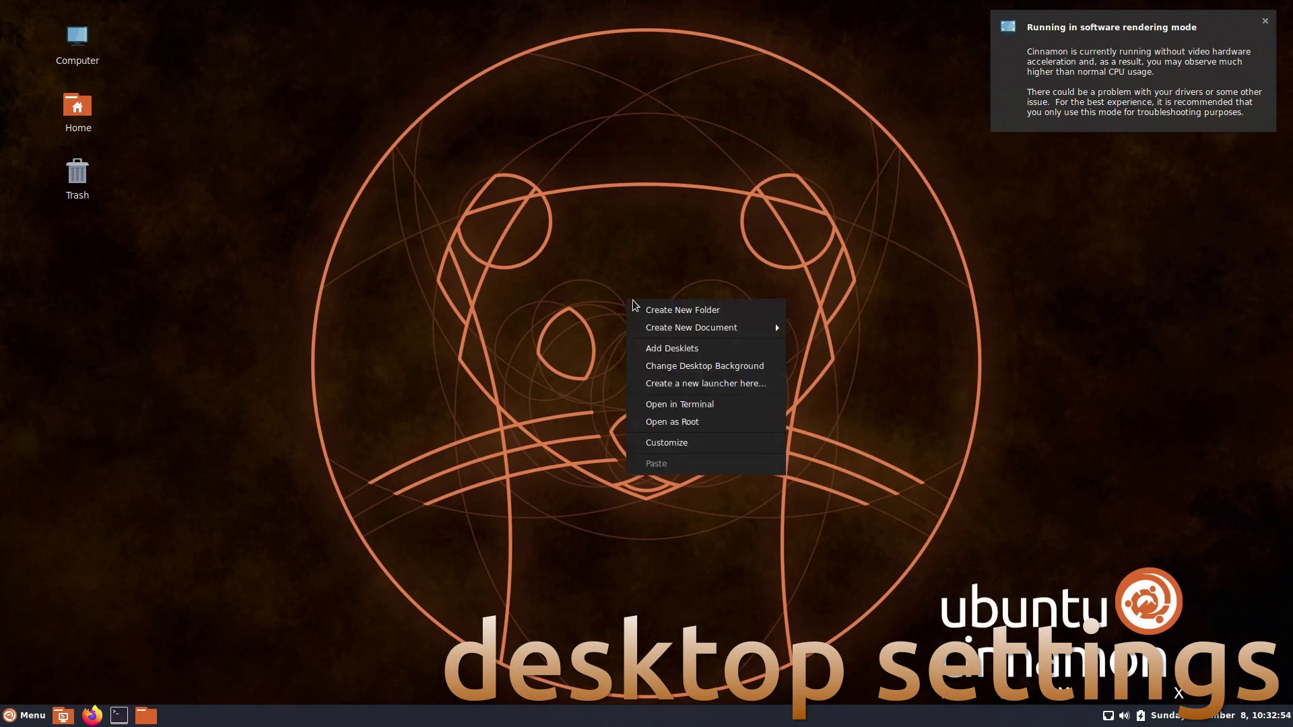
# Create a new folder and an empty document on the desktop, keeping their default names.
pyautogui.click(651, 313)
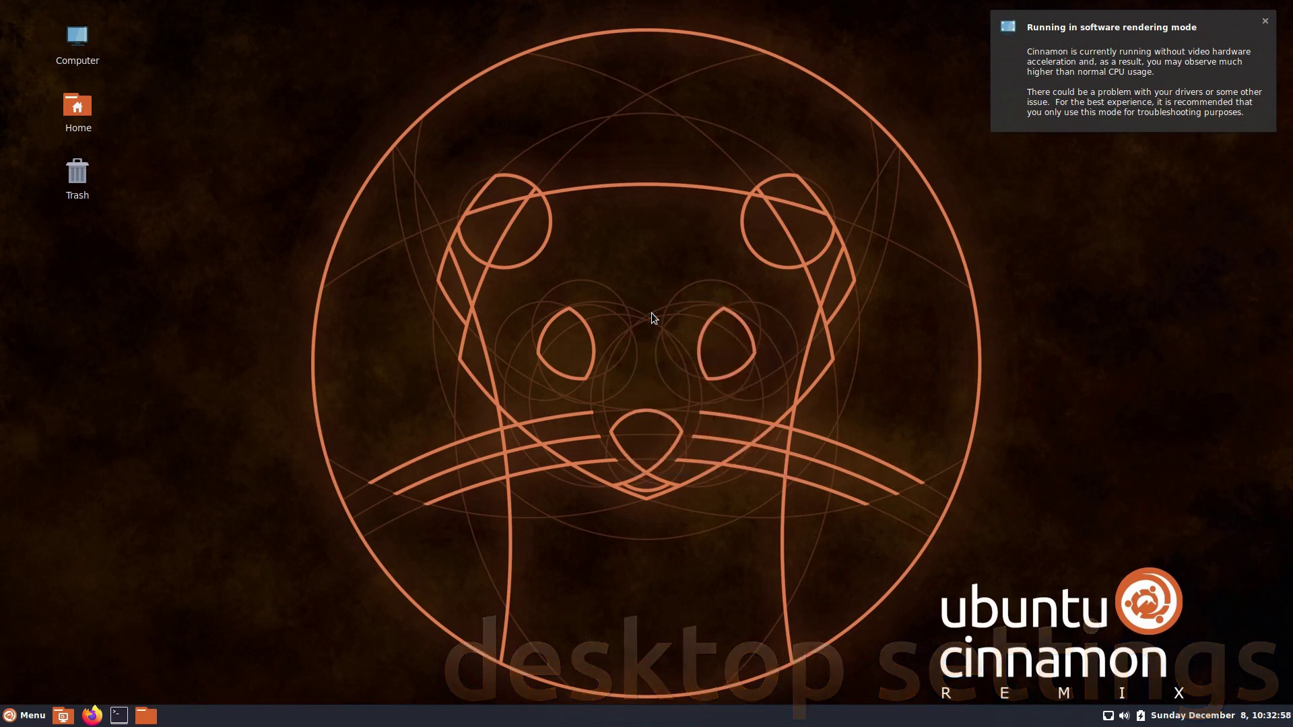
pyautogui.click(652, 318)
pyautogui.rightClick(652, 318)
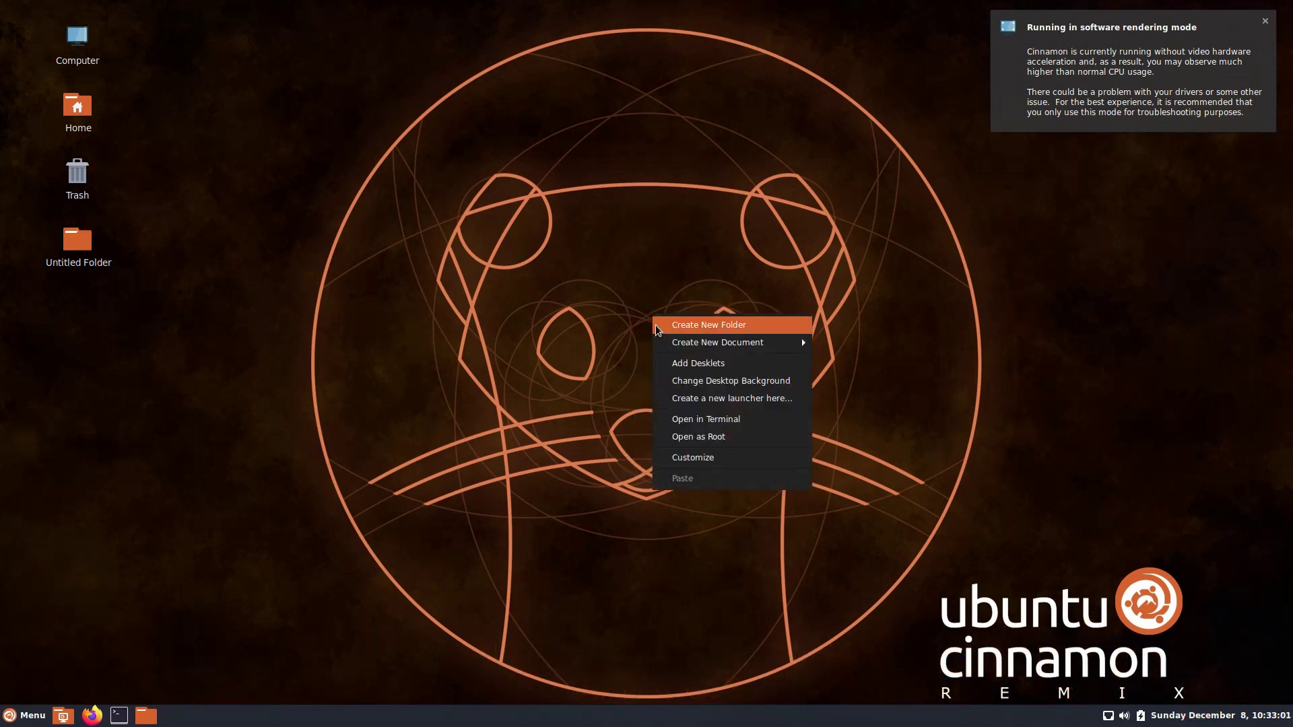
pyautogui.moveTo(749, 346)
pyautogui.click(839, 365)
pyautogui.click(589, 298)
# Add the Clock desklet and place it in the upper-right corner of the desktop, dismissing the software rendering notification.
pyautogui.rightClick(573, 290)
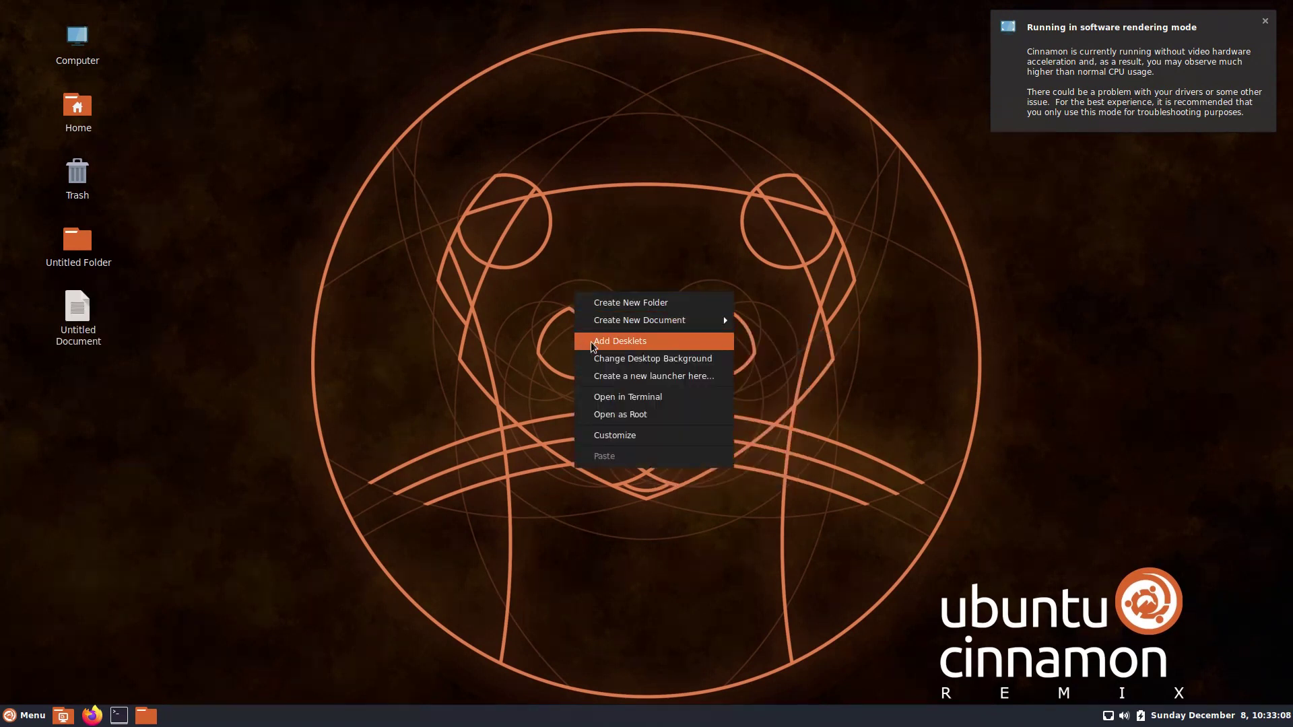
pyautogui.click(591, 342)
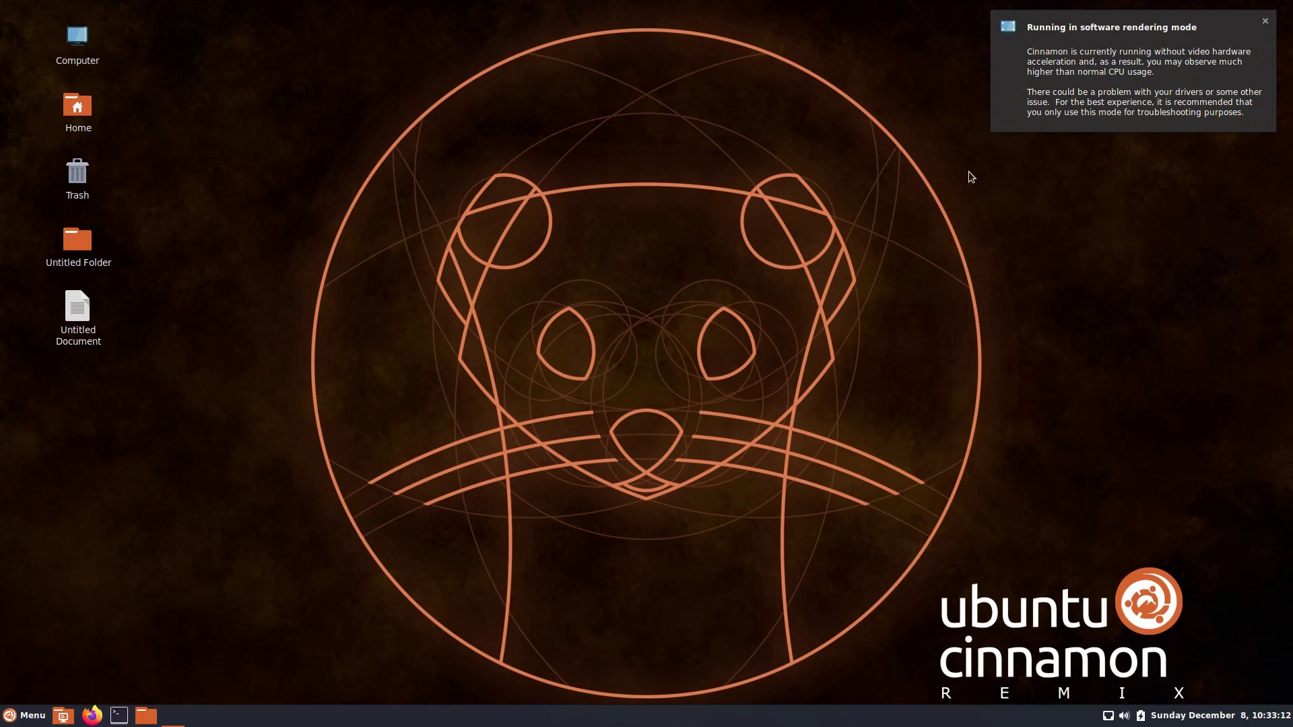
pyautogui.click(1265, 21)
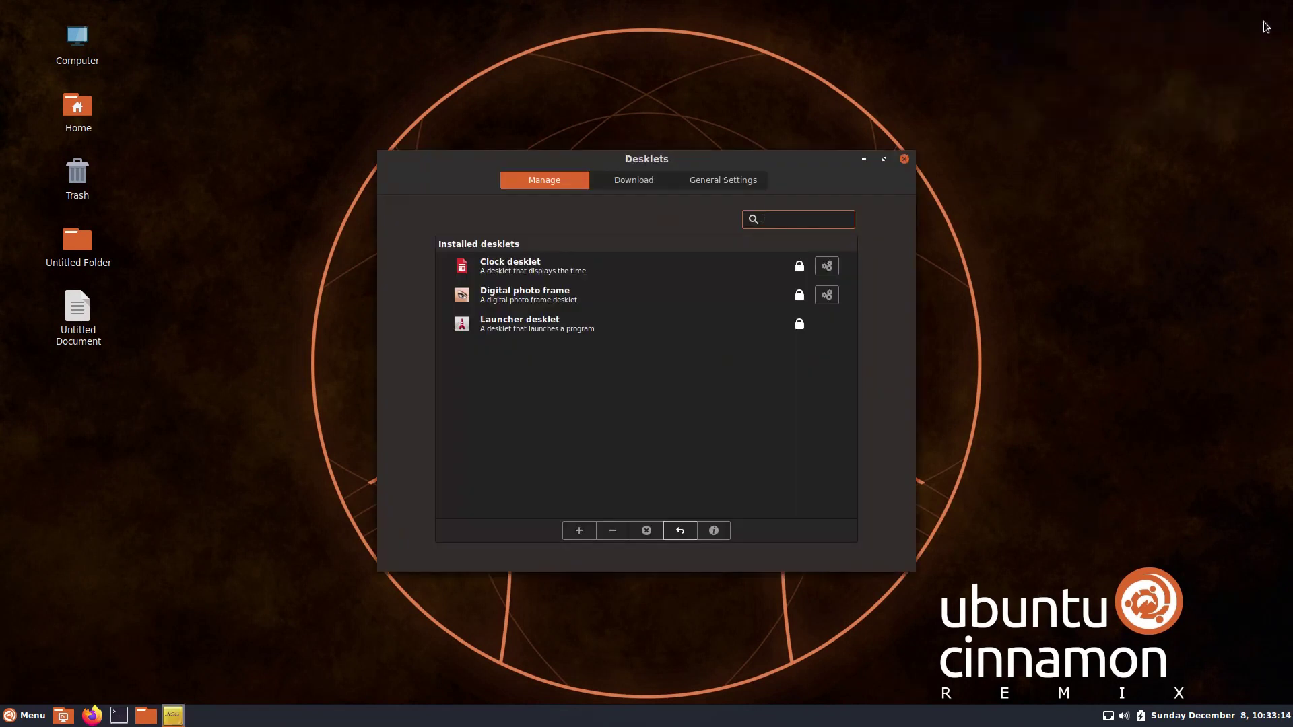
pyautogui.click(761, 262)
pyautogui.click(581, 530)
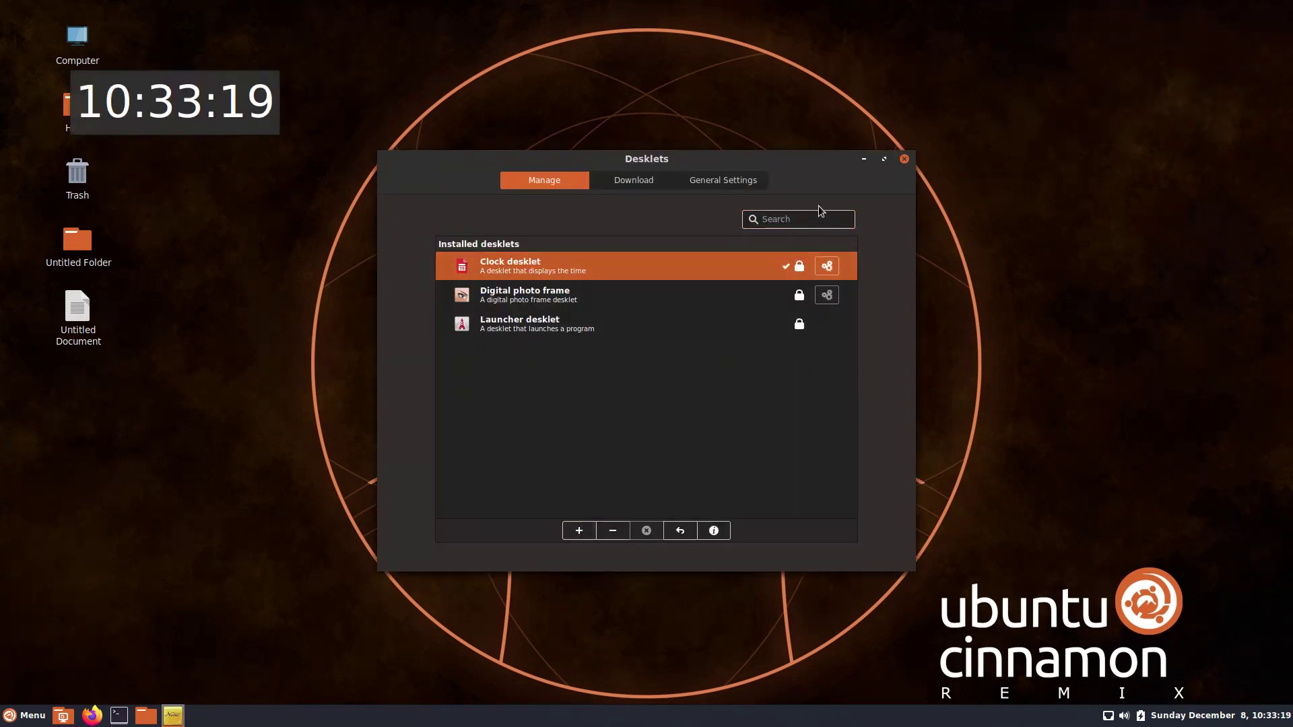
pyautogui.click(906, 161)
pyautogui.moveTo(167, 104); pyautogui.dragTo(1187, 43)
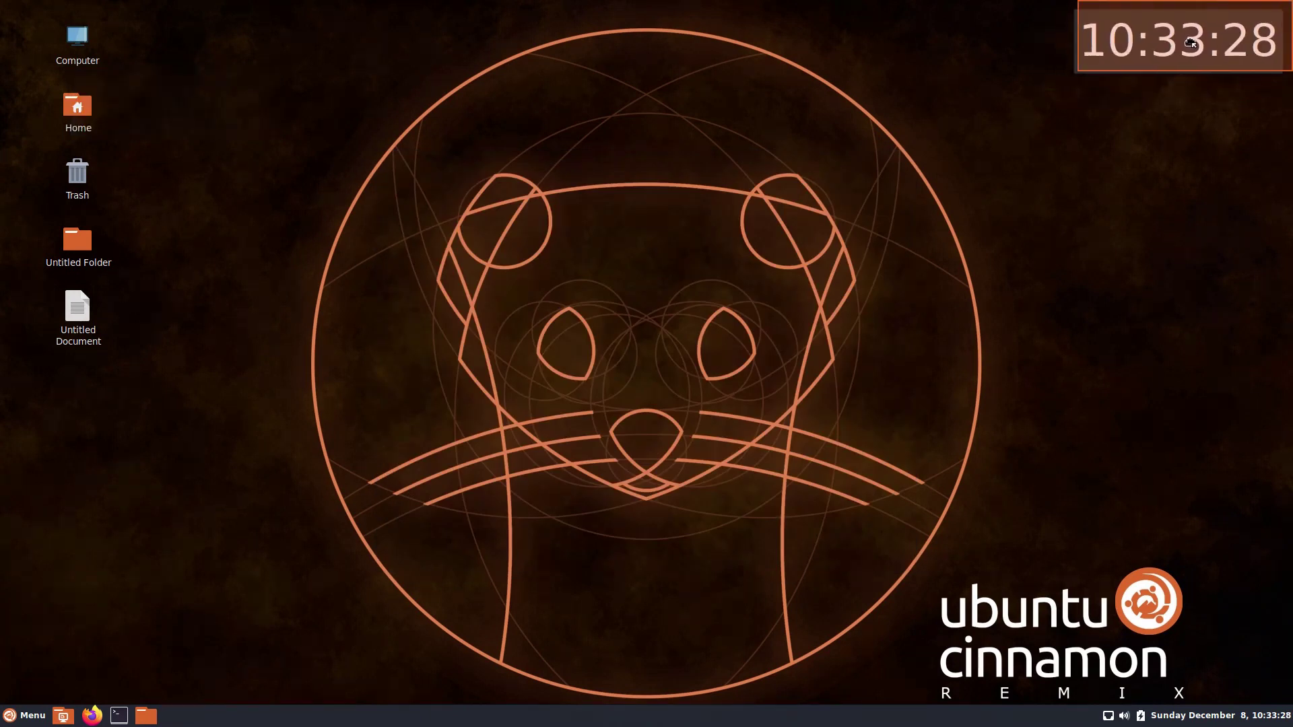
# Change the desktop background to the Cinnamon image from the Wallpapers collection and close the background settings.
pyautogui.rightClick(671, 250)
pyautogui.click(688, 313)
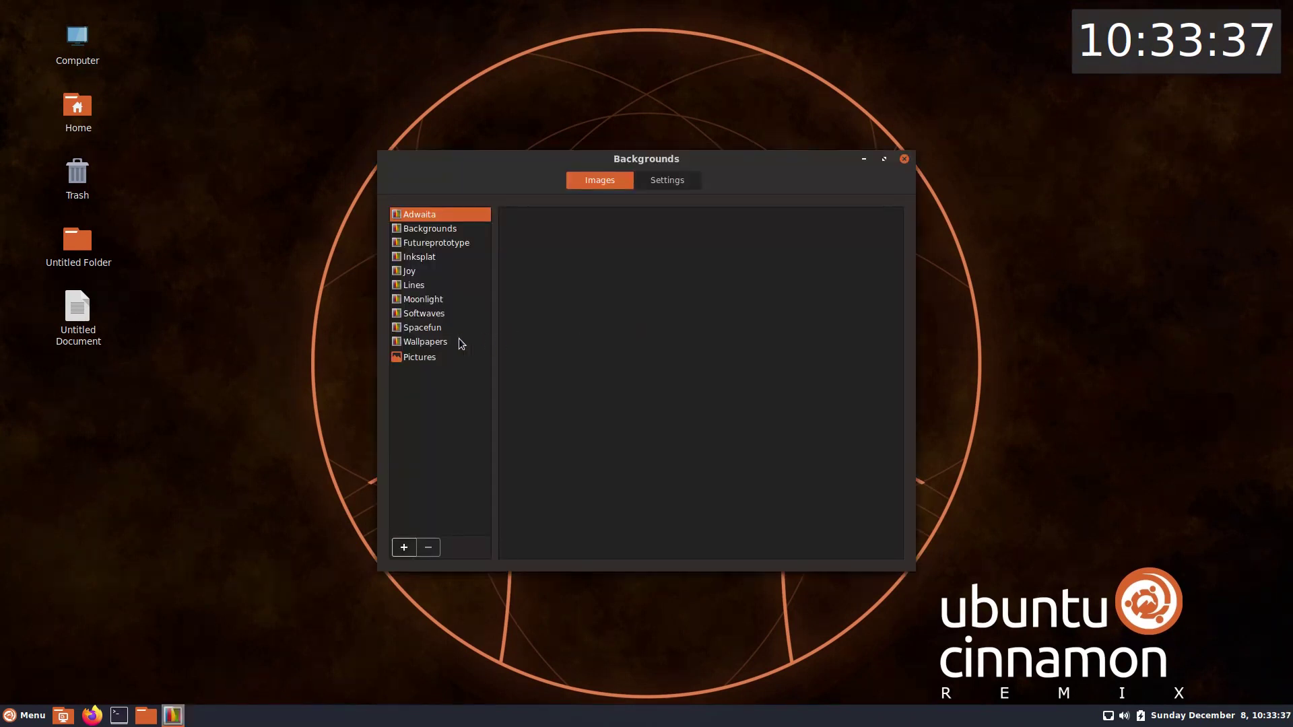
pyautogui.click(451, 343)
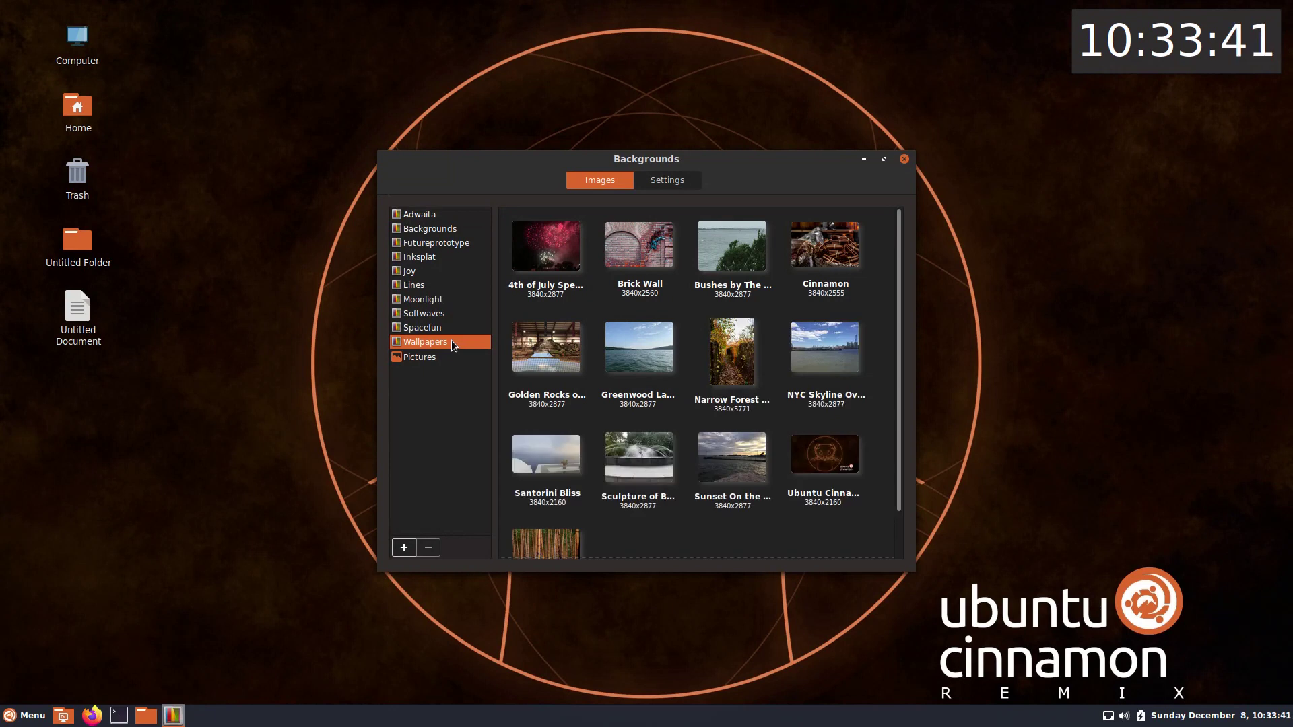
pyautogui.click(808, 251)
pyautogui.click(903, 159)
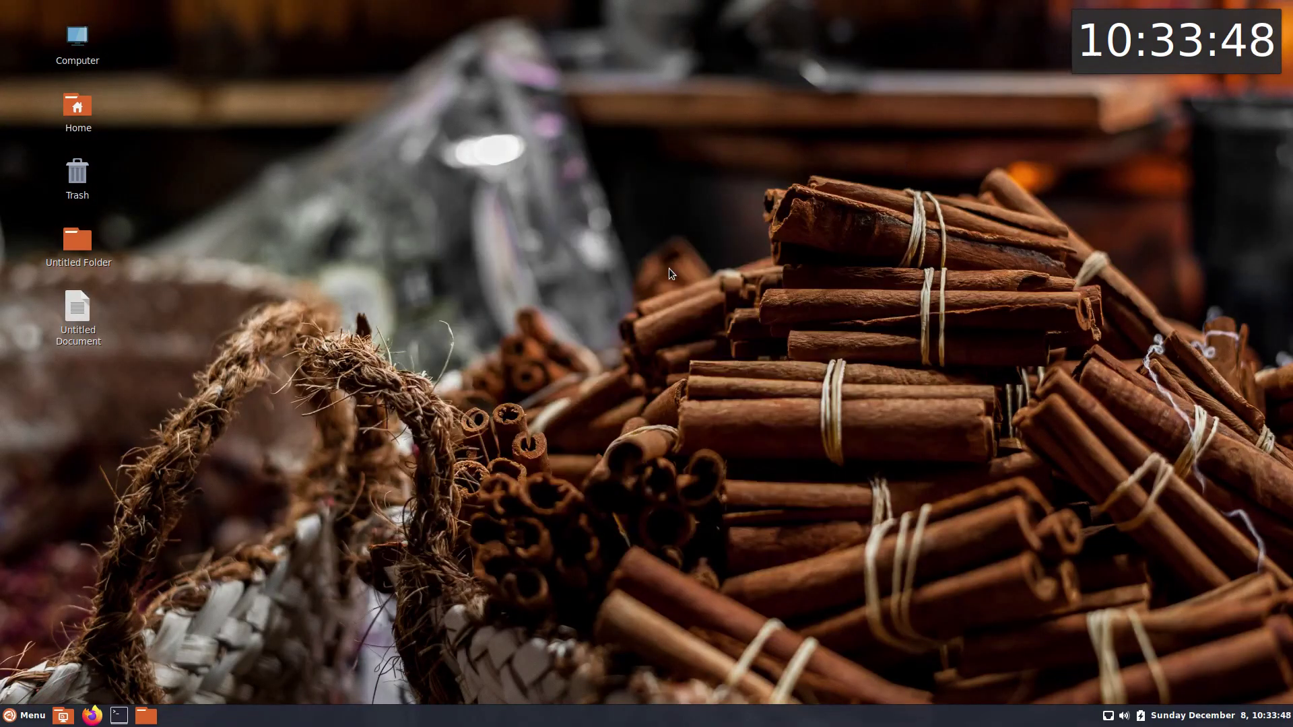
# Start a new desktop launcher named Firefox with the command firefox.
pyautogui.rightClick(648, 277)
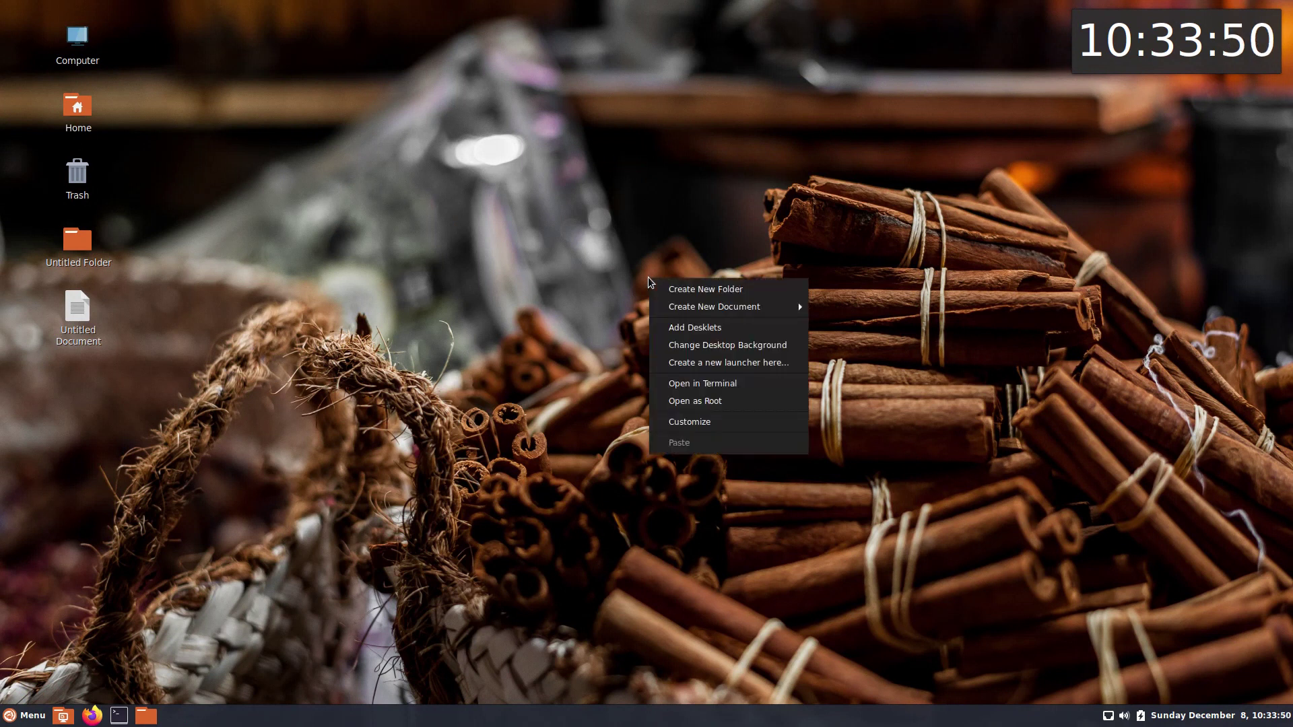
pyautogui.click(669, 363)
pyautogui.write('Firefox')
pyautogui.click(657, 345)
pyautogui.write('fire')
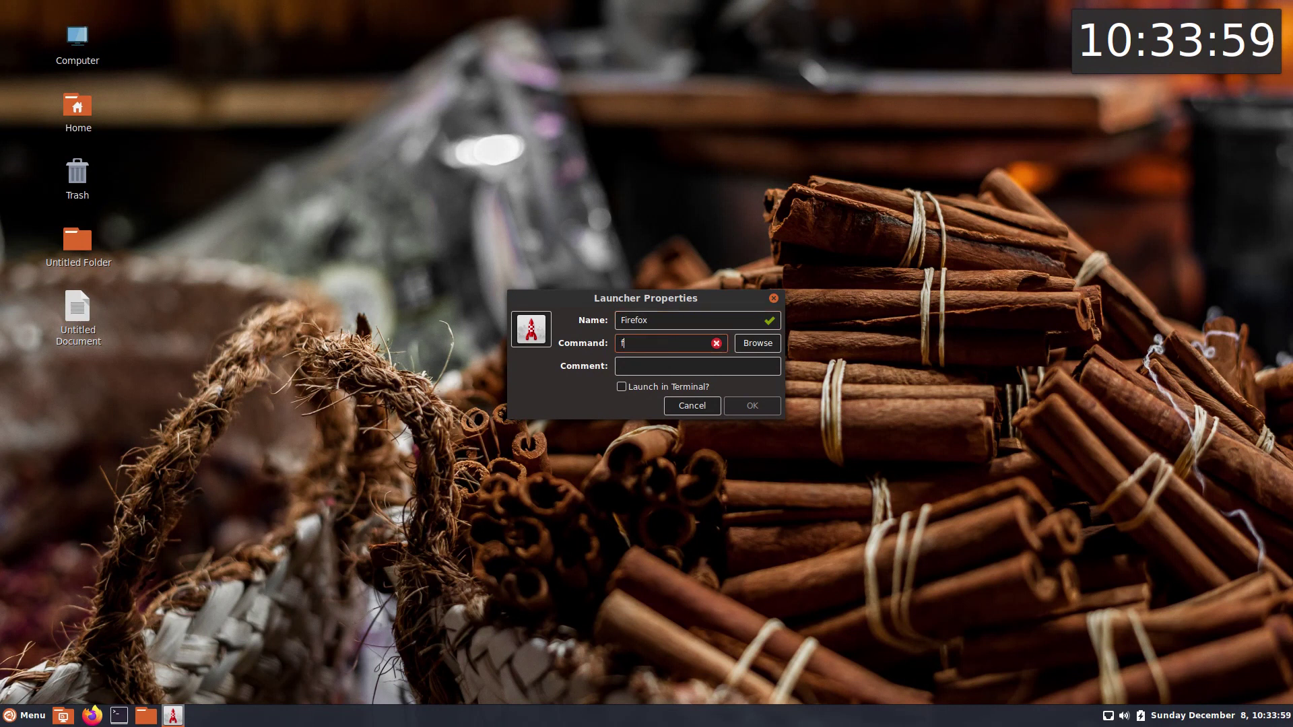
pyautogui.write('fox')
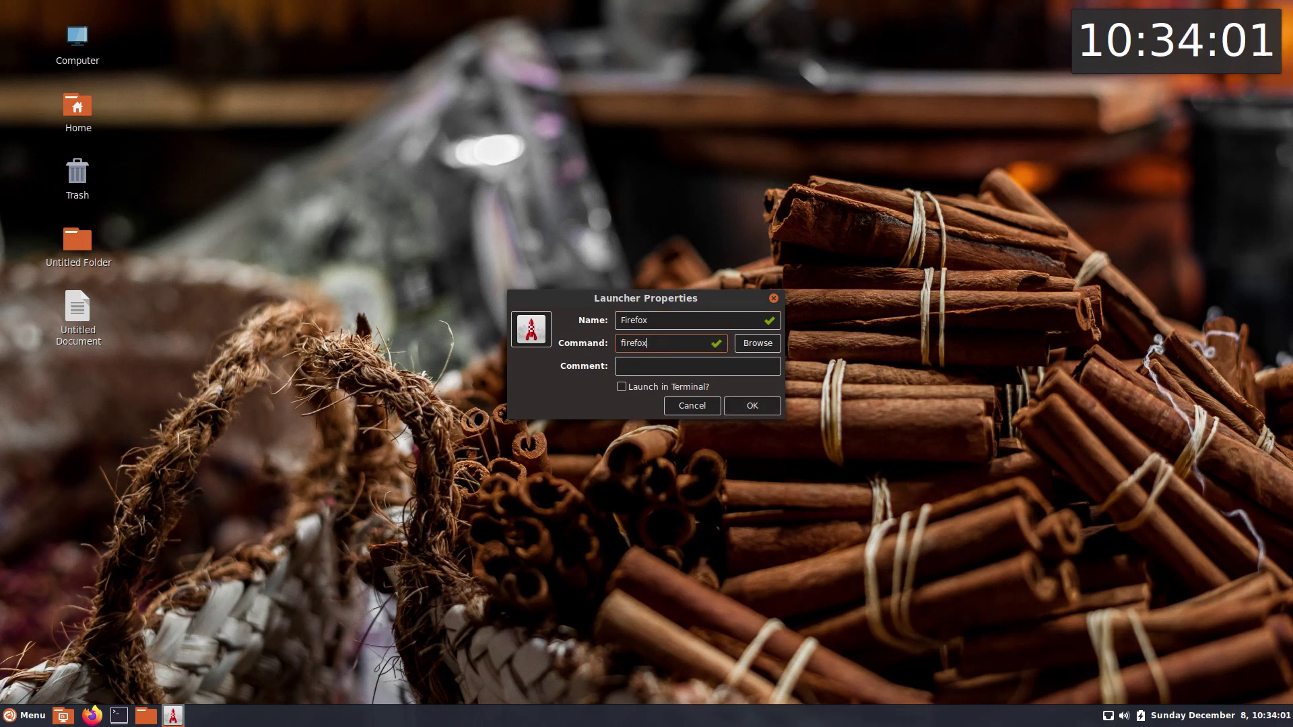
# Assign the firefox icon to the launcher and create it on the desktop.
pyautogui.click(535, 322)
pyautogui.write('fir')
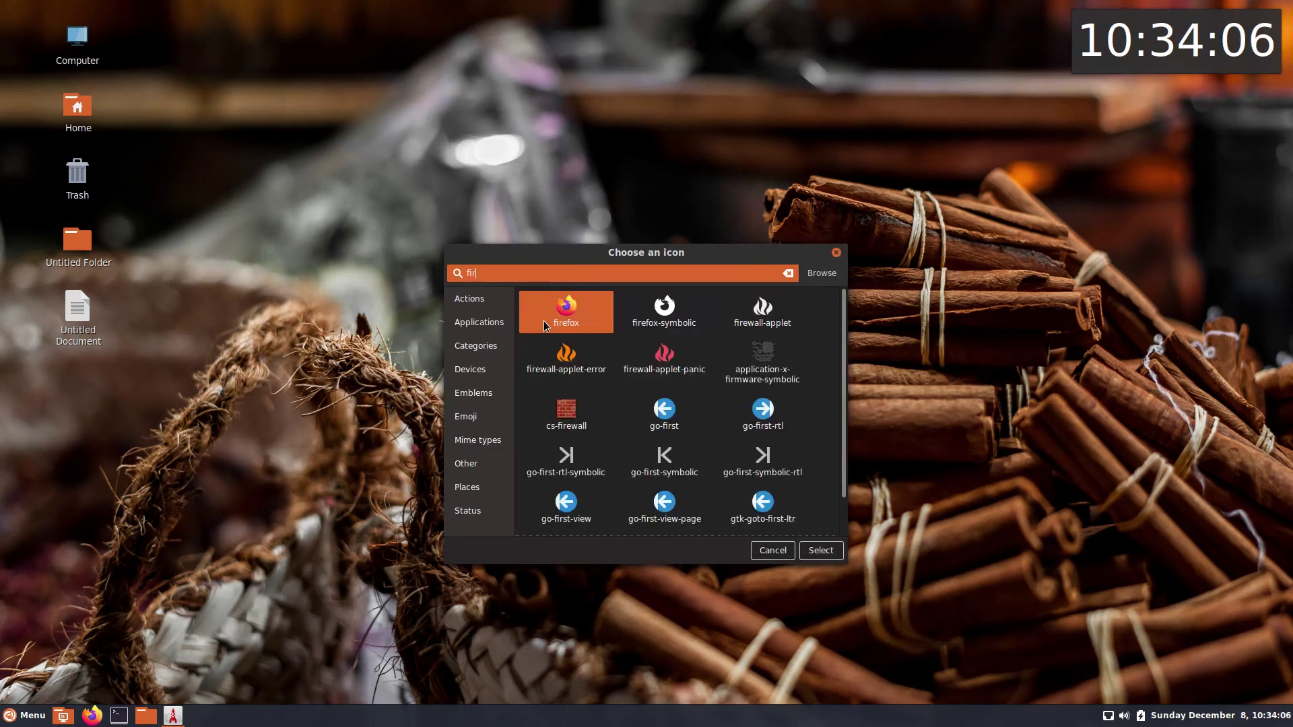
pyautogui.click(570, 322)
pyautogui.click(820, 550)
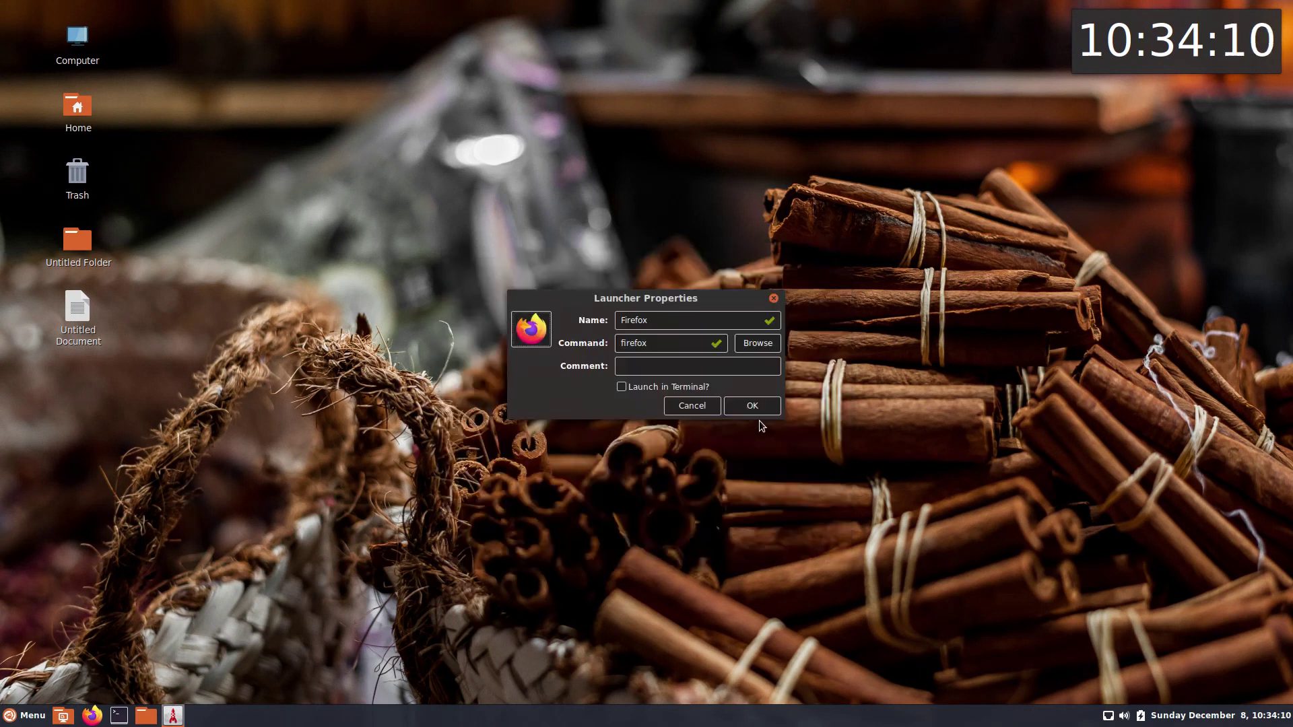
pyautogui.click(750, 405)
pyautogui.click(595, 412)
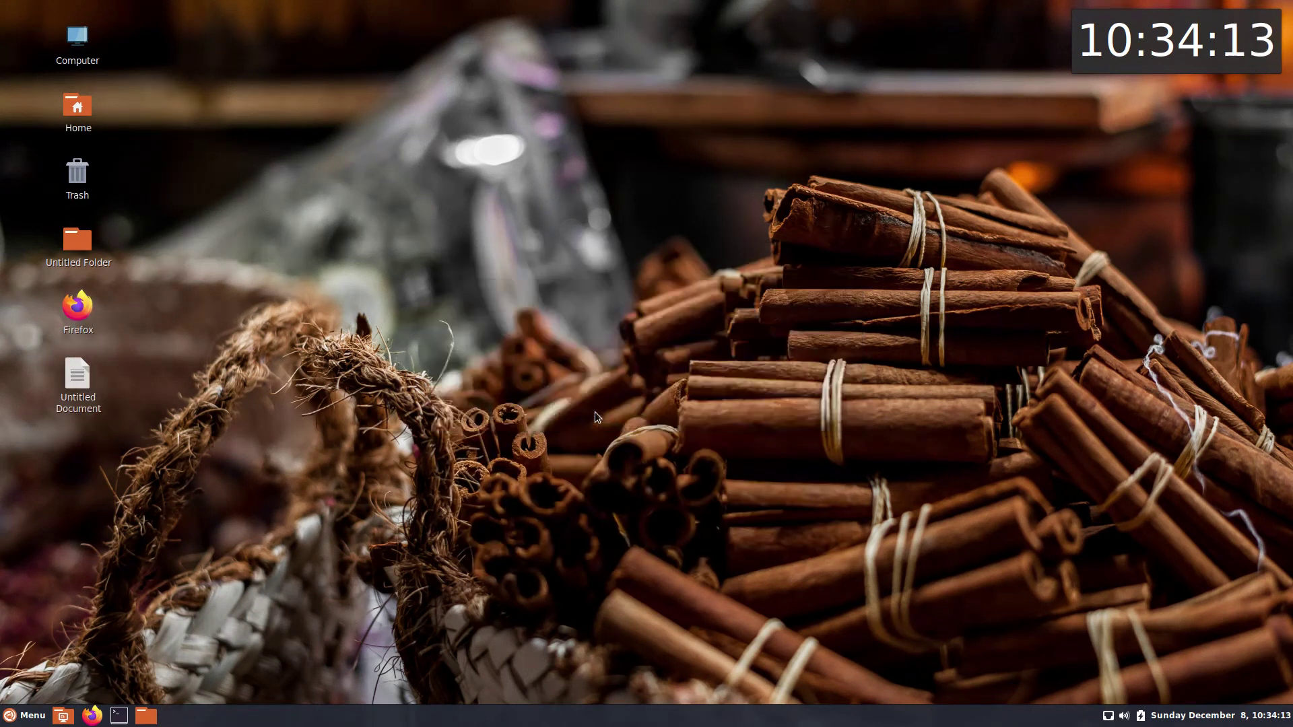
# Check the kernel version by running uname -r in a terminal opened from the desktop, and close the terminal.
pyautogui.rightClick(653, 295)
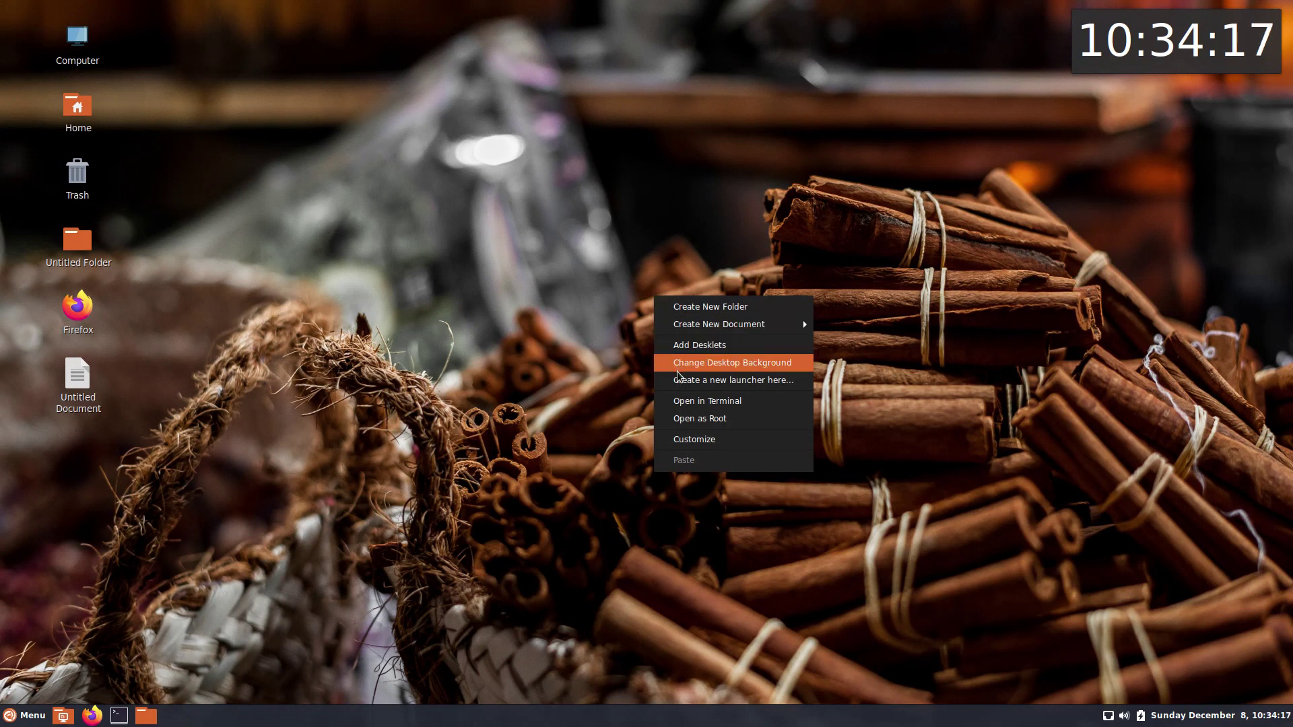
pyautogui.click(680, 400)
pyautogui.write('uname')
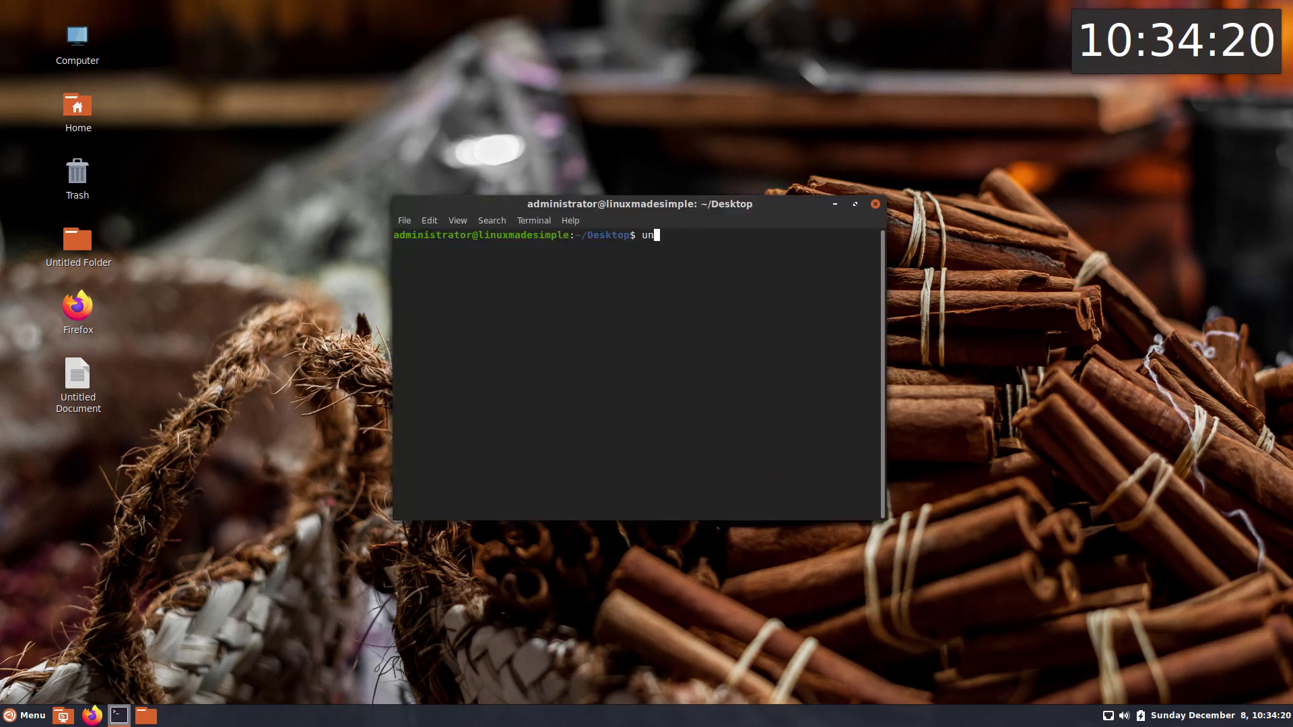
pyautogui.write(' -r')
pyautogui.press('Return')
pyautogui.moveTo(680, 248); pyautogui.dragTo(395, 248)
pyautogui.moveTo(511, 205); pyautogui.dragTo(990, 2)
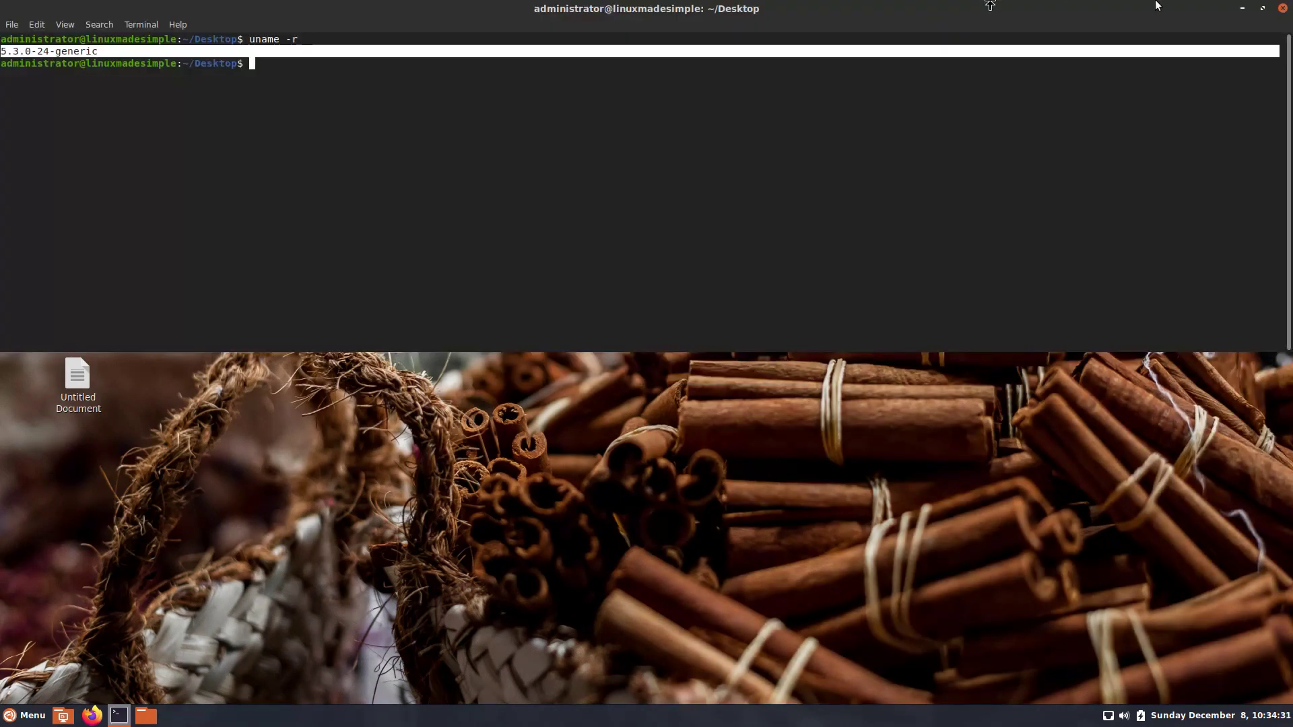
pyautogui.click(1283, 9)
# Open the desktop folder as root, authenticating with the account password, and close the file window.
pyautogui.rightClick(626, 281)
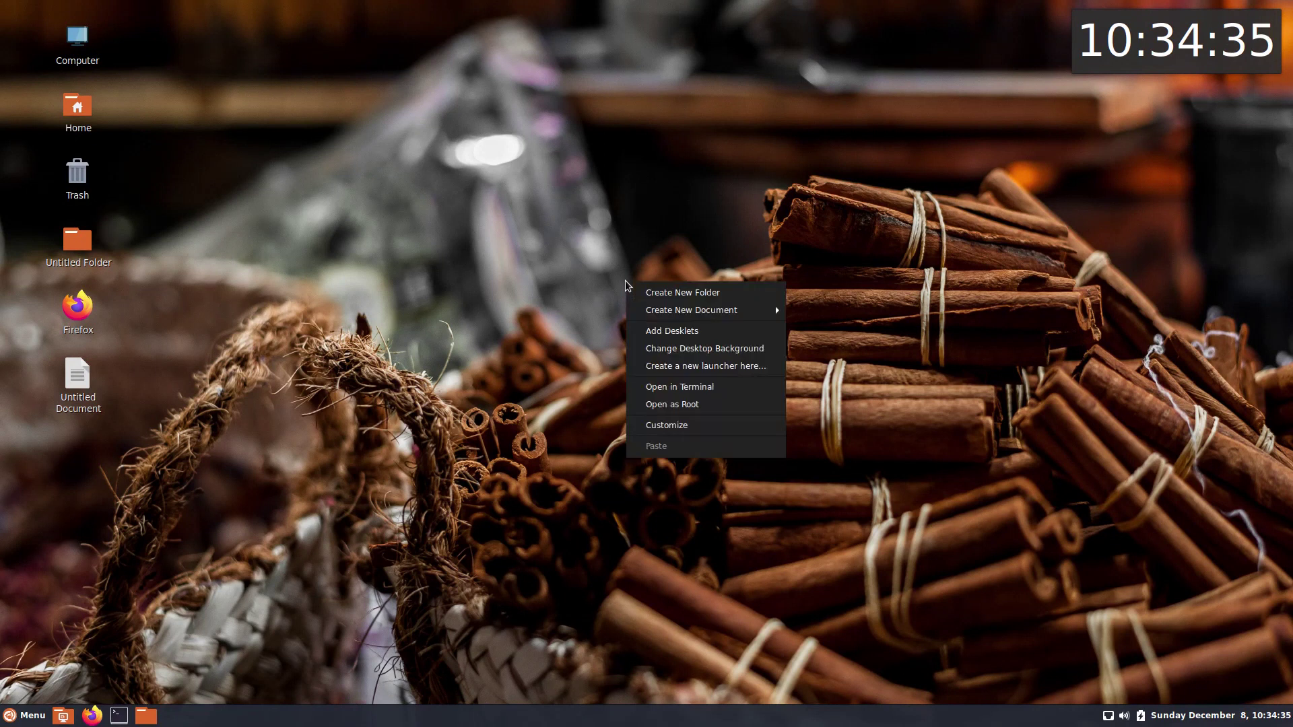
pyautogui.click(647, 405)
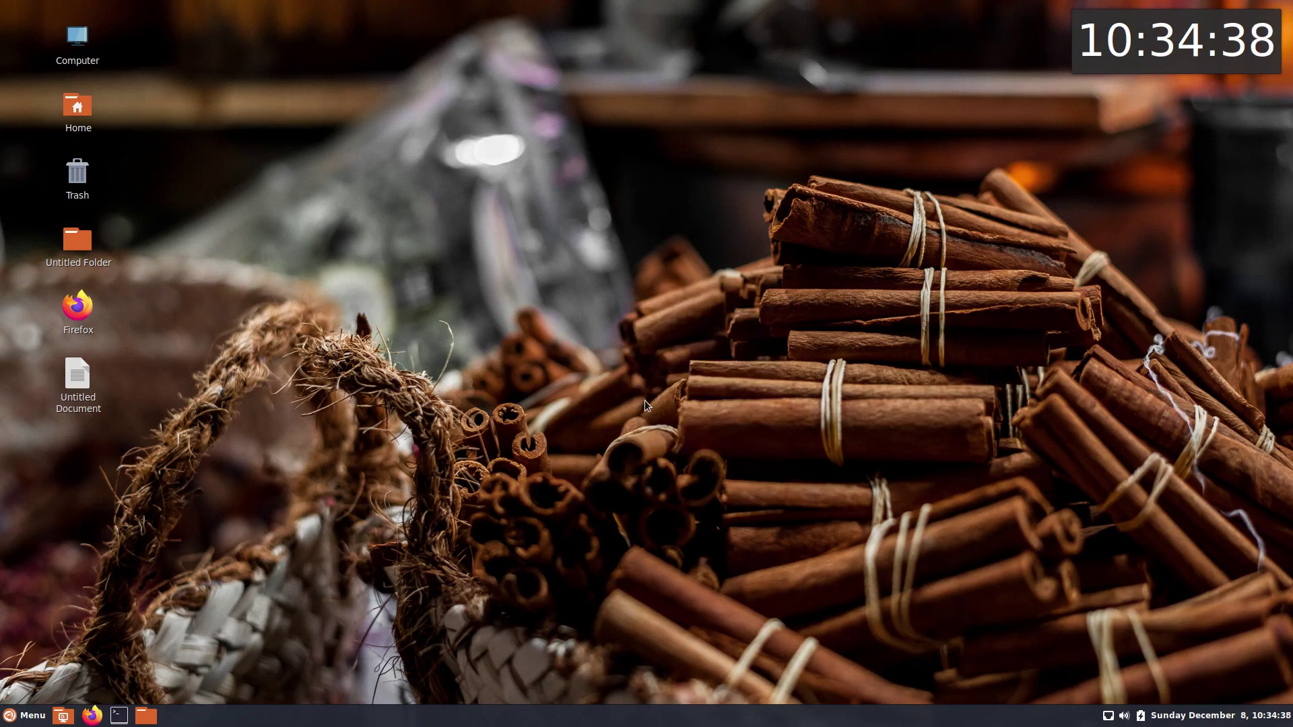
pyautogui.write('******')
pyautogui.press('Return')
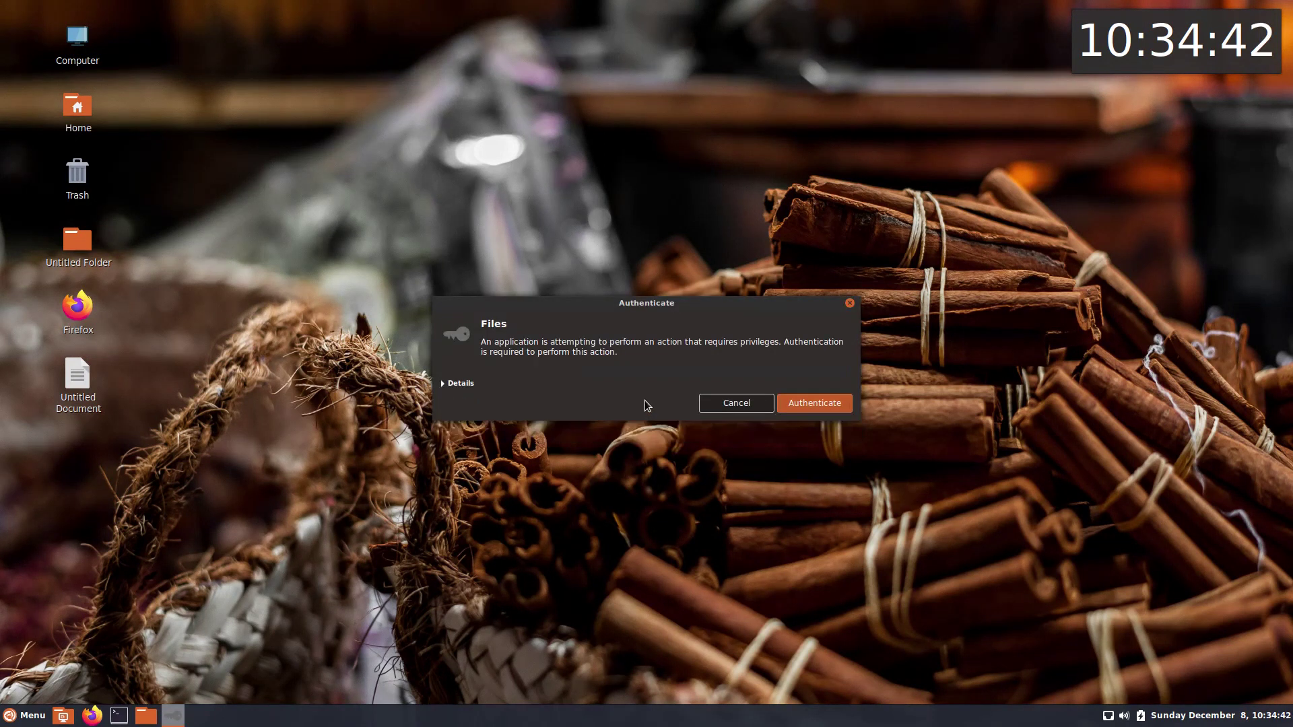
pyautogui.click(898, 173)
# Customize the current monitor's desktop layout to use the Large icon size.
pyautogui.rightClick(625, 345)
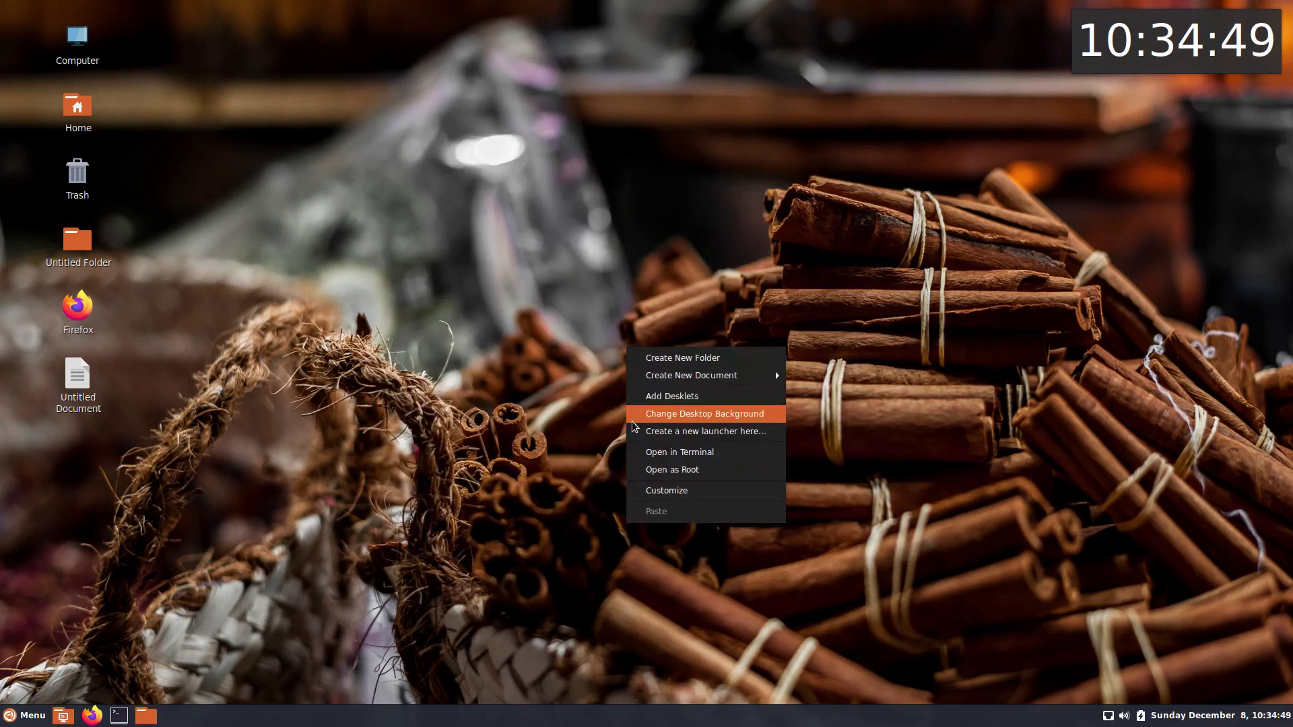
pyautogui.click(640, 488)
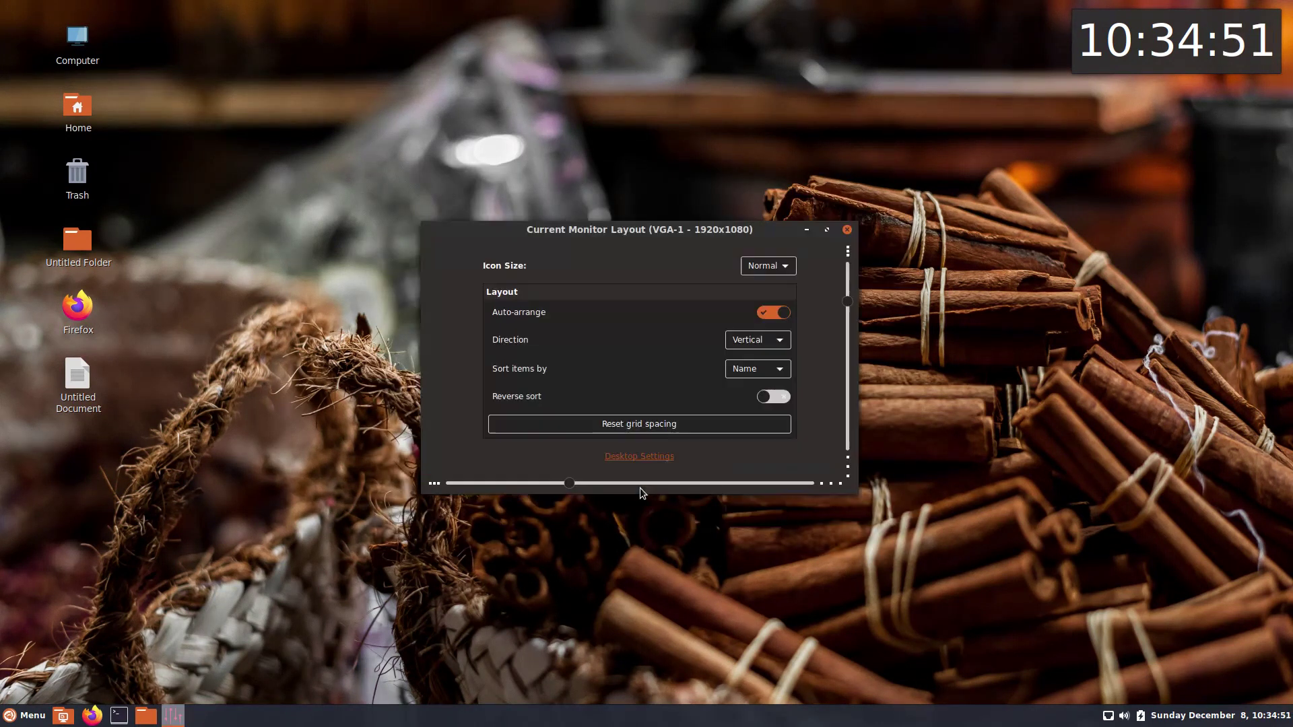
pyautogui.click(762, 267)
pyautogui.click(759, 286)
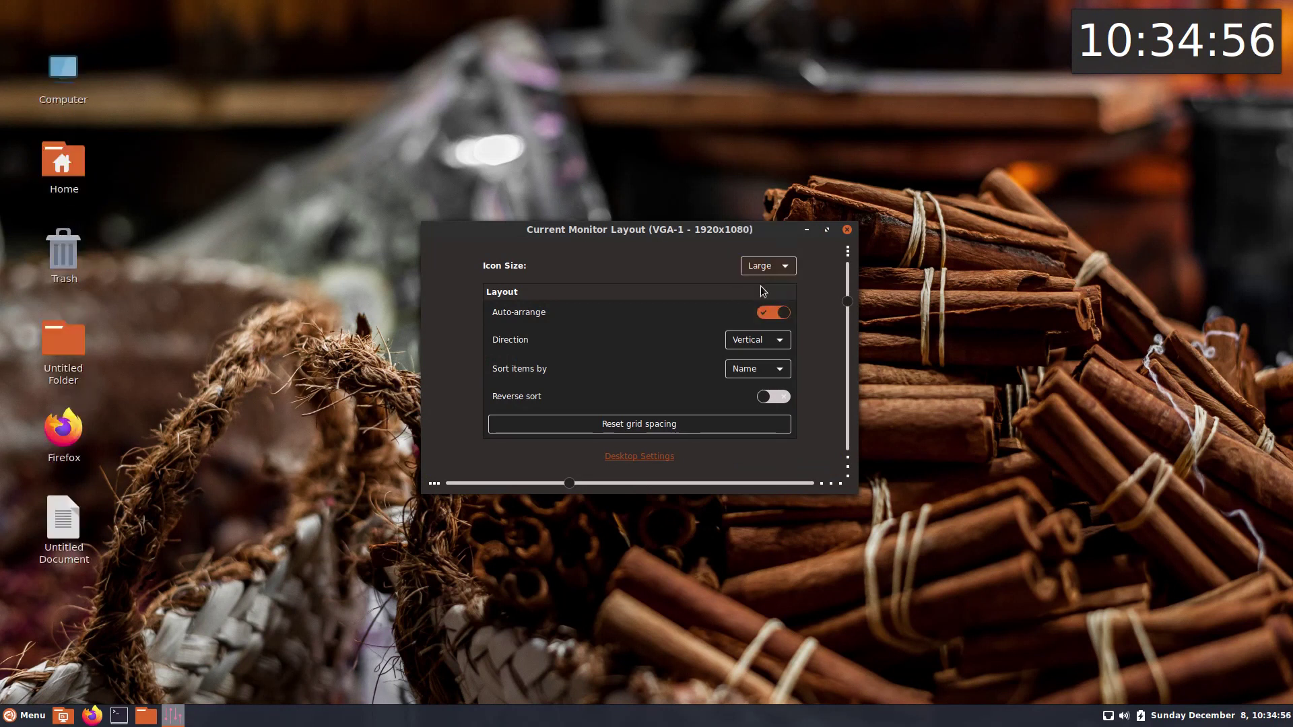
# Set the desktop icon size to Normal and the icon arrangement direction to Horizontal.
pyautogui.click(759, 270)
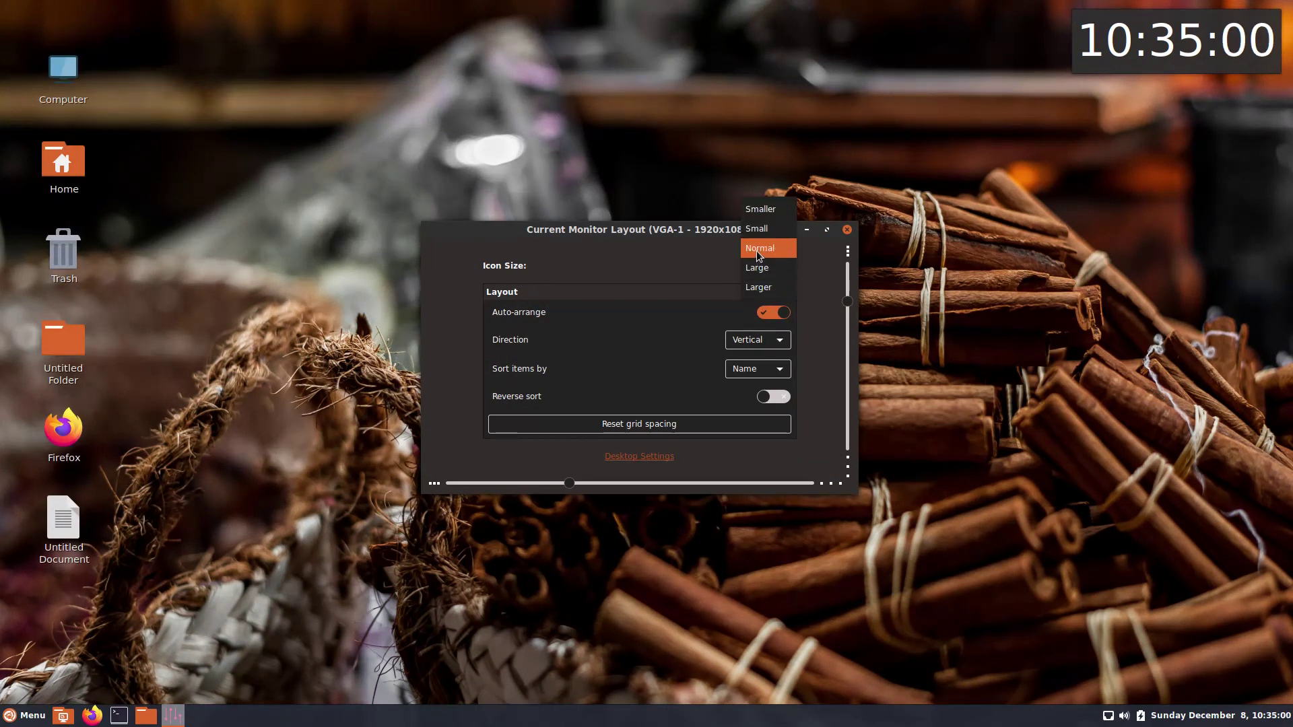
pyautogui.click(760, 247)
pyautogui.click(758, 340)
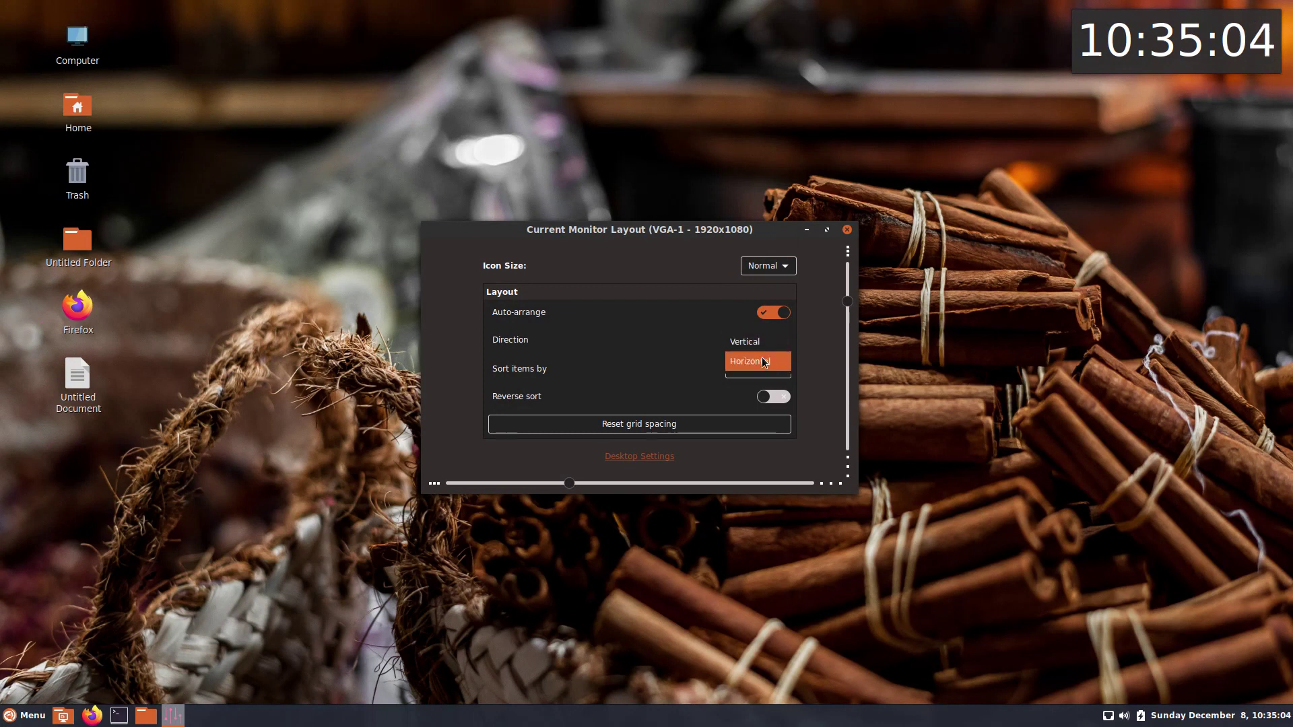
pyautogui.click(751, 359)
# Review the Desktop Layout choices in the general desktop settings, and close both settings windows.
pyautogui.click(658, 456)
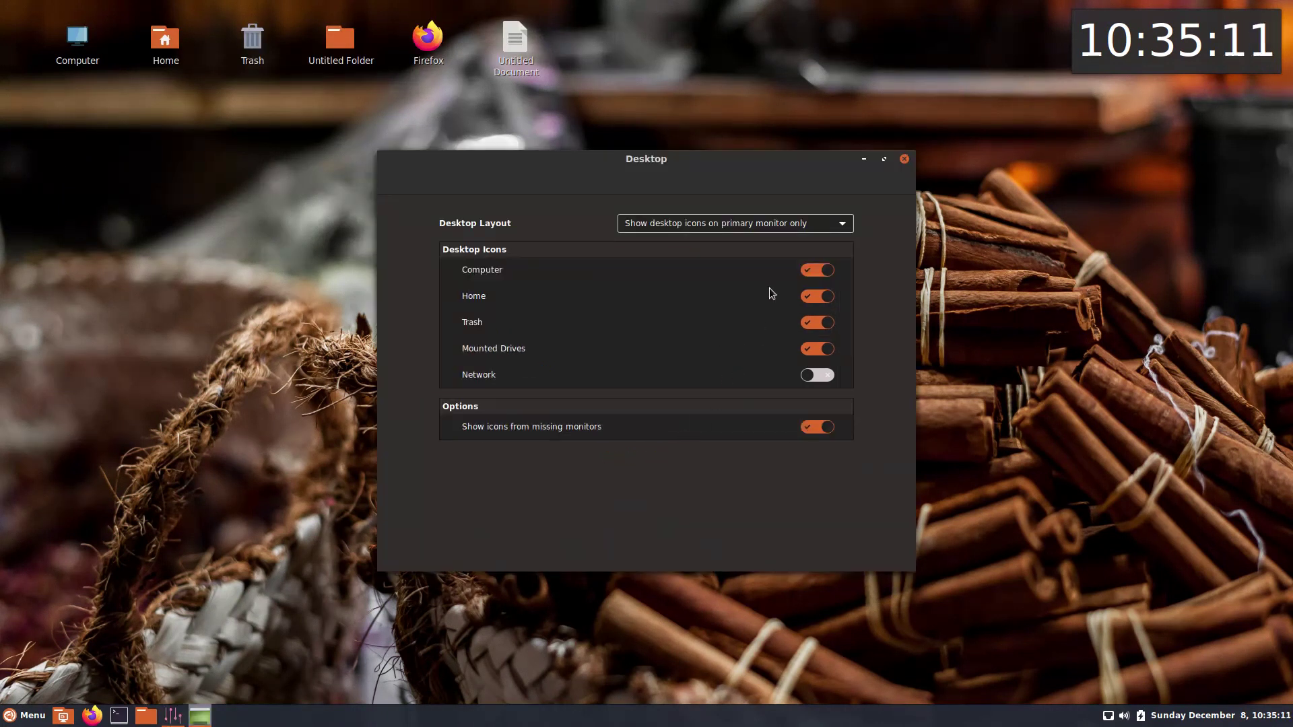
pyautogui.click(800, 223)
pyautogui.click(799, 225)
pyautogui.click(903, 160)
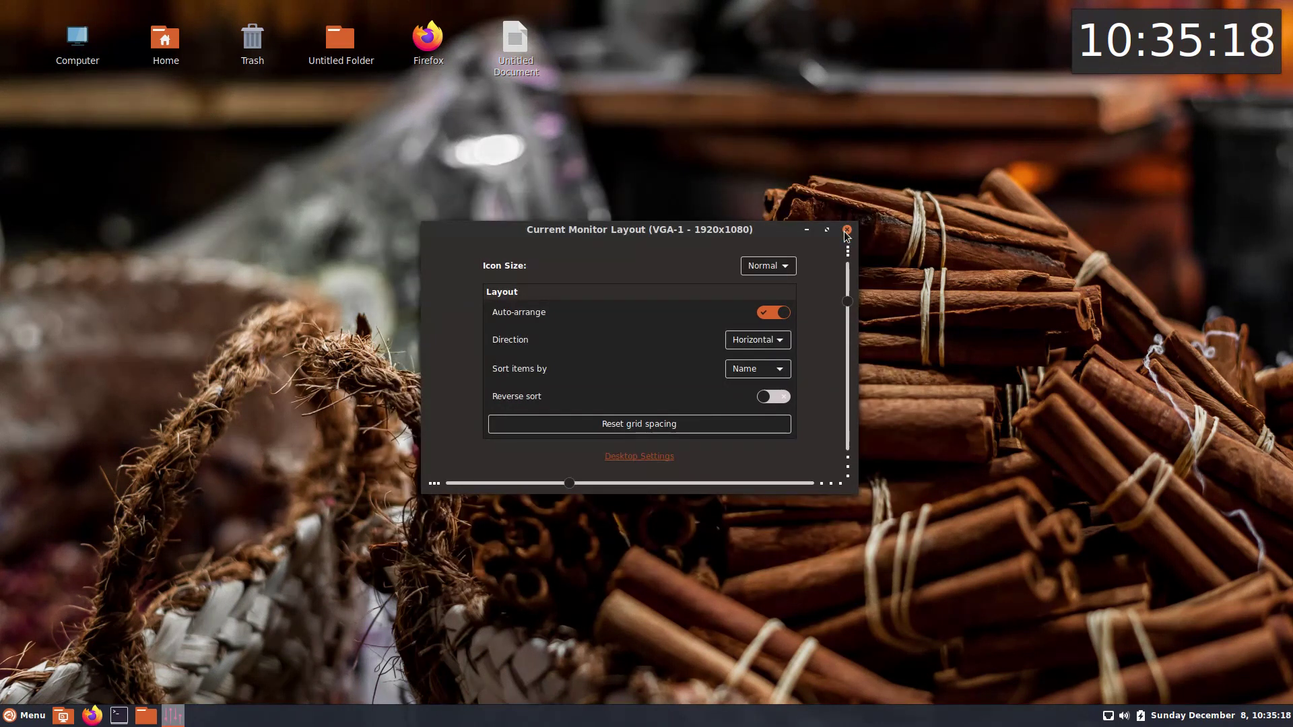
pyautogui.click(846, 230)
# View the calendar, sound and network applets on the panel, closing each one again.
pyautogui.click(1269, 716)
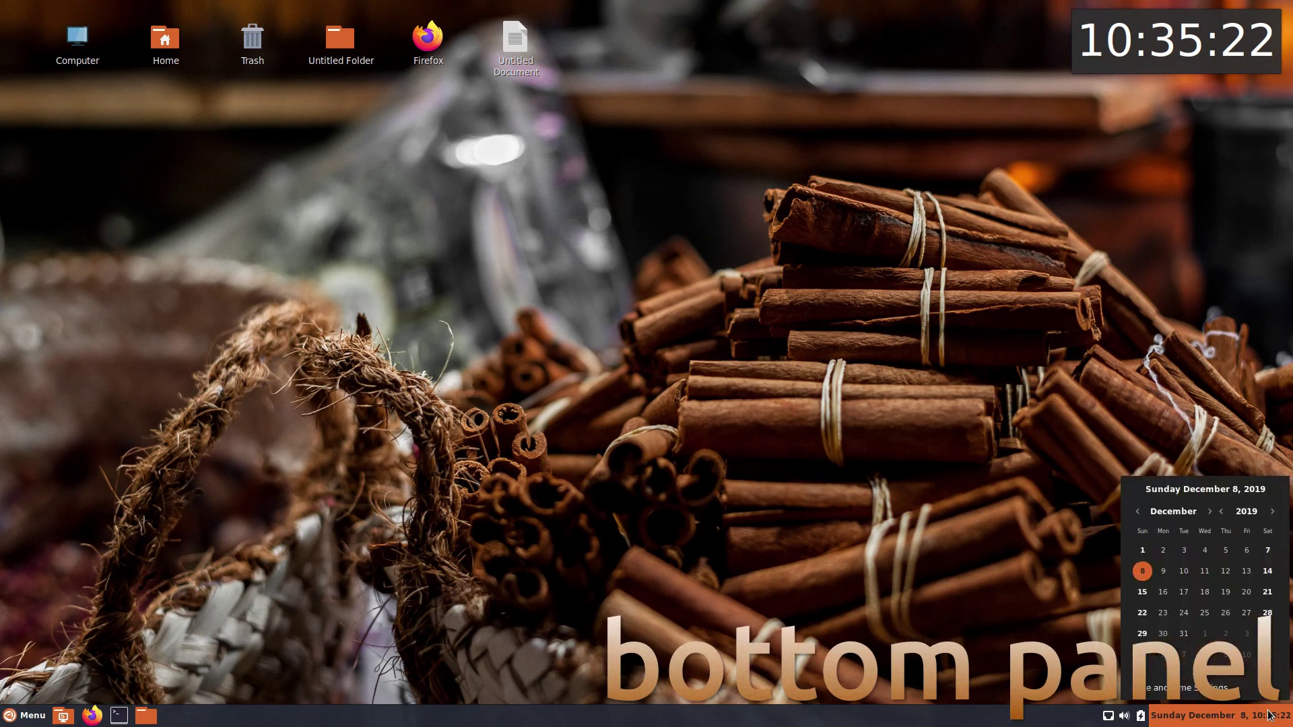
pyautogui.click(1269, 715)
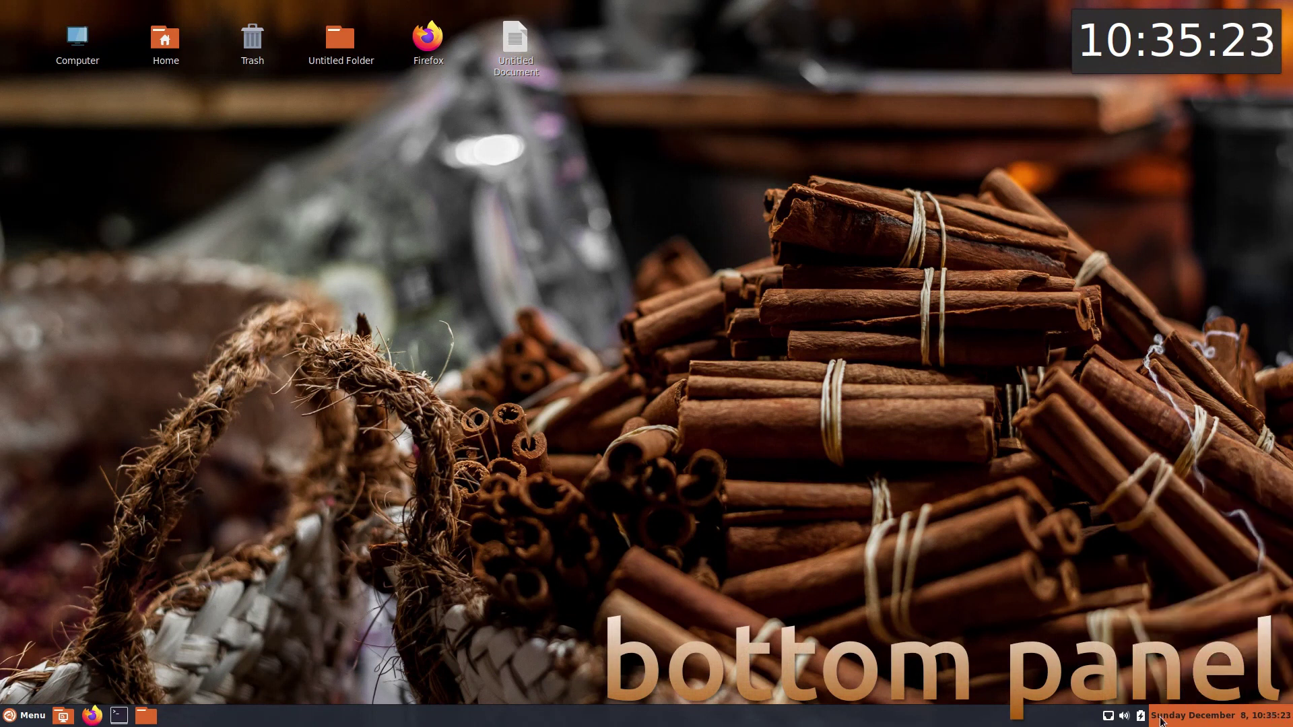
pyautogui.click(1125, 716)
pyautogui.click(1124, 716)
pyautogui.click(1108, 716)
pyautogui.click(1108, 716)
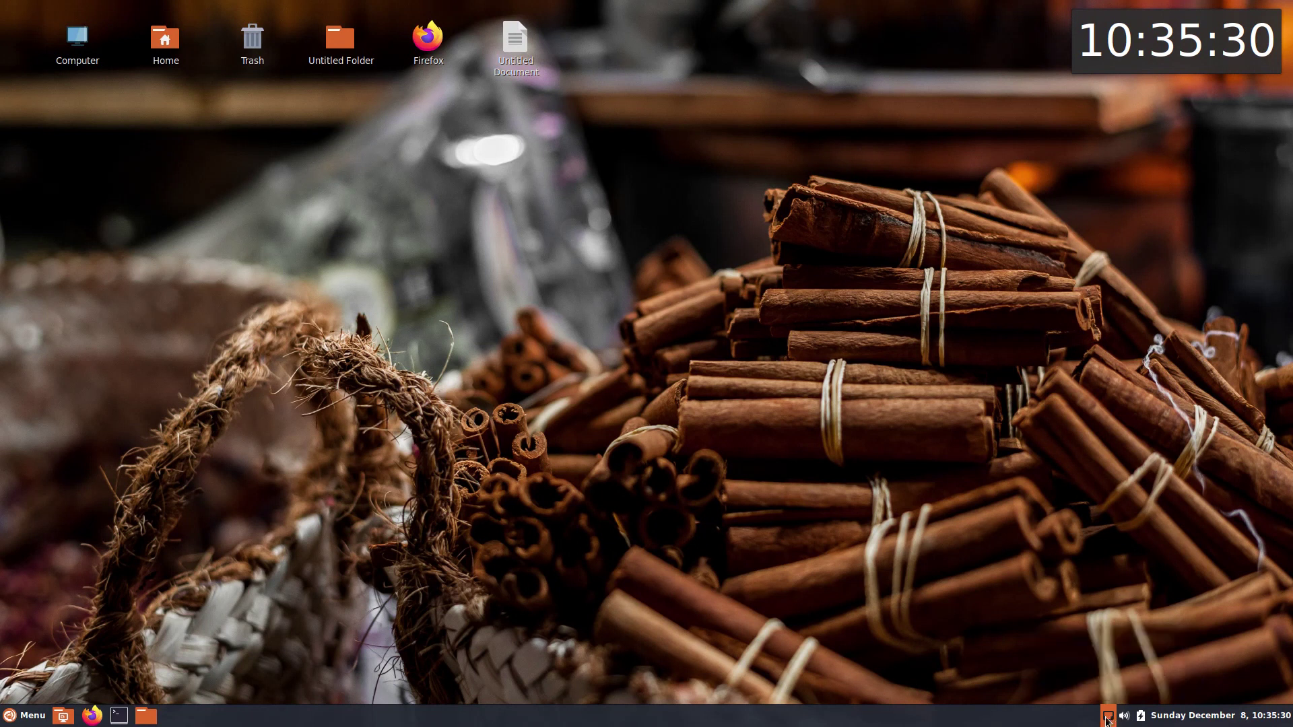
# Switch Panel edit mode on and off again, and view the panel's modification and troubleshooting options.
pyautogui.rightClick(864, 720)
pyautogui.click(941, 686)
pyautogui.click(942, 686)
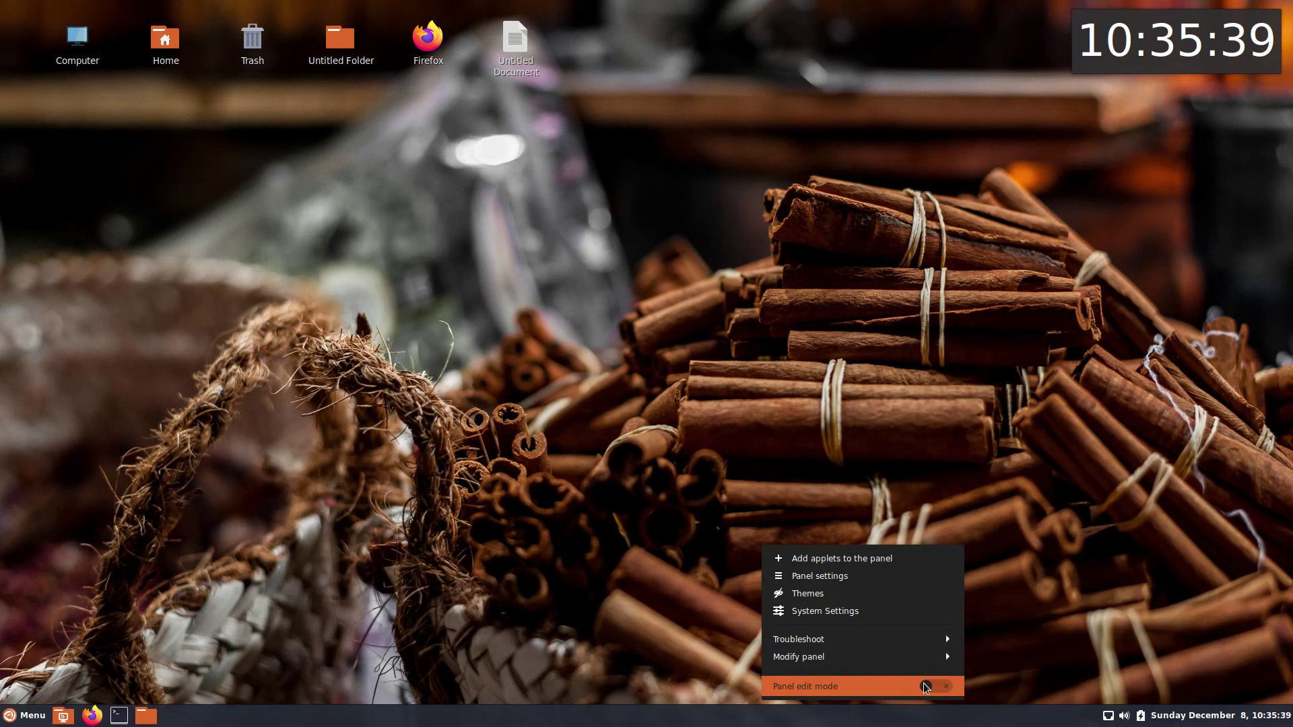
pyautogui.click(910, 655)
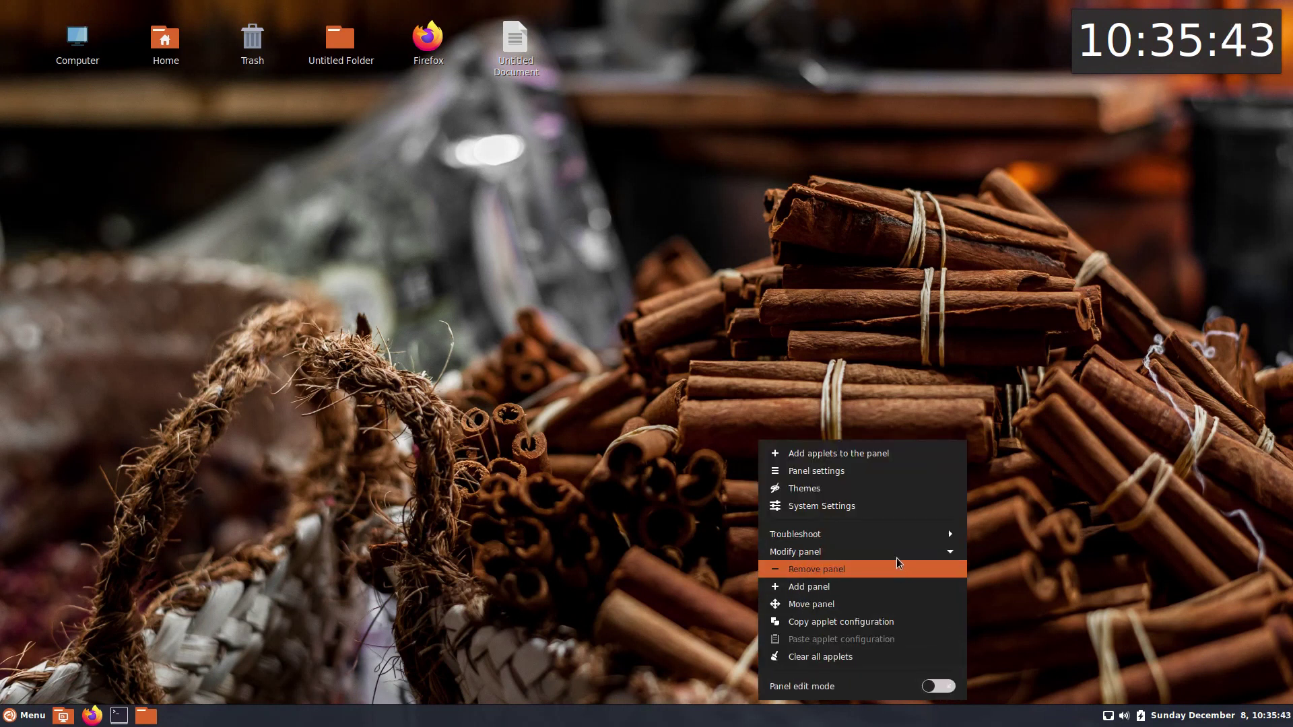
pyautogui.click(899, 639)
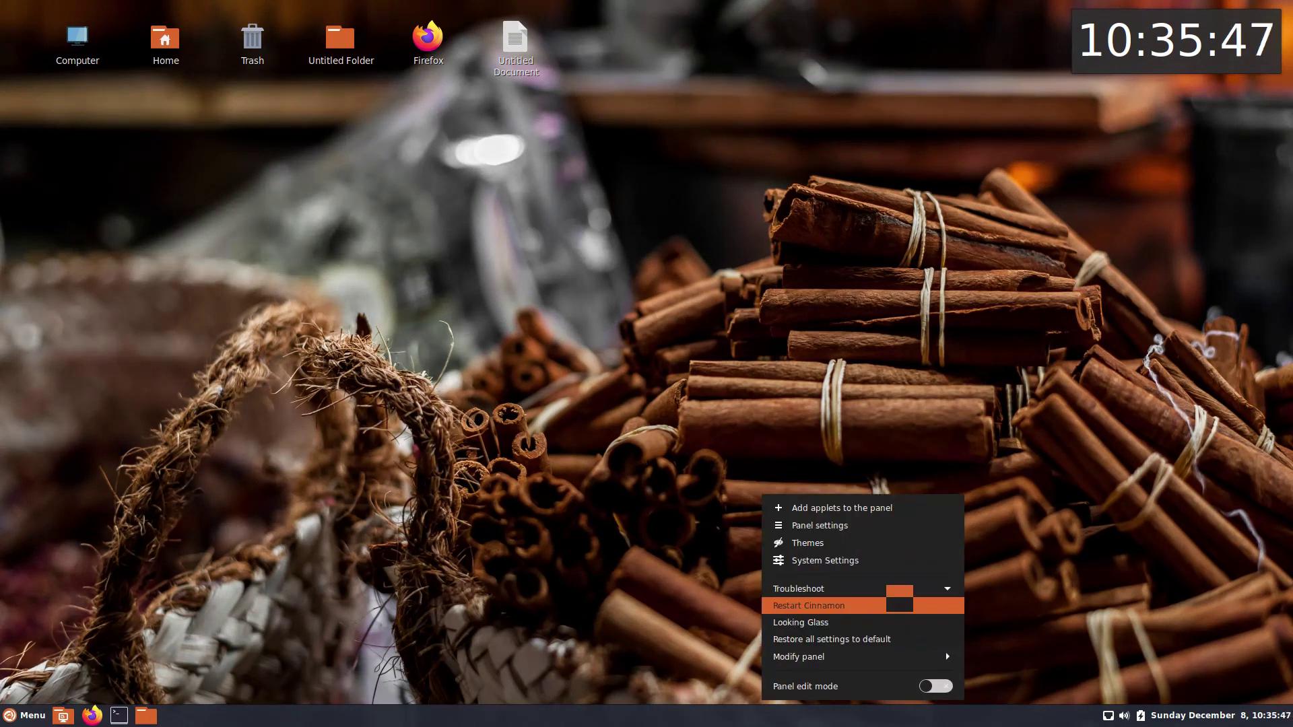
# Open the theme settings from the panel and set the window borders to Kimmo-Light.
pyautogui.click(895, 590)
pyautogui.press('Escape')
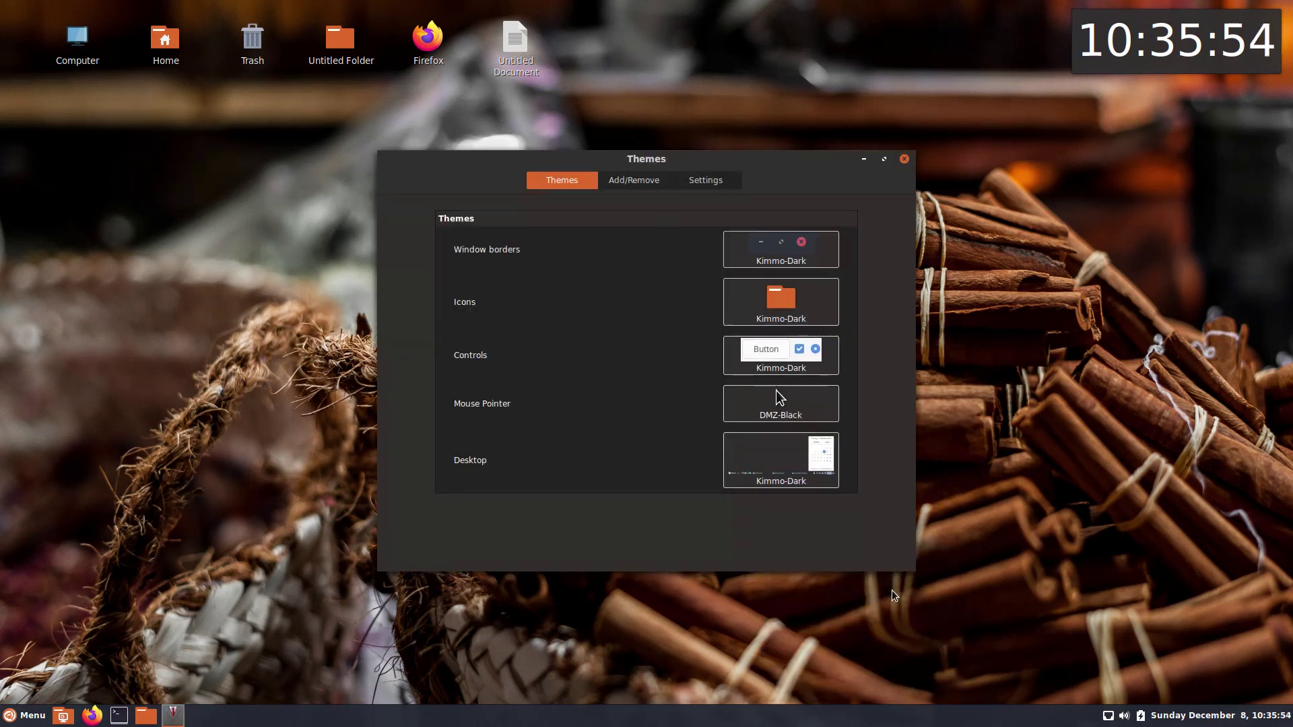
pyautogui.click(784, 262)
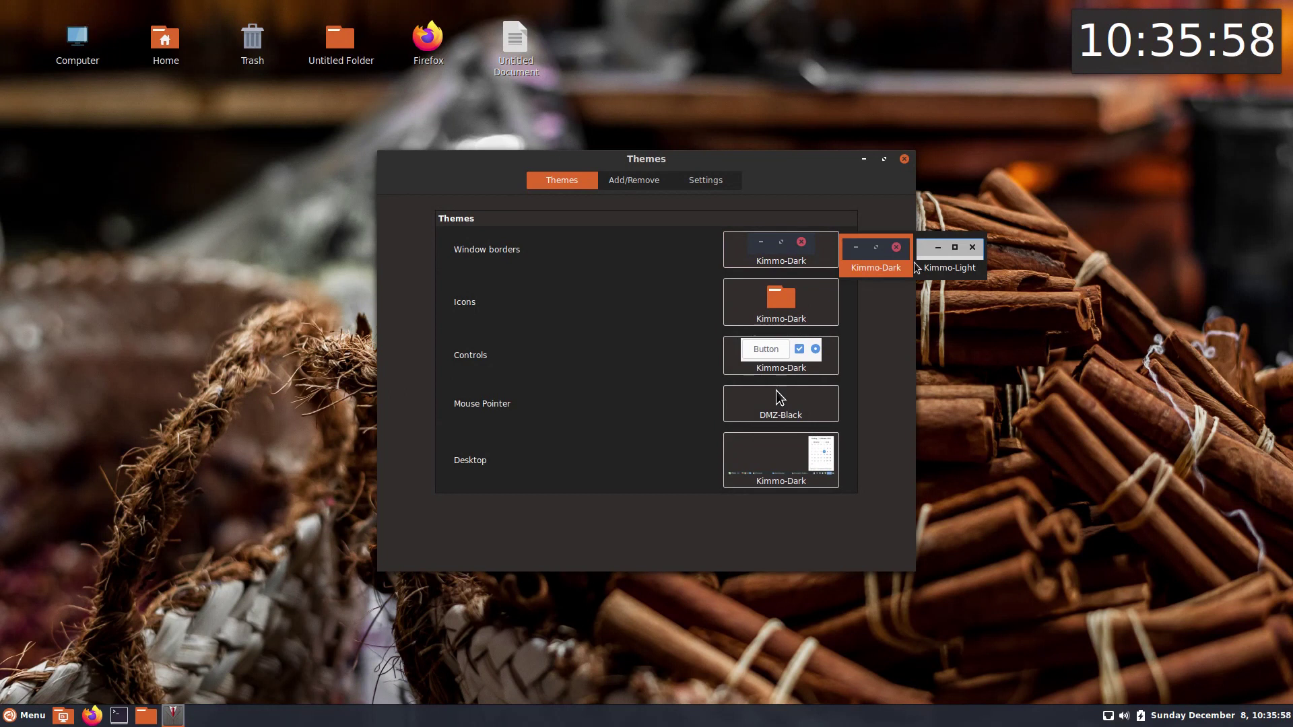
pyautogui.click(890, 264)
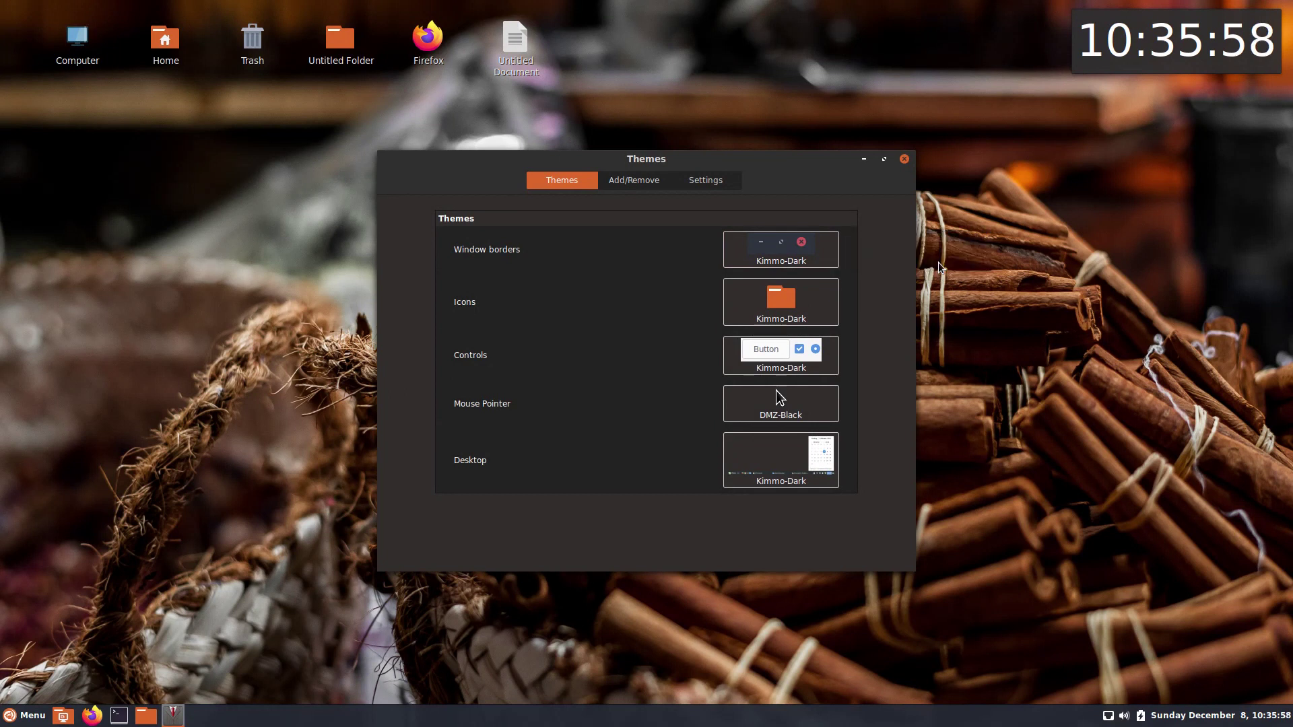
# Review the icon, control, mouse pointer and desktop theme choices, keeping Kimmo-Dark for controls and desktop, and close the theme settings.
pyautogui.click(806, 317)
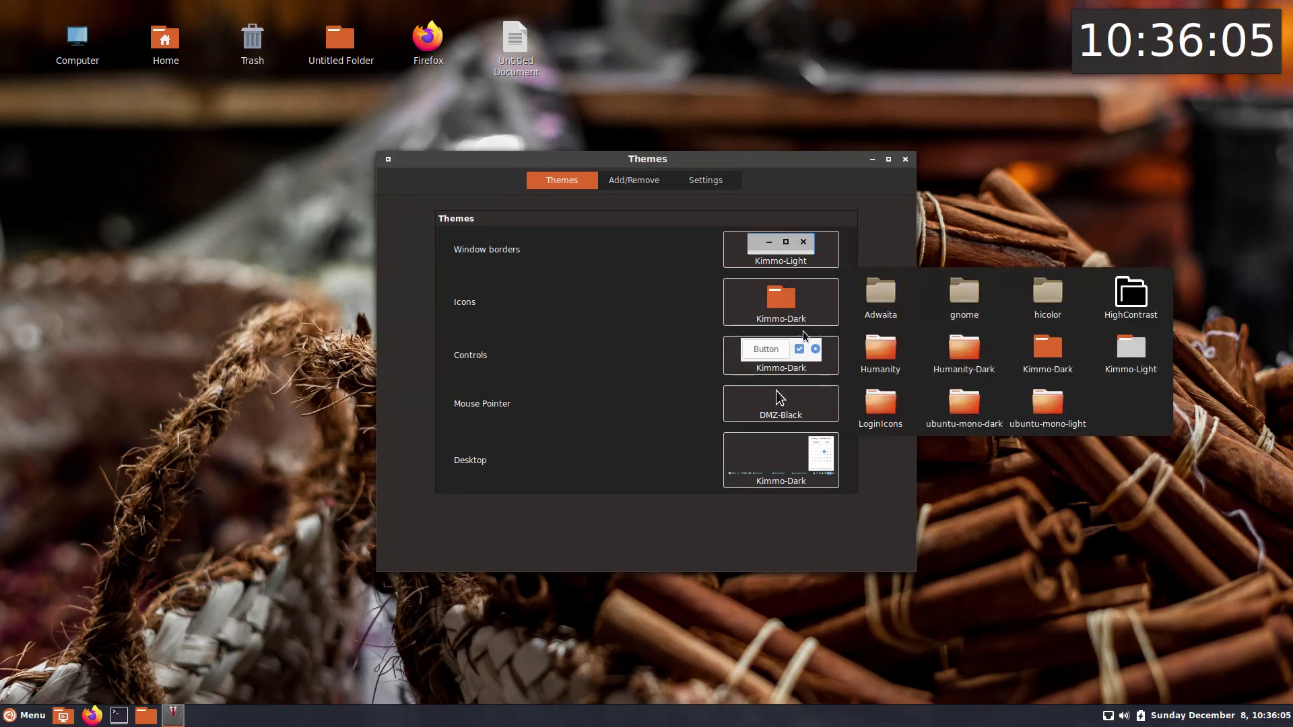
pyautogui.click(801, 367)
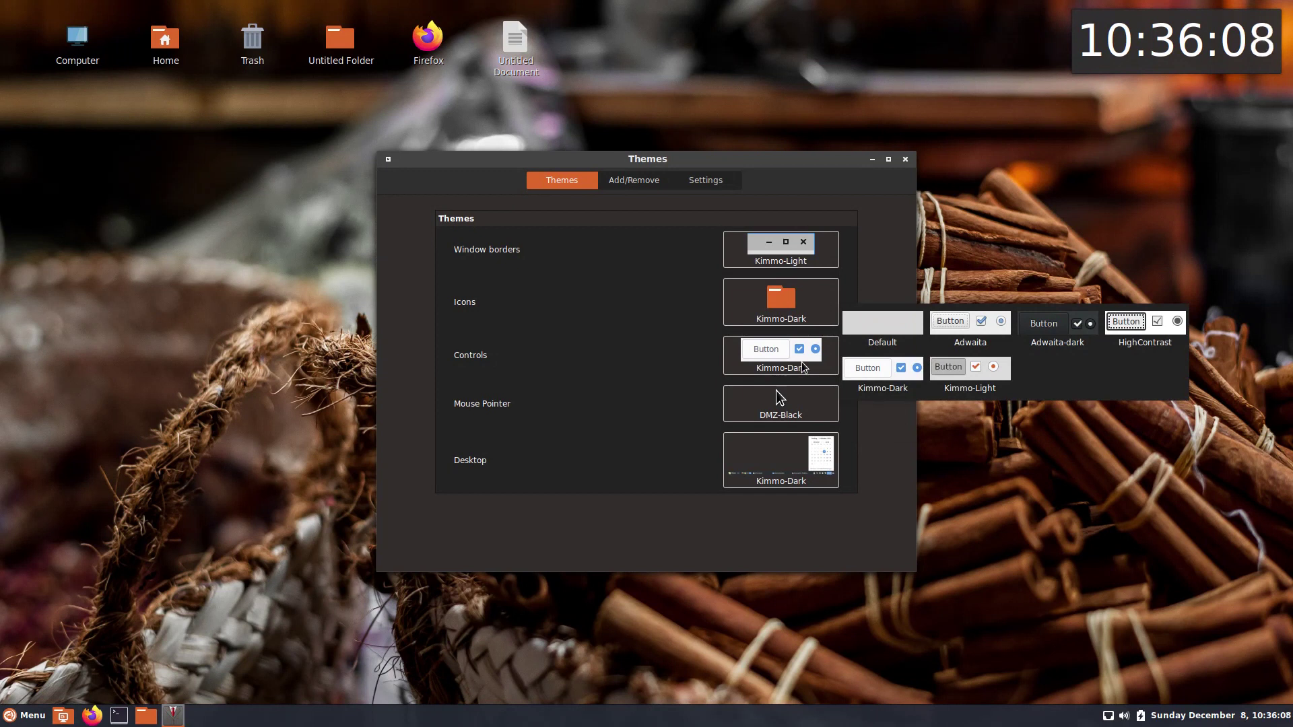
pyautogui.click(869, 375)
pyautogui.click(793, 406)
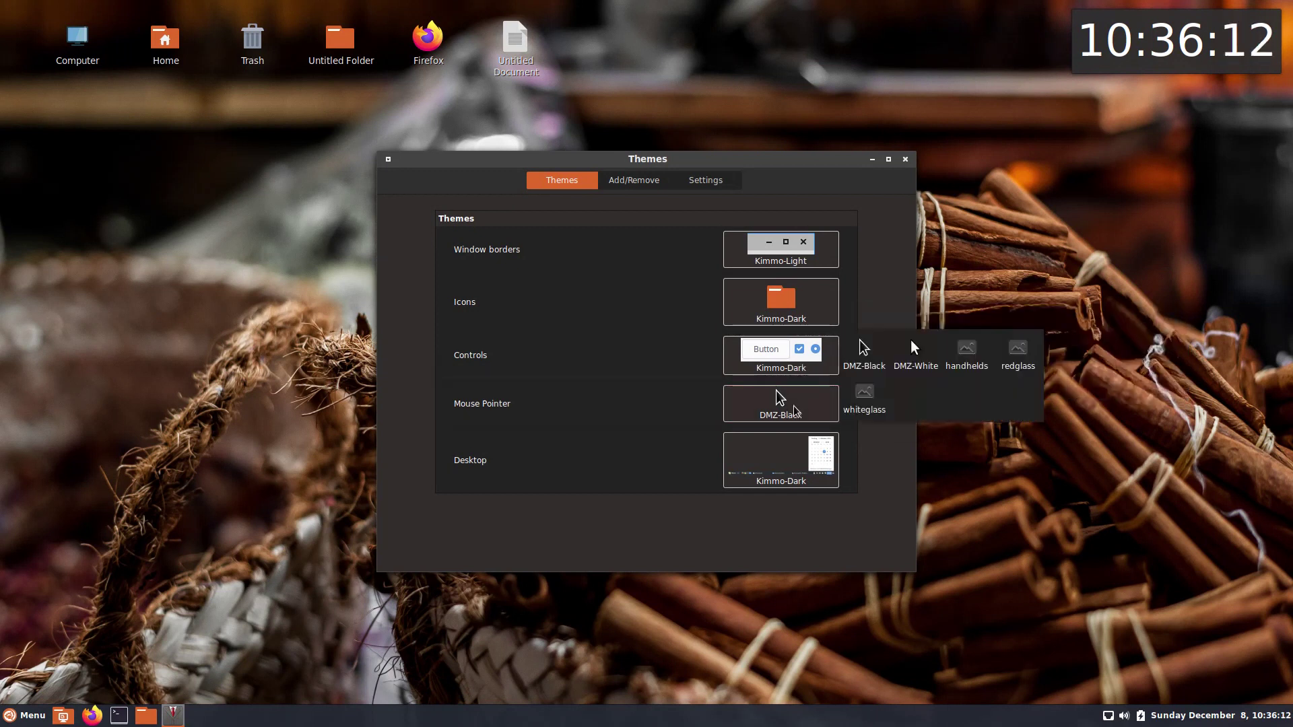
pyautogui.click(796, 464)
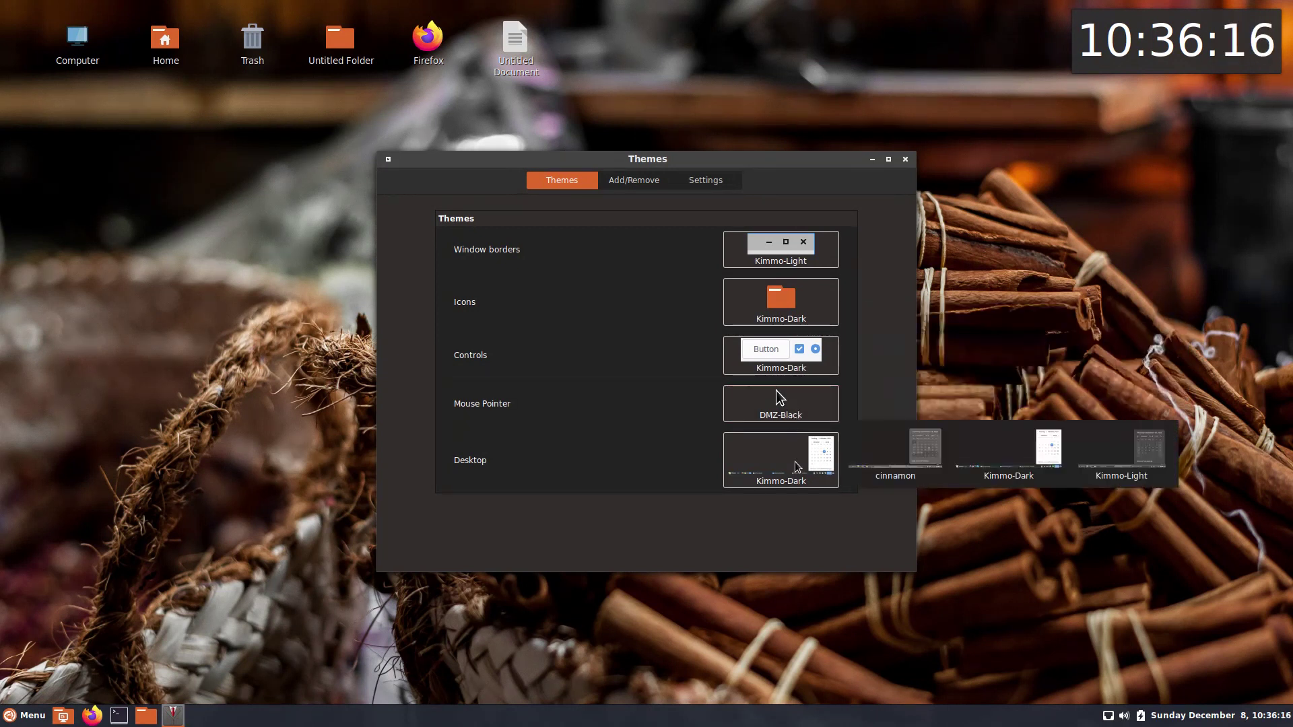
pyautogui.click(982, 467)
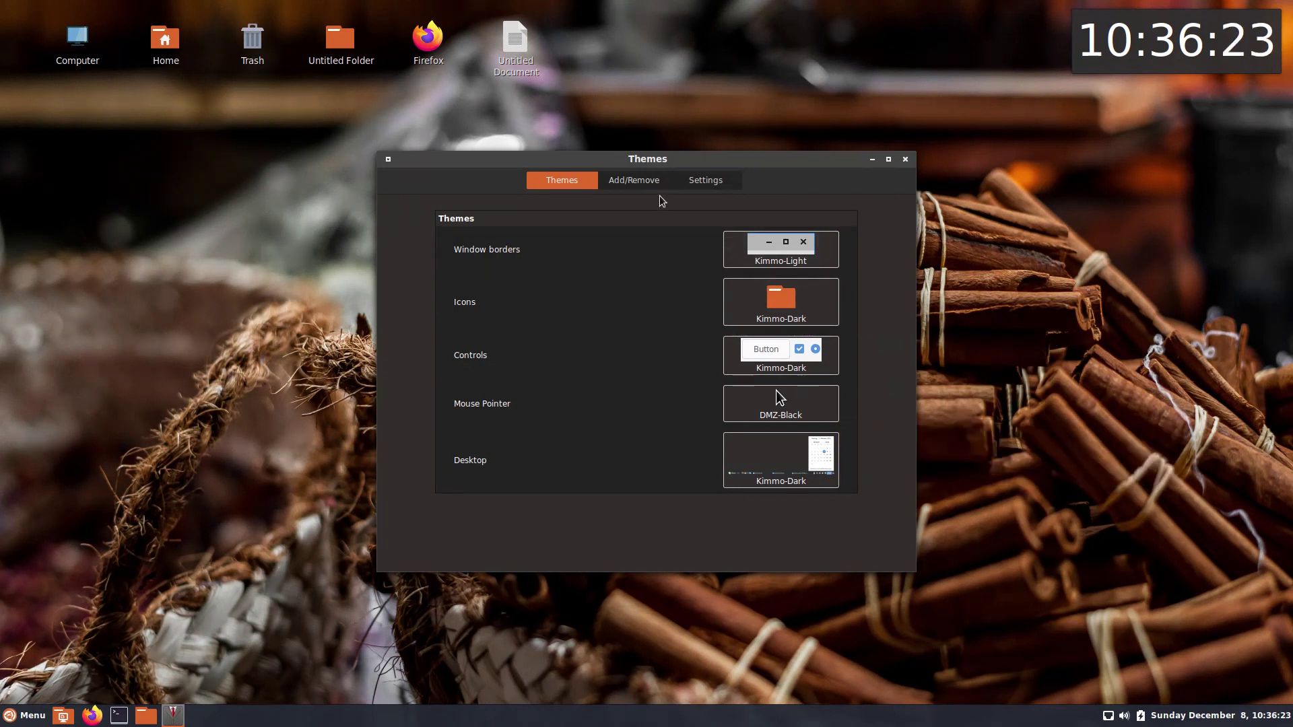
pyautogui.click(905, 159)
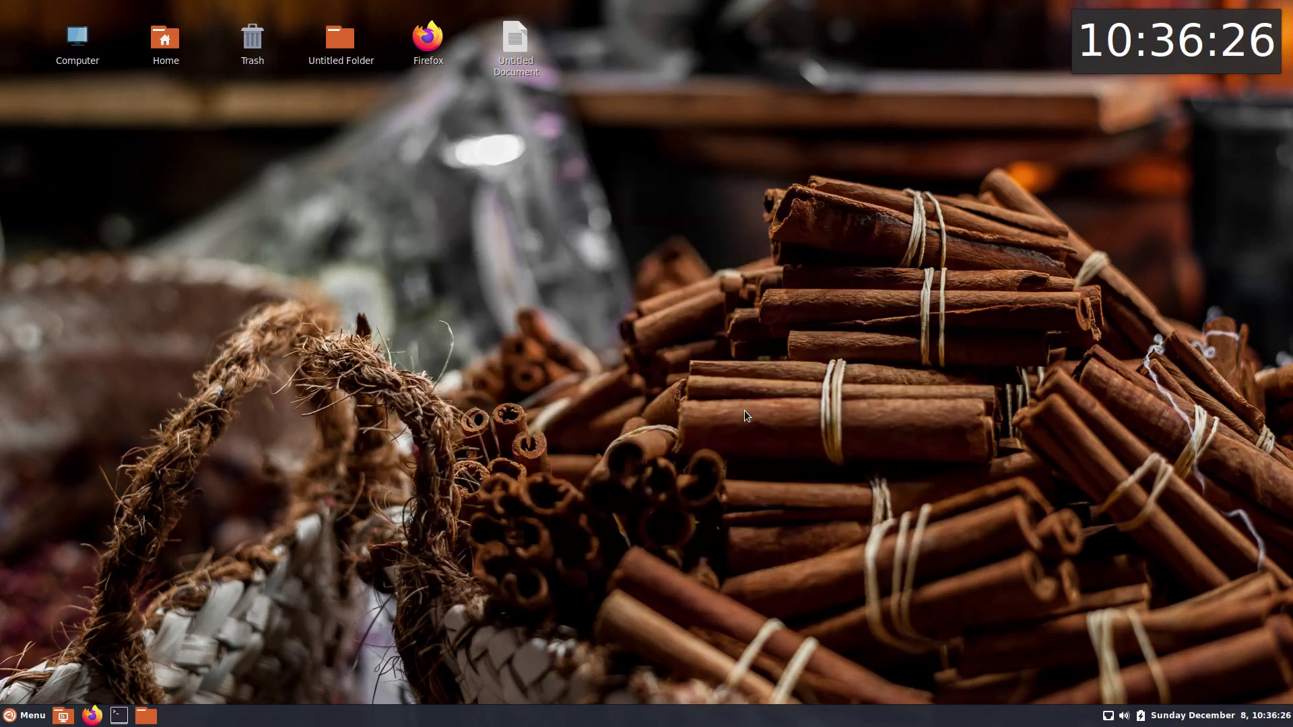
# Set the panel height to 35 in the panel settings and close them.
pyautogui.rightClick(615, 715)
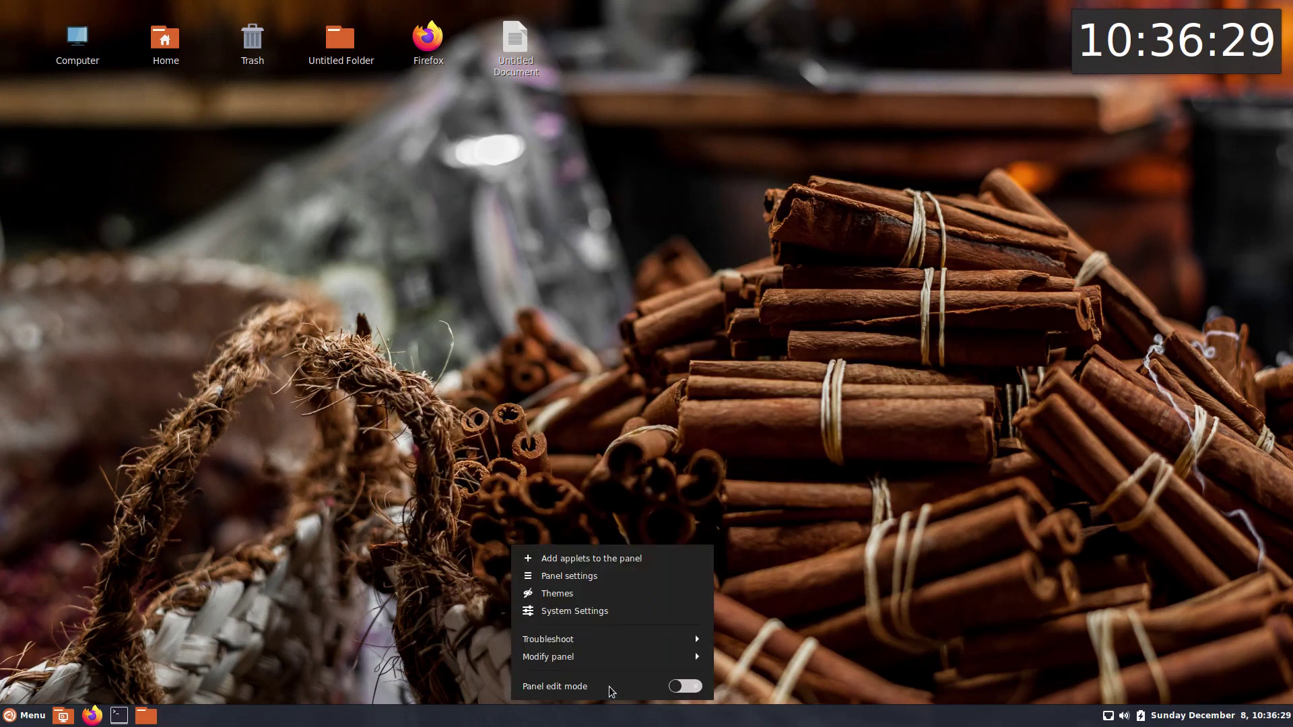
pyautogui.click(593, 581)
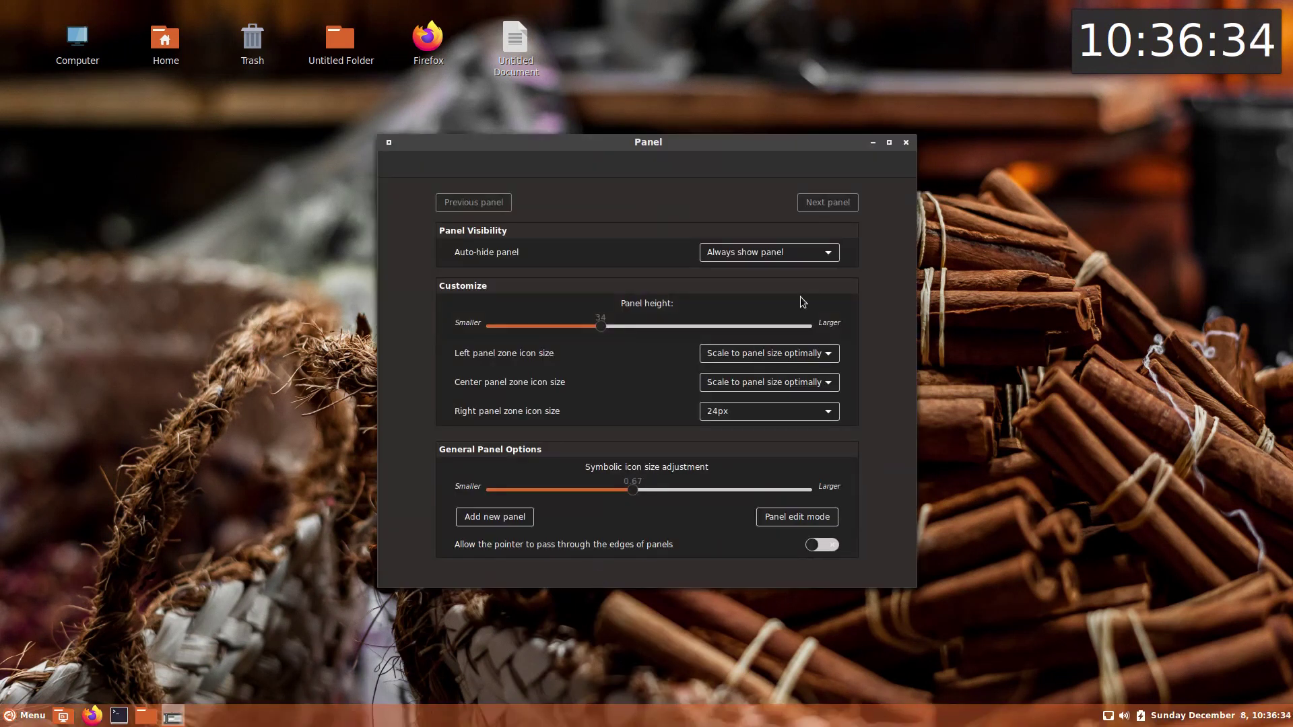
pyautogui.moveTo(601, 326)
pyautogui.mouseDown()
pyautogui.moveTo(697, 328)
pyautogui.moveTo(611, 327)
pyautogui.mouseUp()
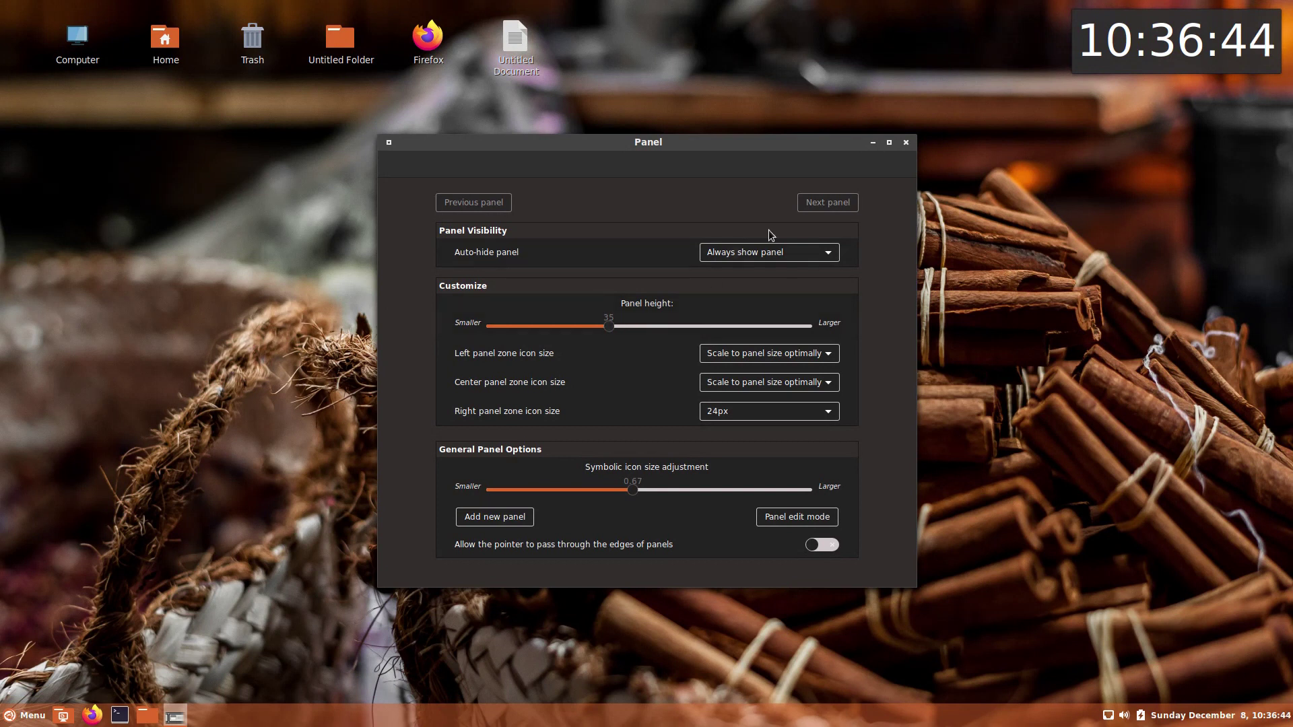
pyautogui.click(906, 142)
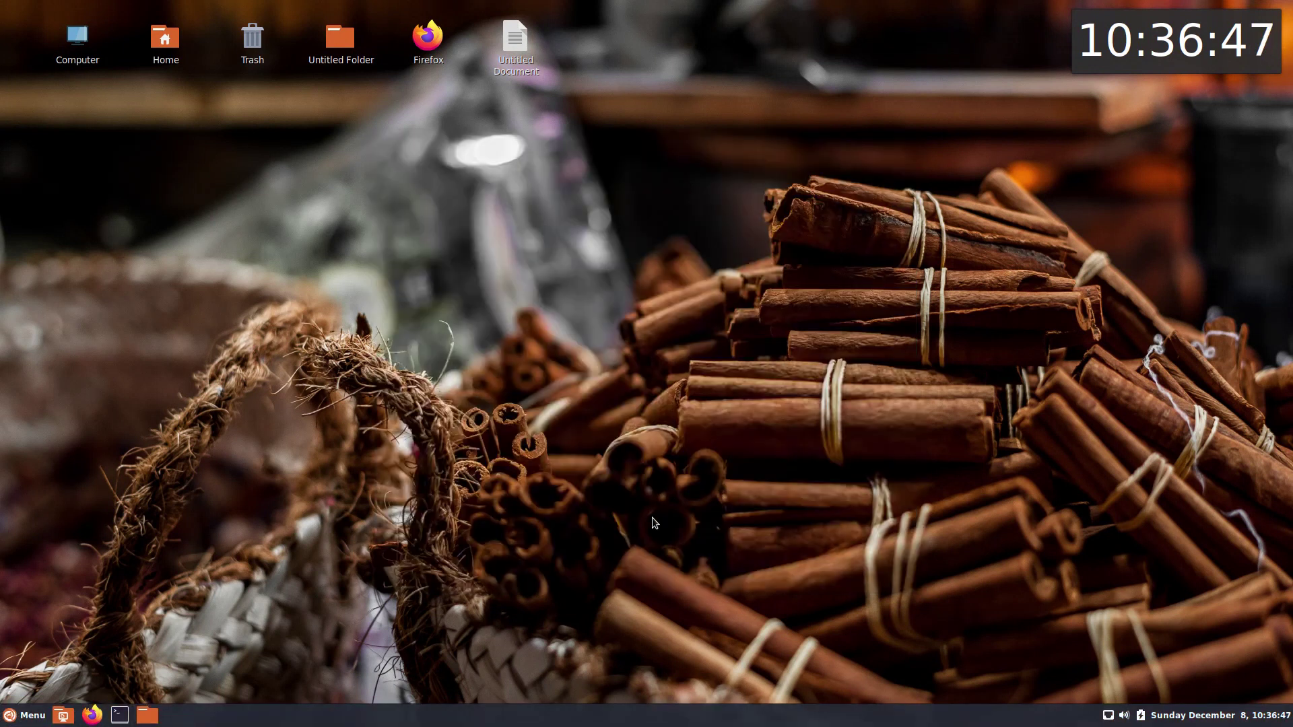
# View the installed applets and the applets available for download, and close the applet manager.
pyautogui.rightClick(567, 718)
pyautogui.click(560, 560)
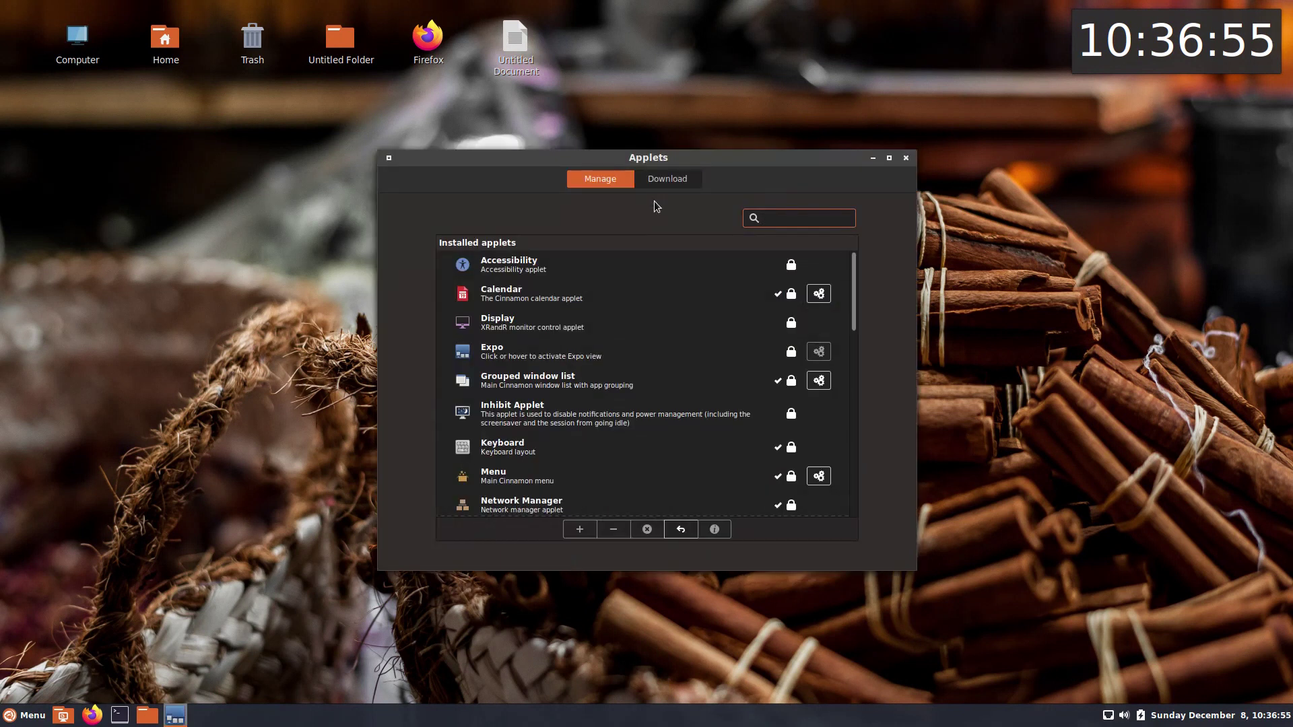
pyautogui.click(660, 181)
pyautogui.click(679, 441)
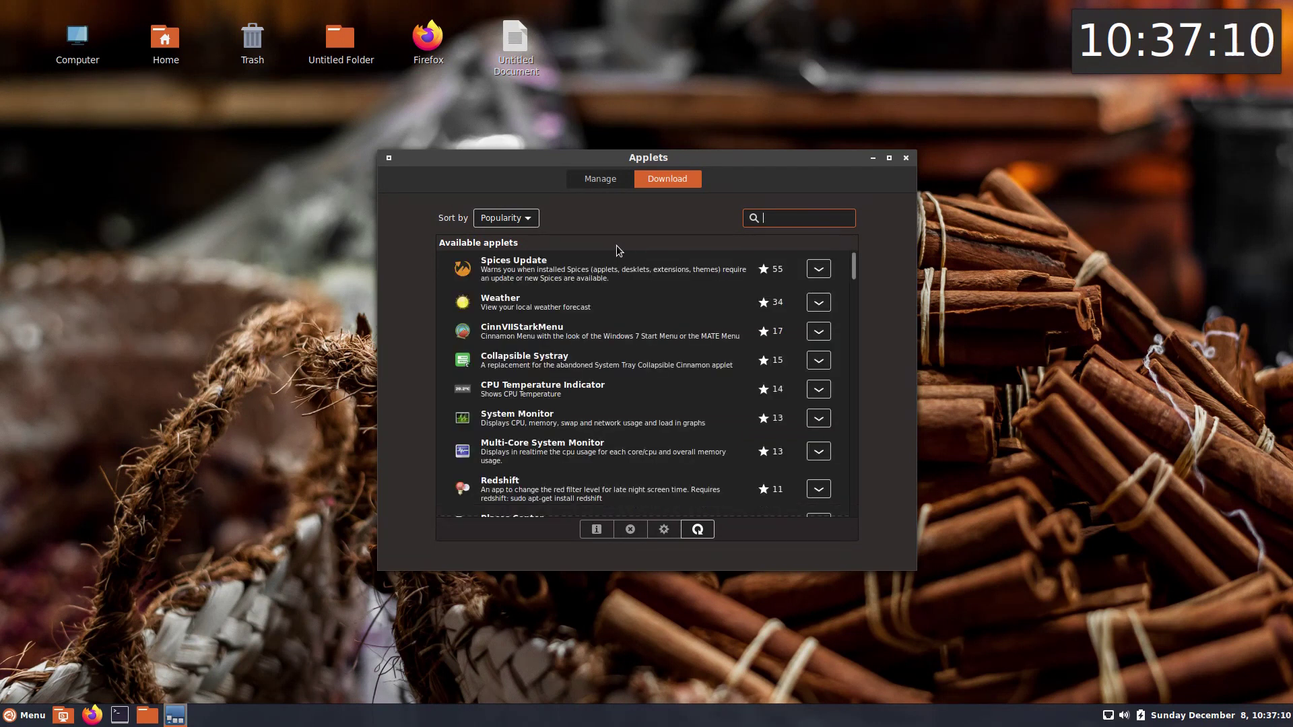
pyautogui.click(905, 159)
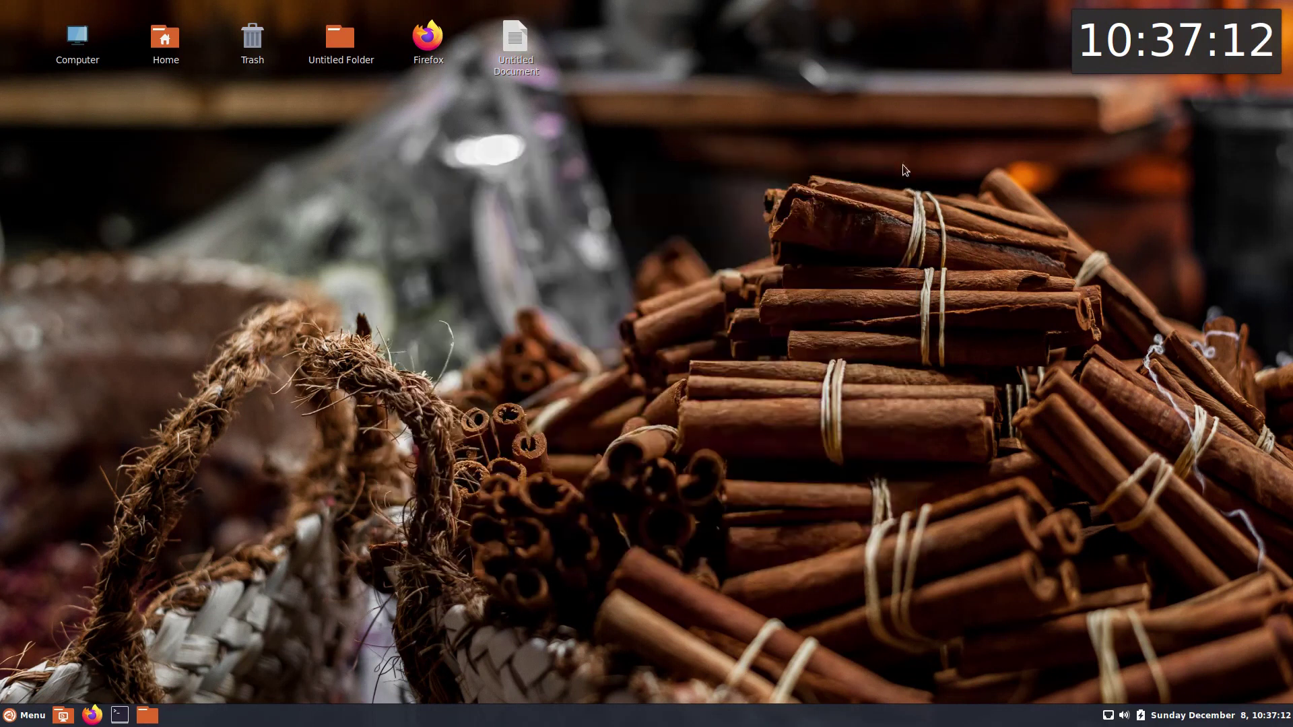
# Open the home folder in a maximized file manager window and view the About Nemo information.
pyautogui.click(144, 716)
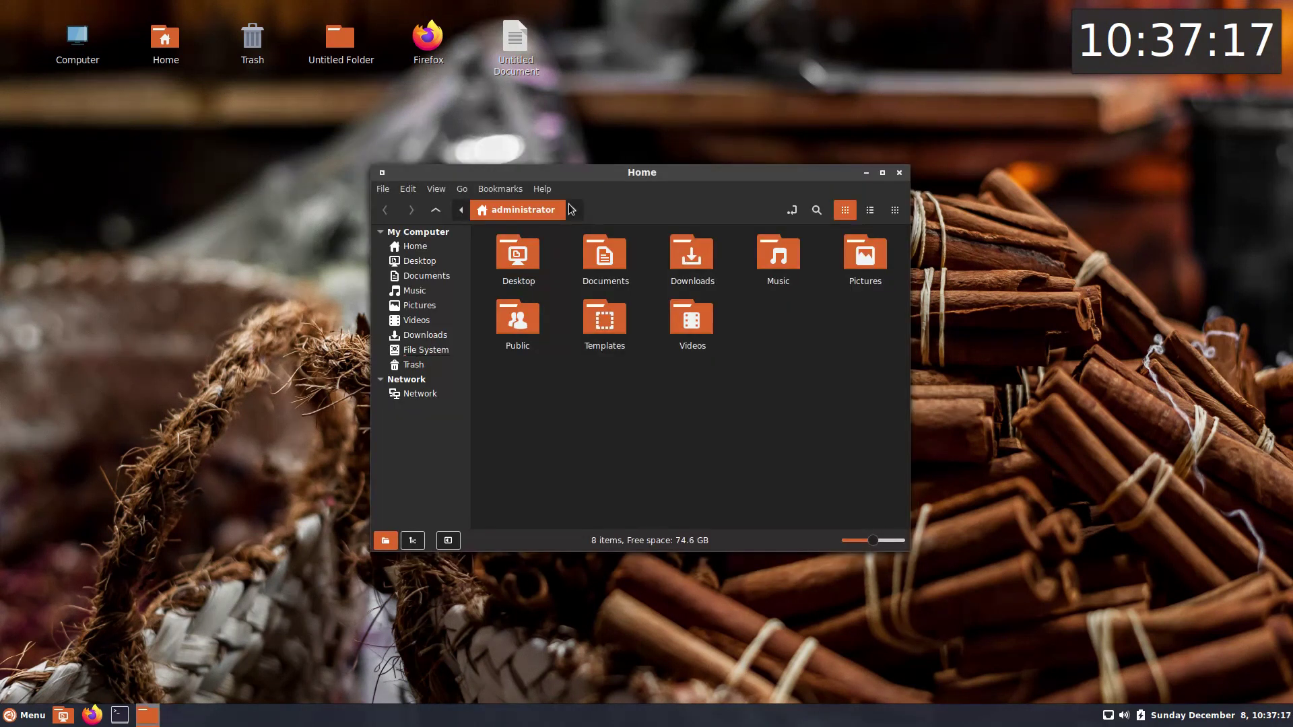
pyautogui.doubleClick(592, 173)
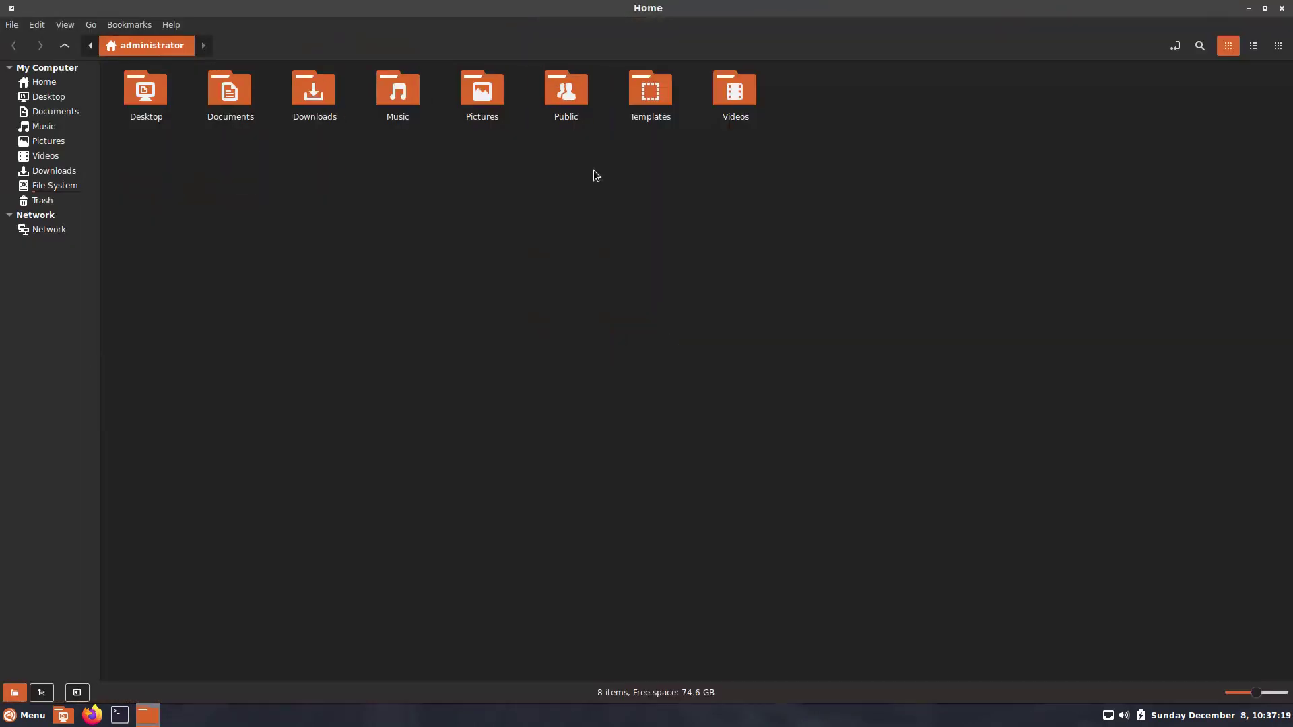
pyautogui.click(172, 26)
pyautogui.click(188, 64)
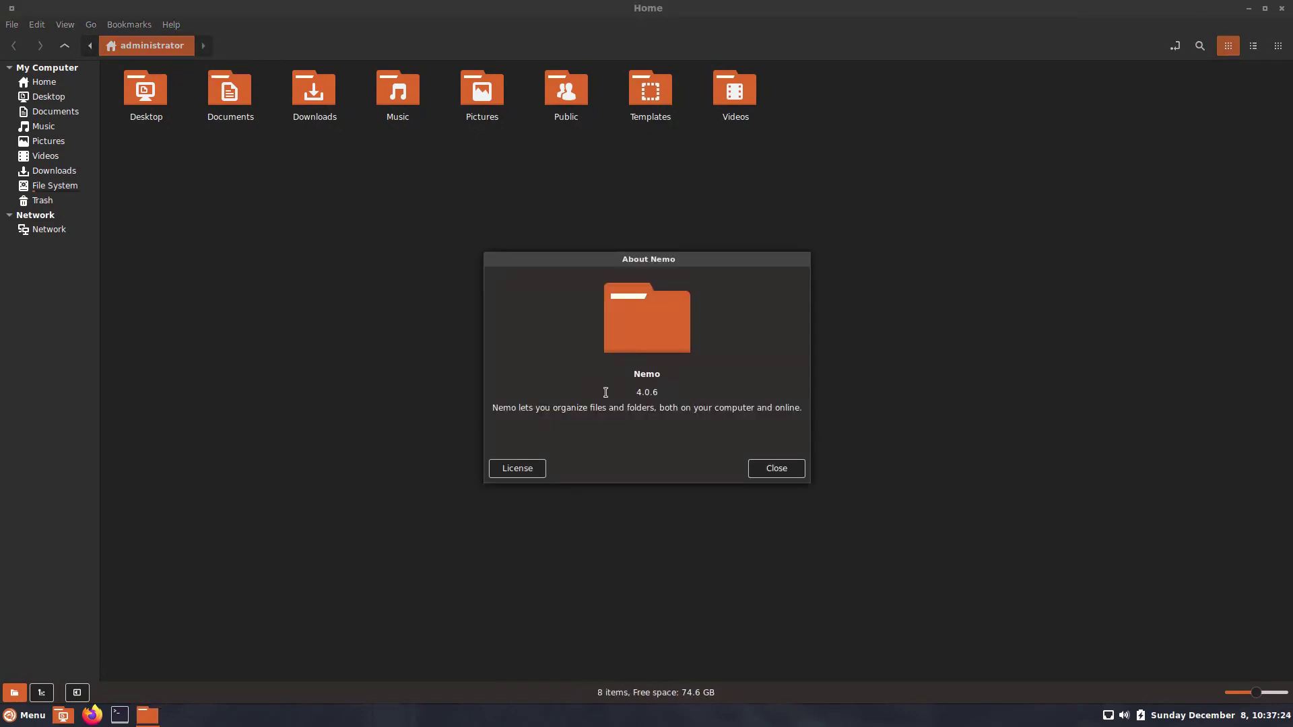
pyautogui.click(774, 468)
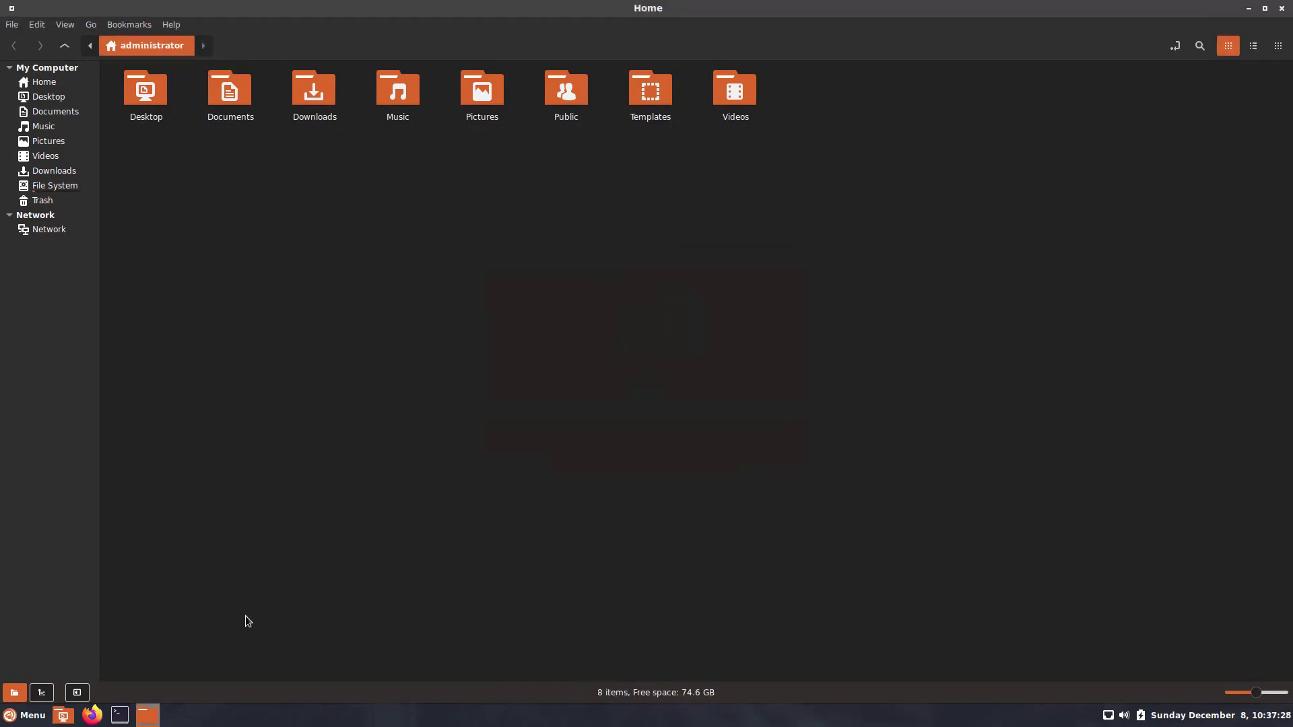
# Try the file manager's tree sidebar, hidden sidebar and icon zoom, restoring the places sidebar and the original icon size.
pyautogui.click(42, 693)
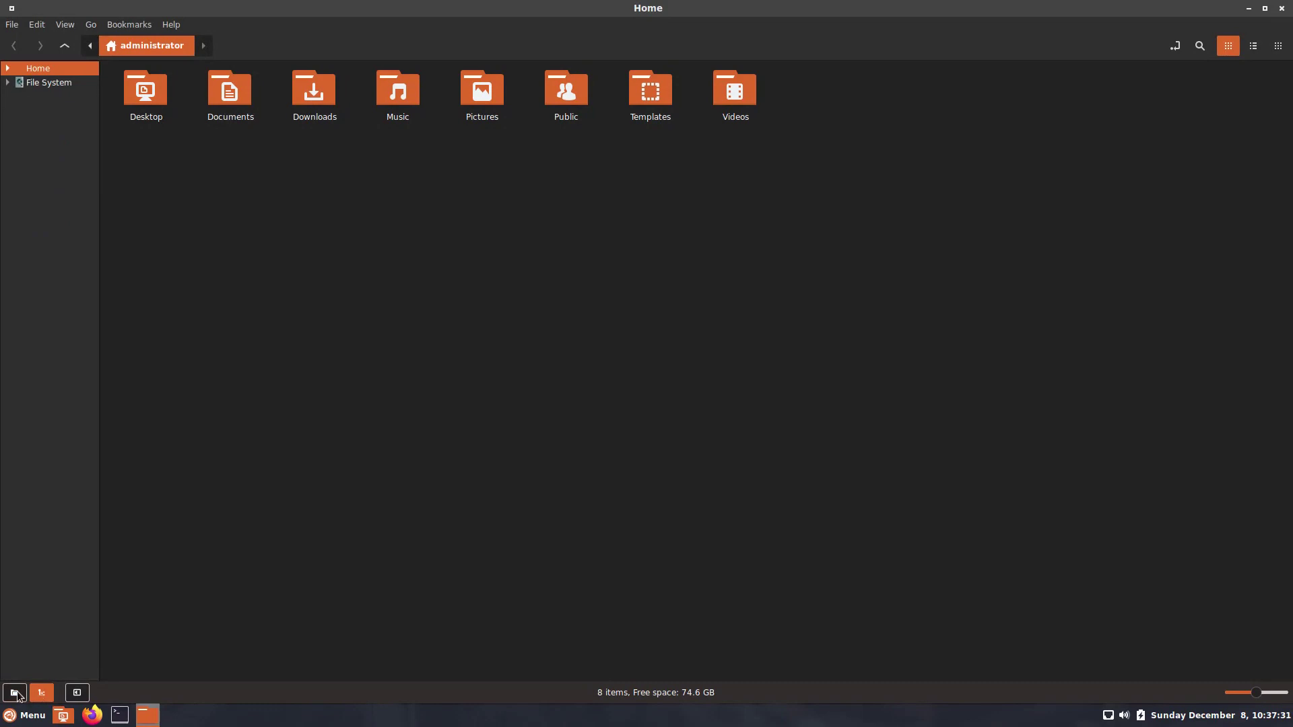
pyautogui.click(15, 693)
pyautogui.click(77, 693)
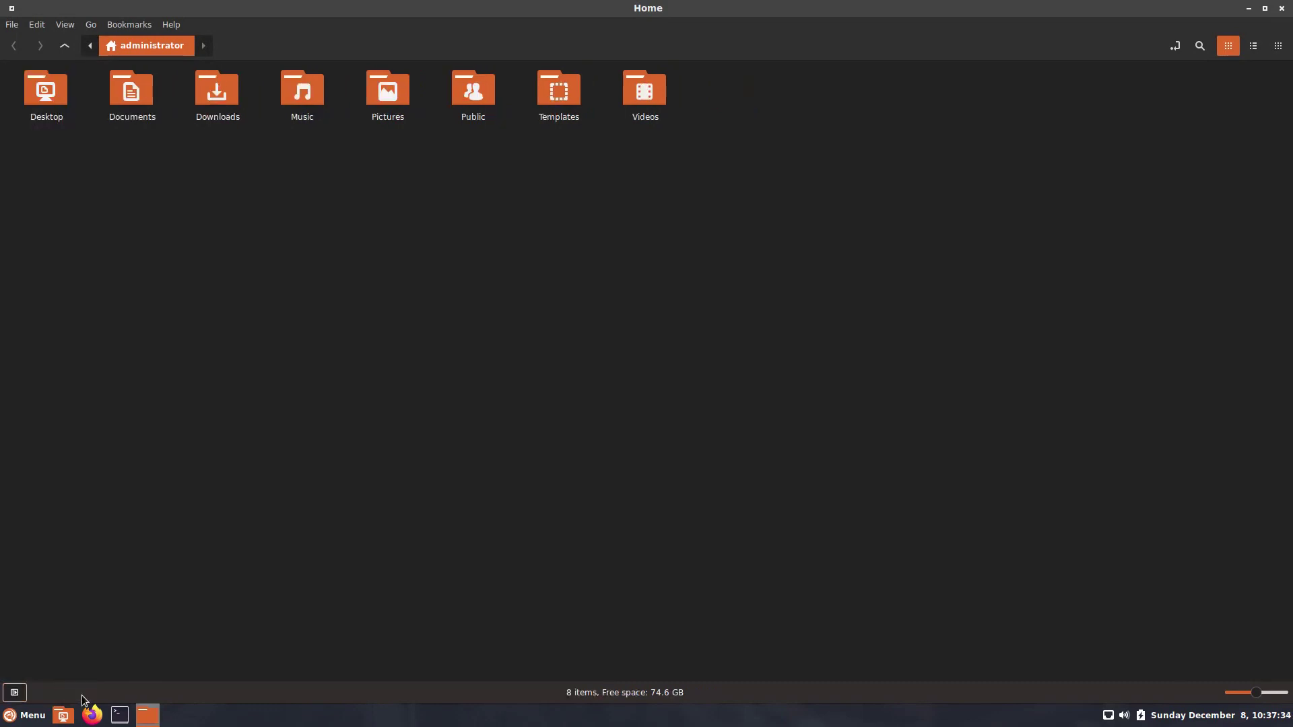
pyautogui.click(14, 693)
pyautogui.moveTo(1278, 697); pyautogui.dragTo(1256, 694)
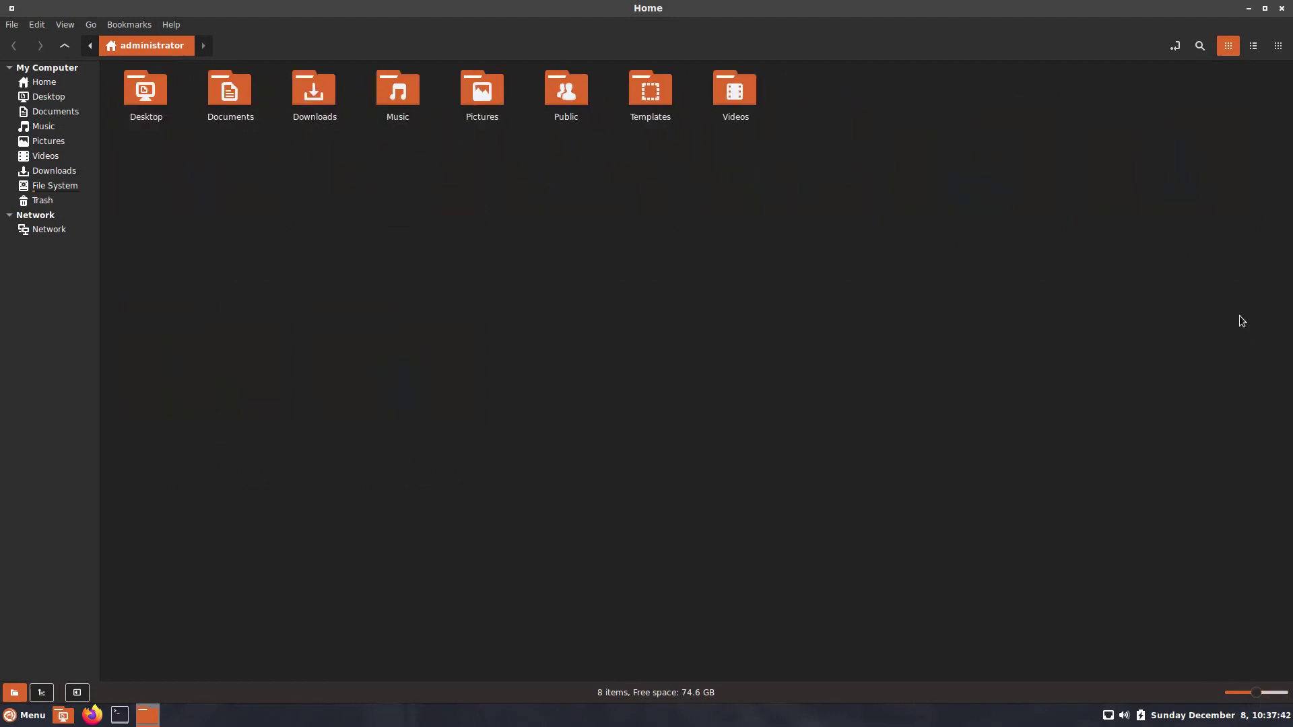
# Try the location entry, search, list view and compact view, return to icon view, and close the file manager.
pyautogui.click(1175, 46)
pyautogui.click(1176, 46)
pyautogui.click(1196, 46)
pyautogui.click(1196, 46)
pyautogui.click(1253, 46)
pyautogui.click(1279, 46)
pyautogui.click(1229, 46)
pyautogui.click(1280, 9)
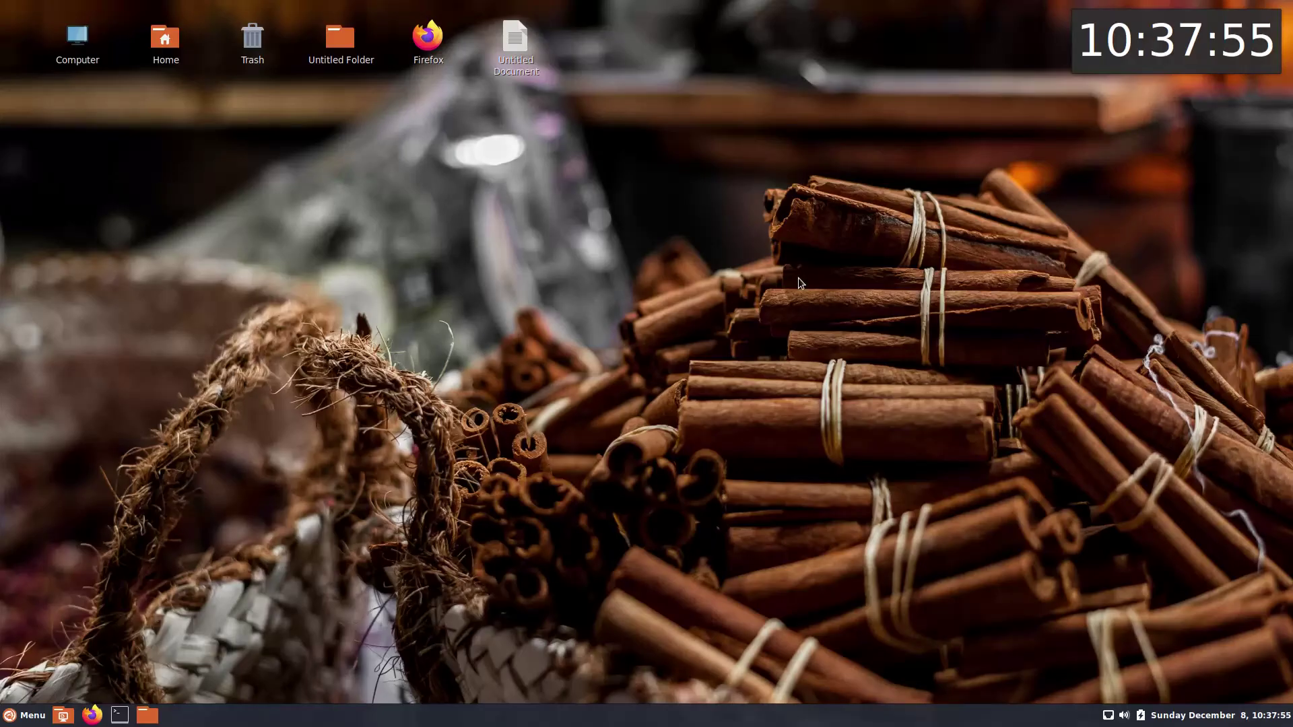
# Remove the terminal launcher from the panel and reopen the home folder.
pyautogui.rightClick(128, 715)
pyautogui.click(126, 692)
pyautogui.click(119, 715)
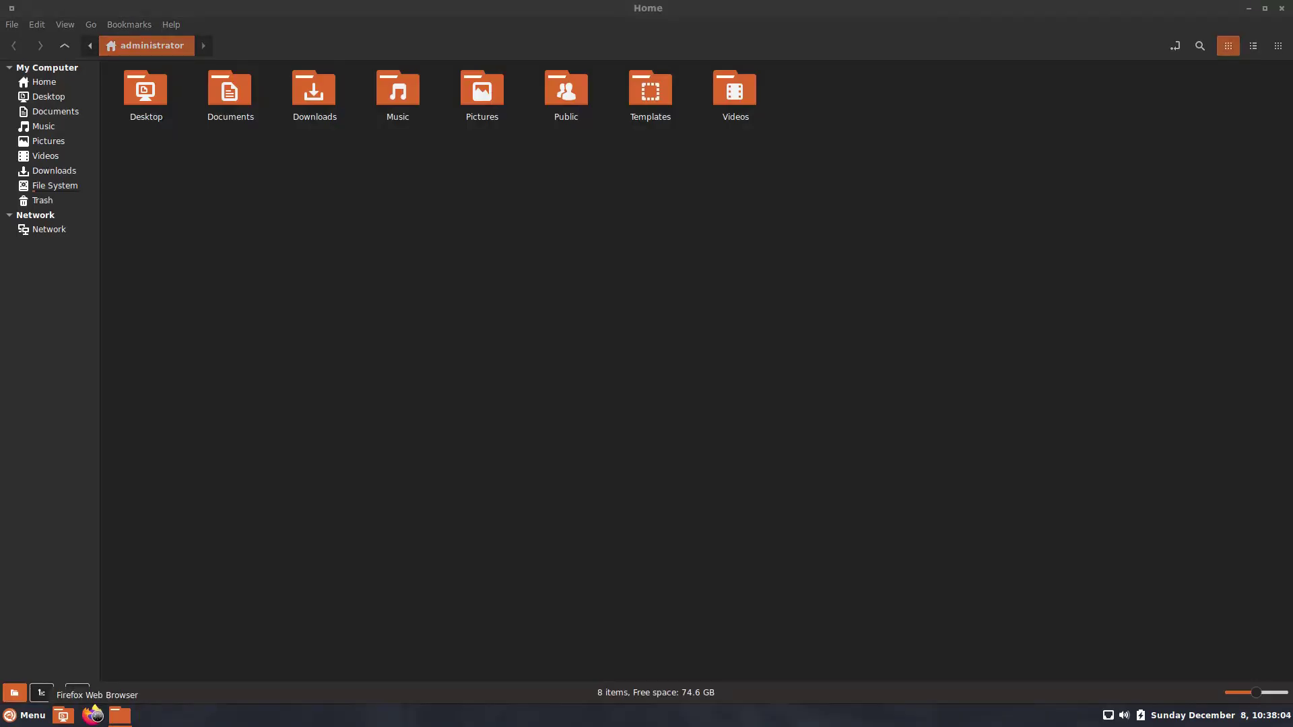
# Show the desktop, restore the Home window, and bring up Firefox by switching between open windows.
pyautogui.click(62, 715)
pyautogui.click(61, 716)
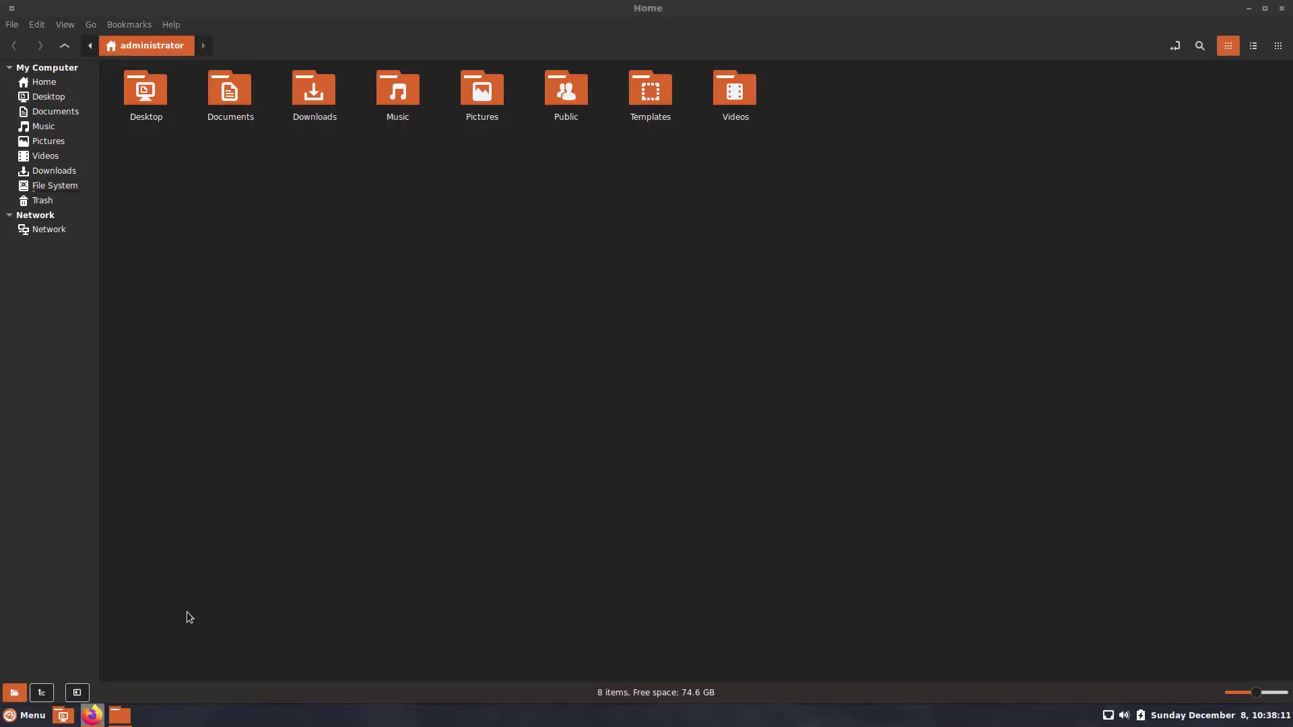
pyautogui.hotkey('alt', 'Tab')
pyautogui.hotkey('alt', 'Tab')
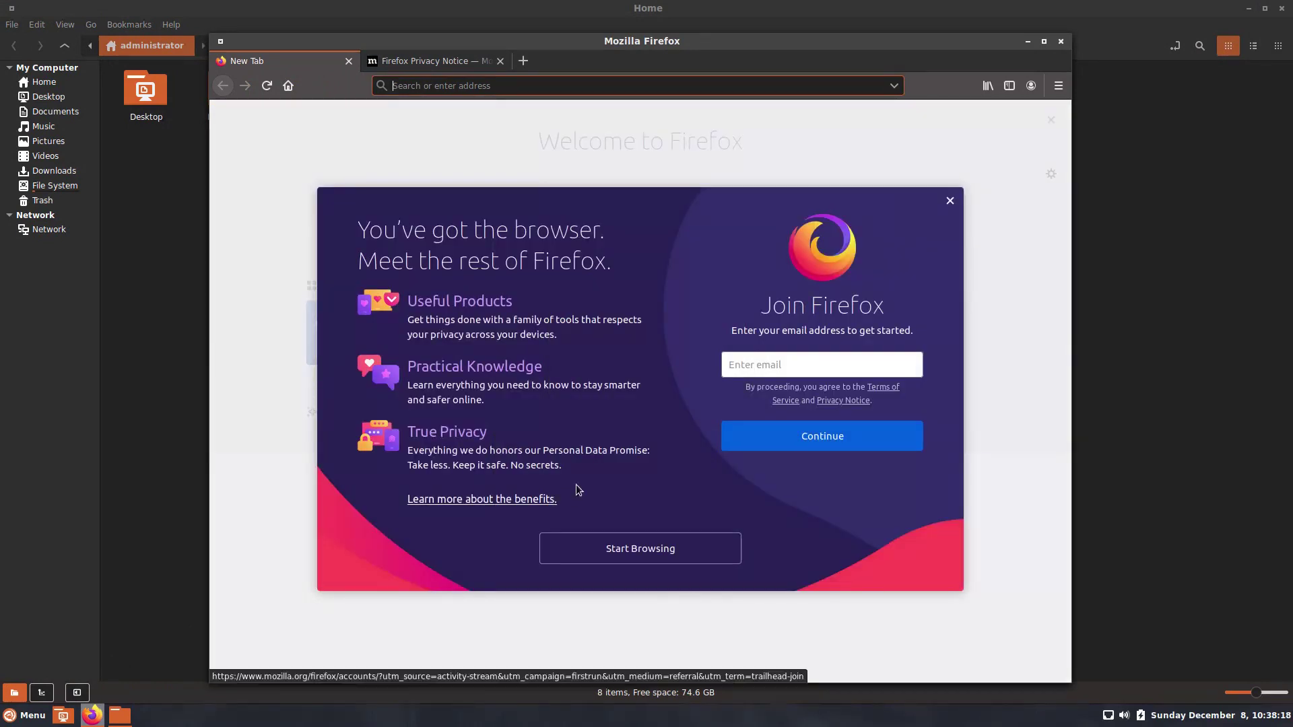
# Close Firefox with all its tabs, and close the Home folder window.
pyautogui.click(1060, 42)
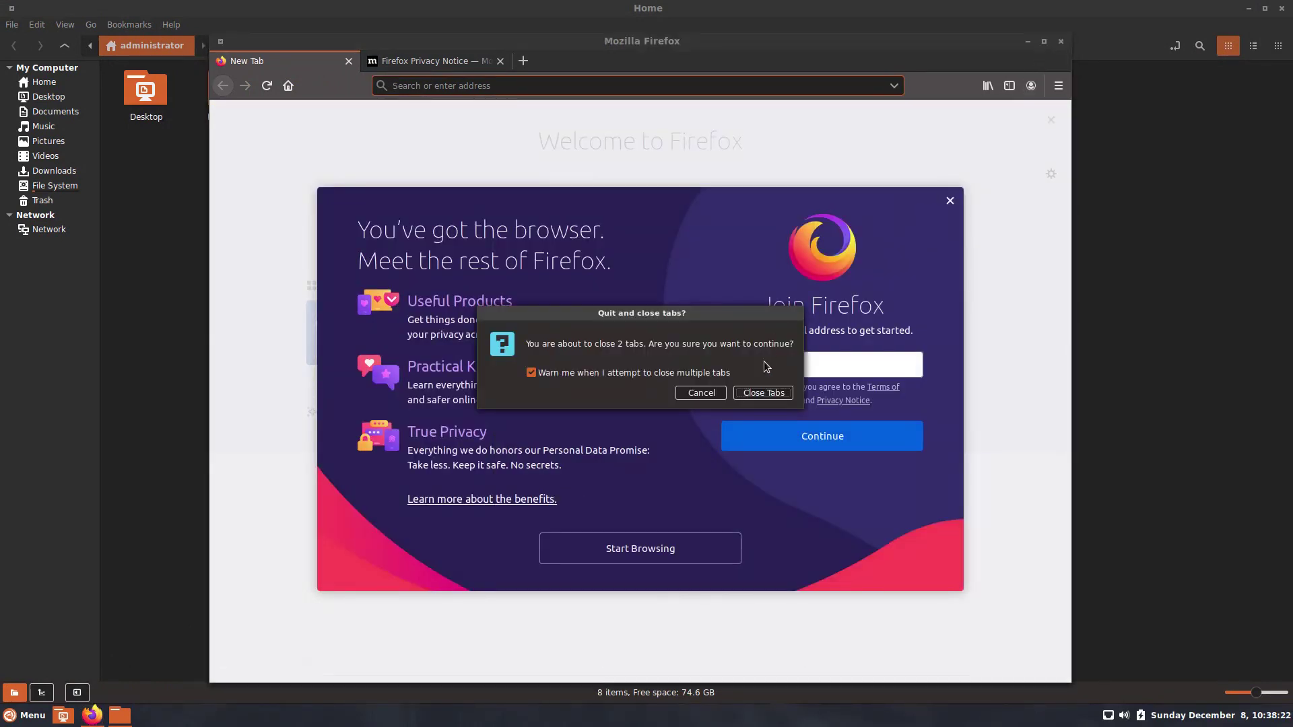
pyautogui.click(759, 395)
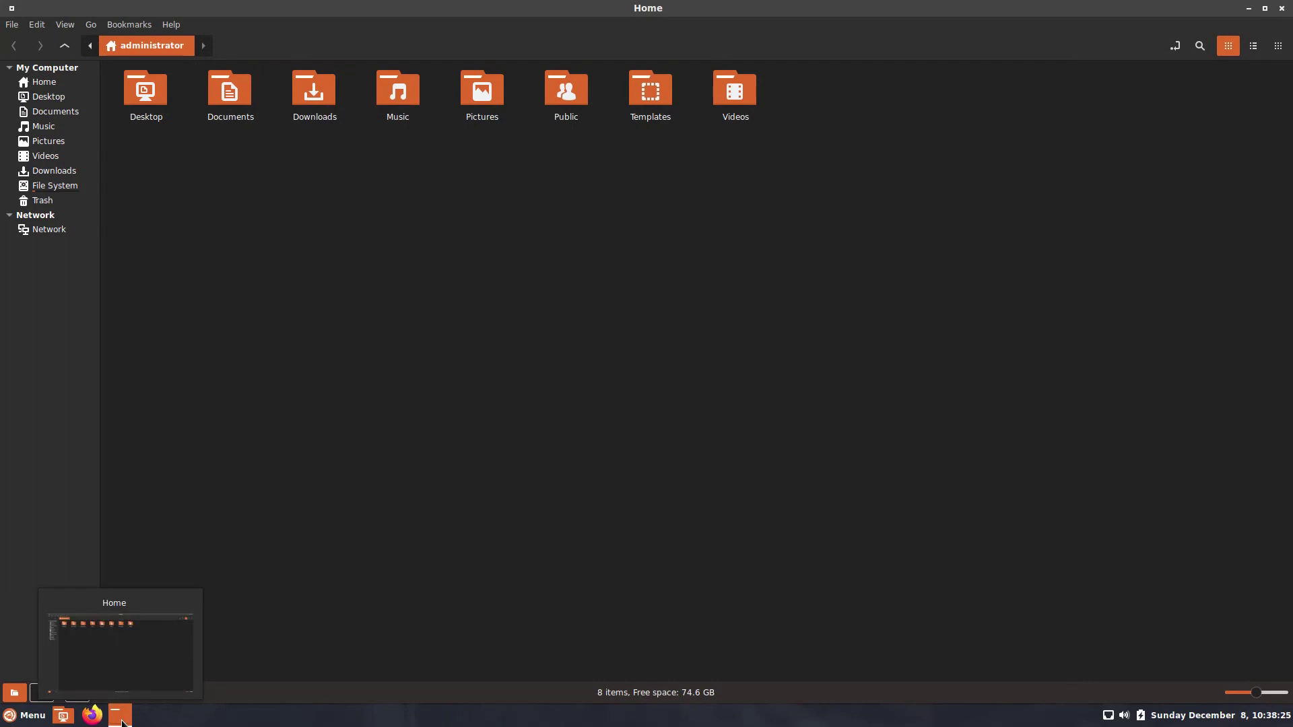
pyautogui.click(1279, 9)
# View the About information of the main menu applet and close it.
pyautogui.rightClick(26, 714)
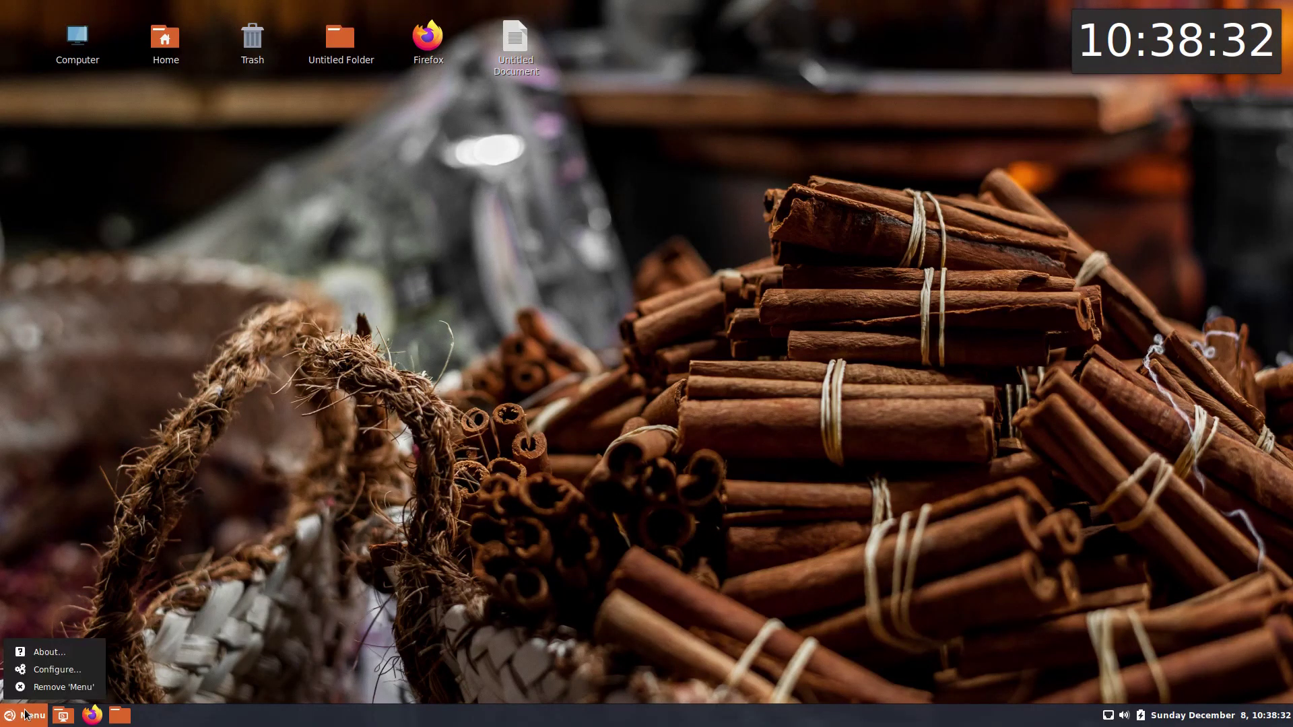
pyautogui.click(29, 657)
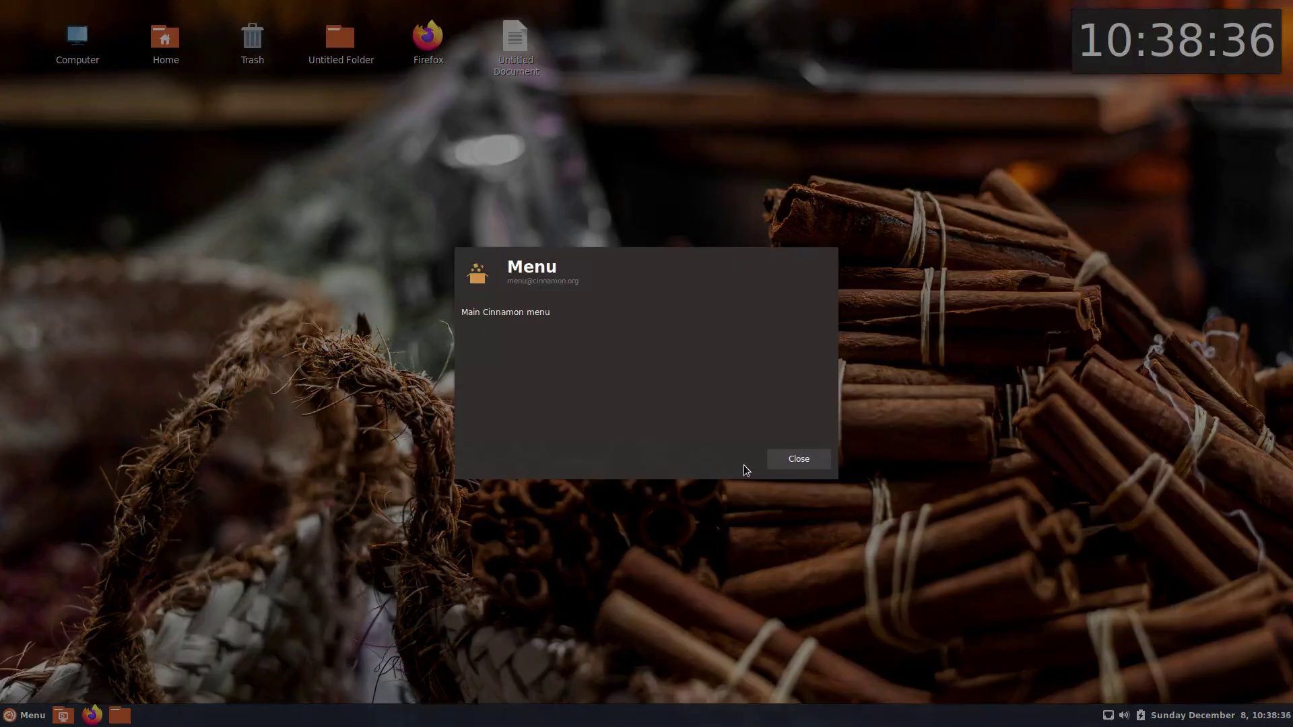
pyautogui.click(789, 461)
# Review the menu applet's panel and menu settings, open the Main Menu editor, and close both windows.
pyautogui.rightClick(36, 716)
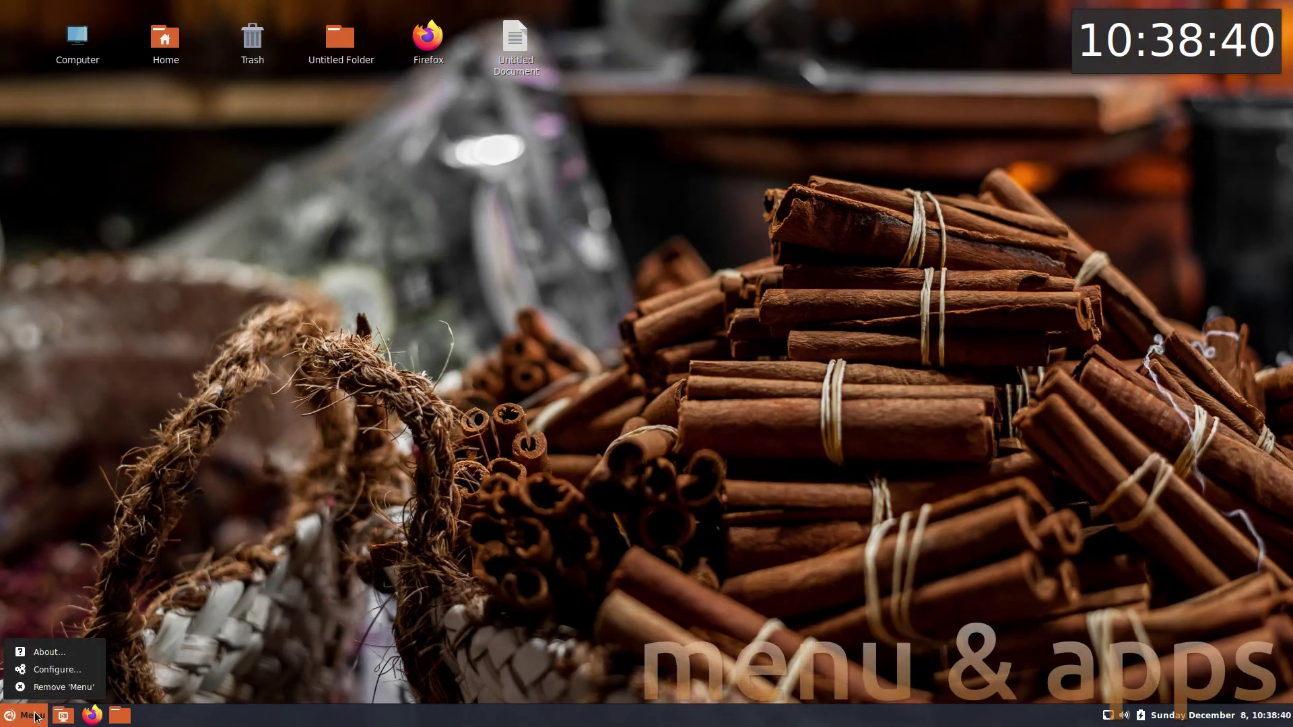
pyautogui.click(34, 674)
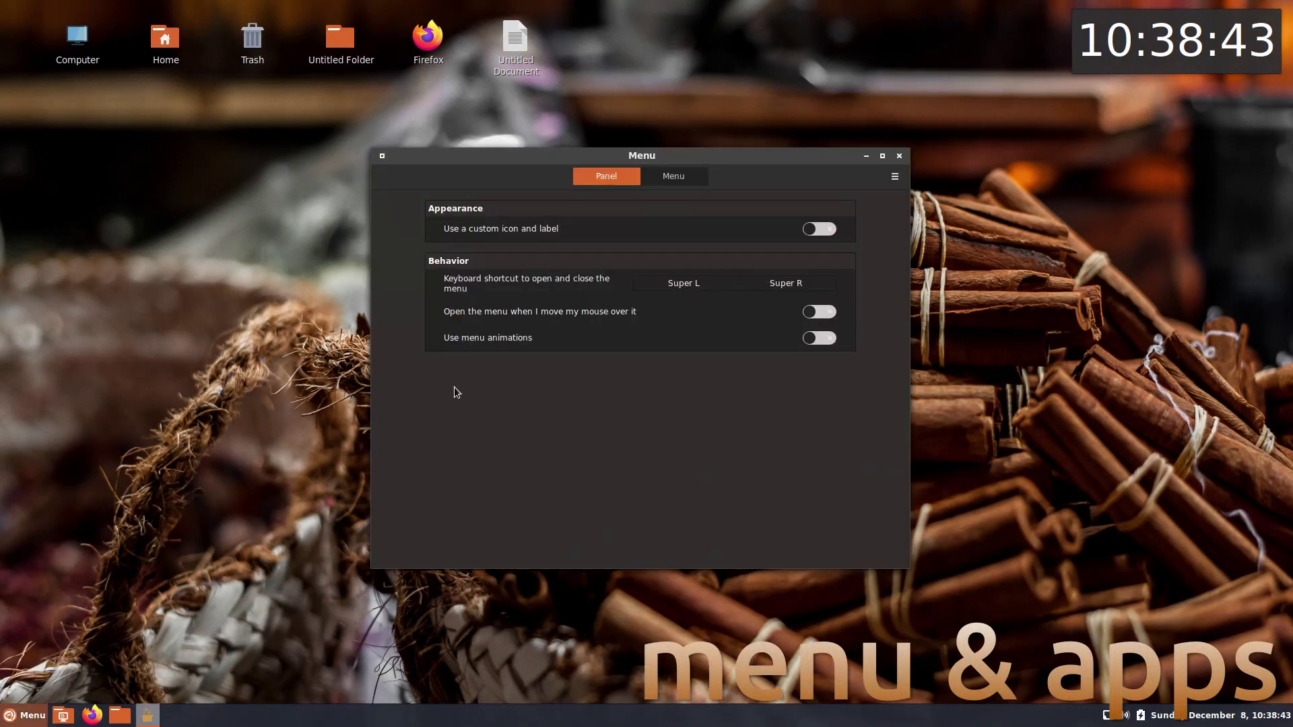
pyautogui.click(674, 177)
pyautogui.click(679, 364)
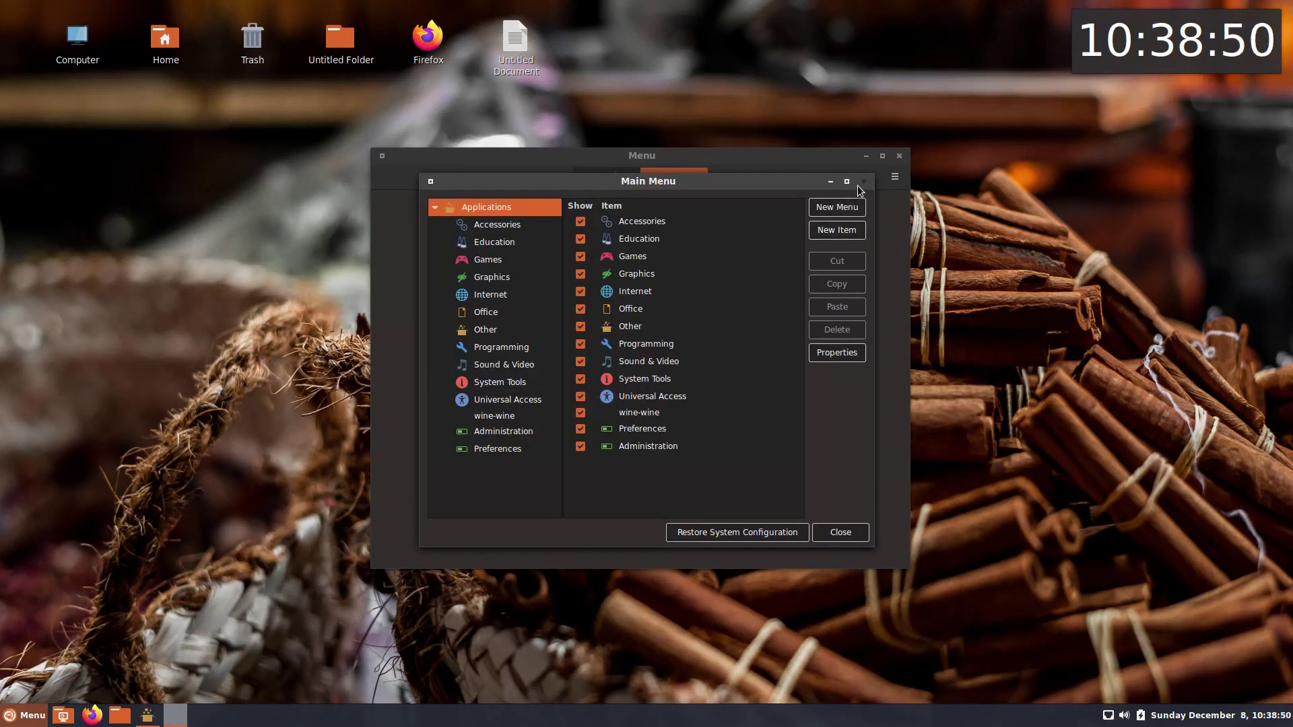
pyautogui.click(862, 182)
pyautogui.click(903, 157)
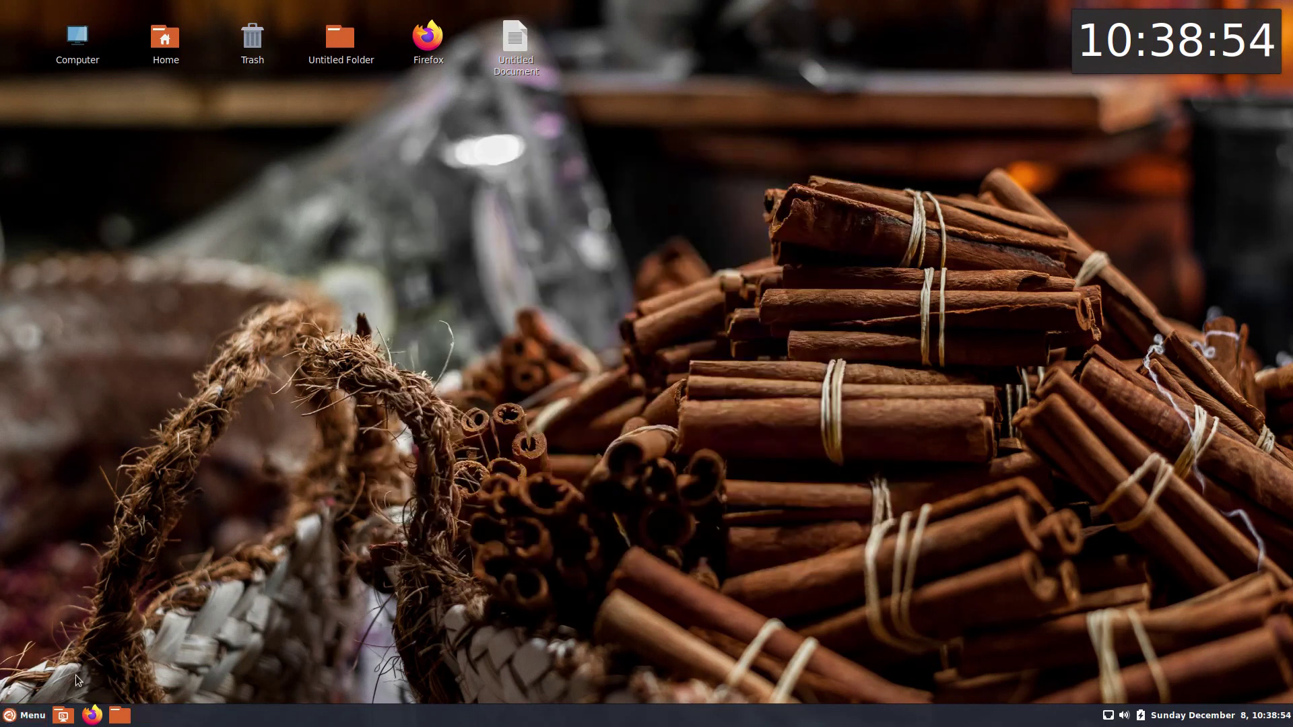
# Remove Terminal from the application menu's favorites.
pyautogui.click(27, 715)
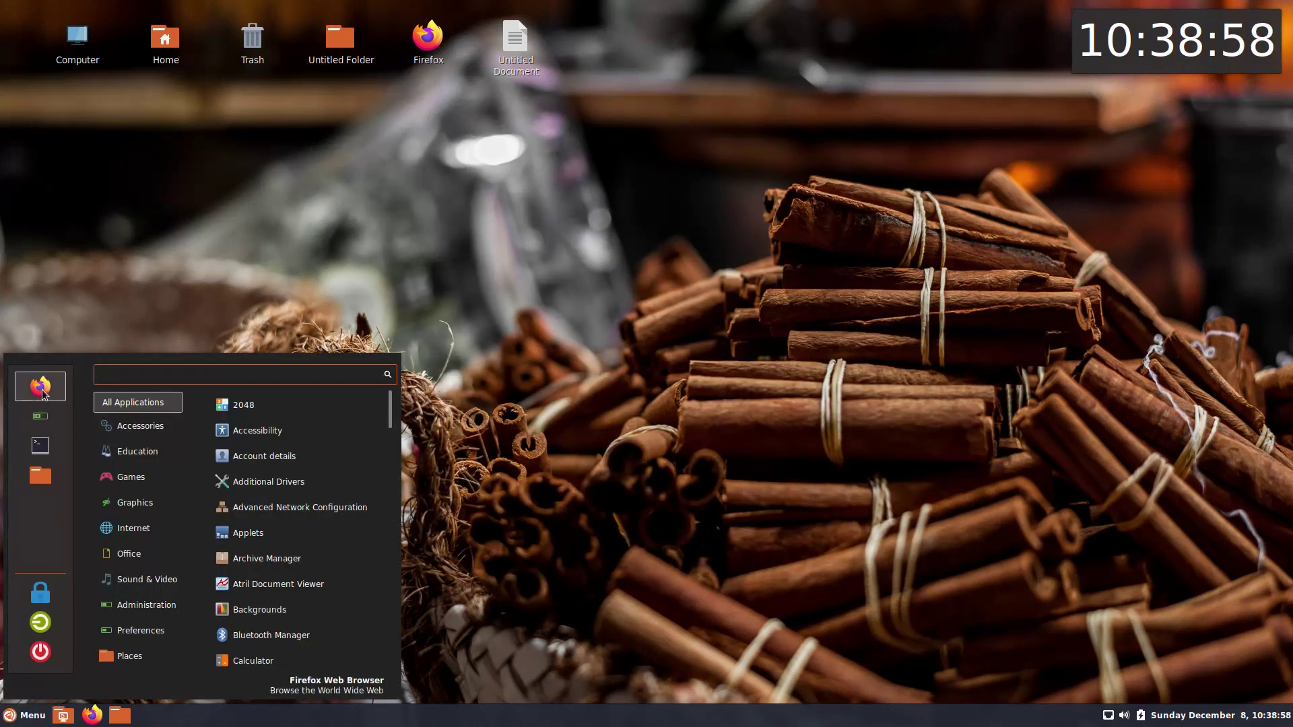
pyautogui.moveTo(40, 445); pyautogui.dragTo(261, 440)
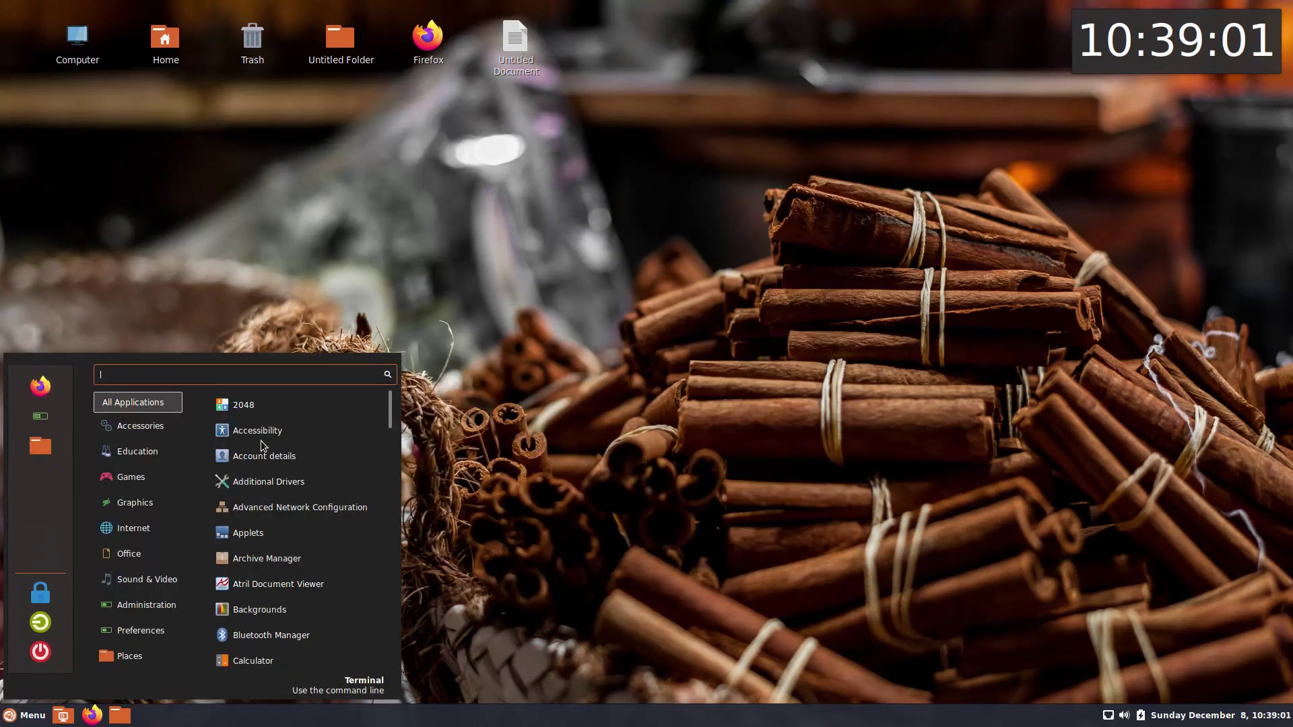
# Lock the screen and unlock the session with the account password.
pyautogui.click(43, 596)
pyautogui.write('•••••')
pyautogui.press('Return')
# Search the application menu for "sy", launch Htop, and snap its terminal window to the upper-right quarter of the screen.
pyautogui.click(38, 718)
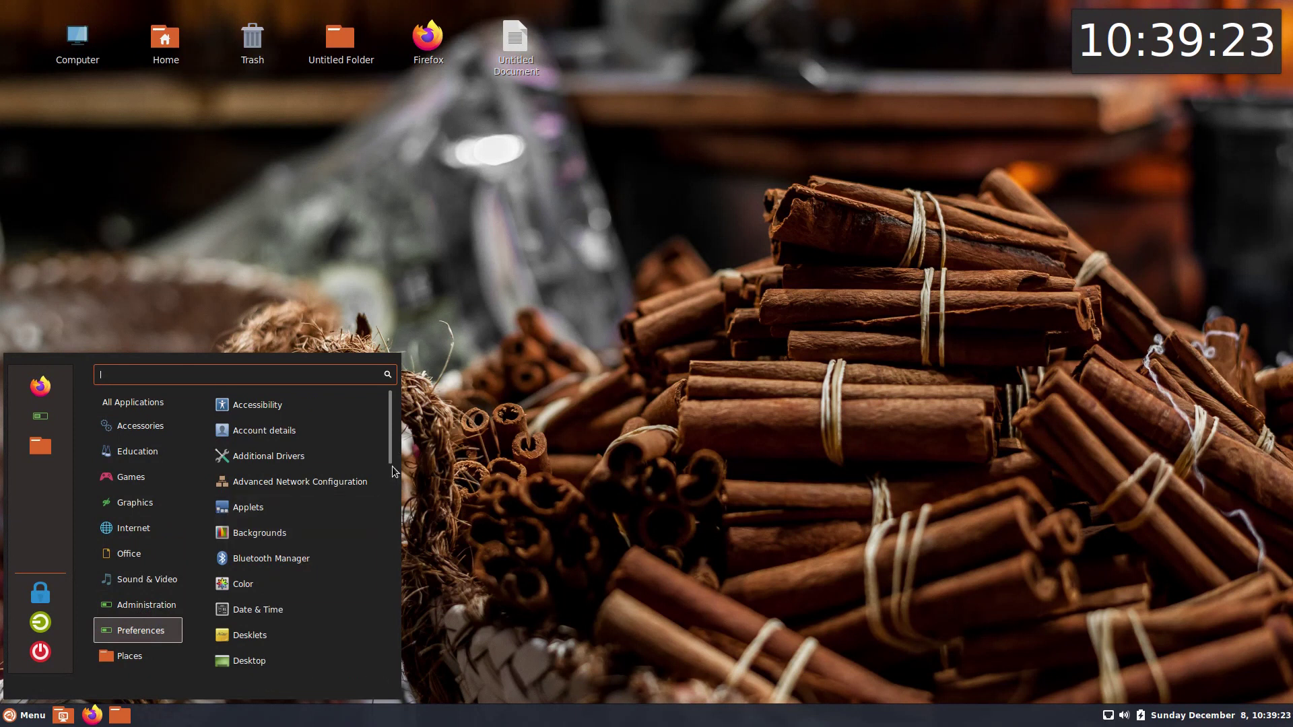
pyautogui.moveTo(393, 462); pyautogui.dragTo(411, 685)
pyautogui.write('syl')
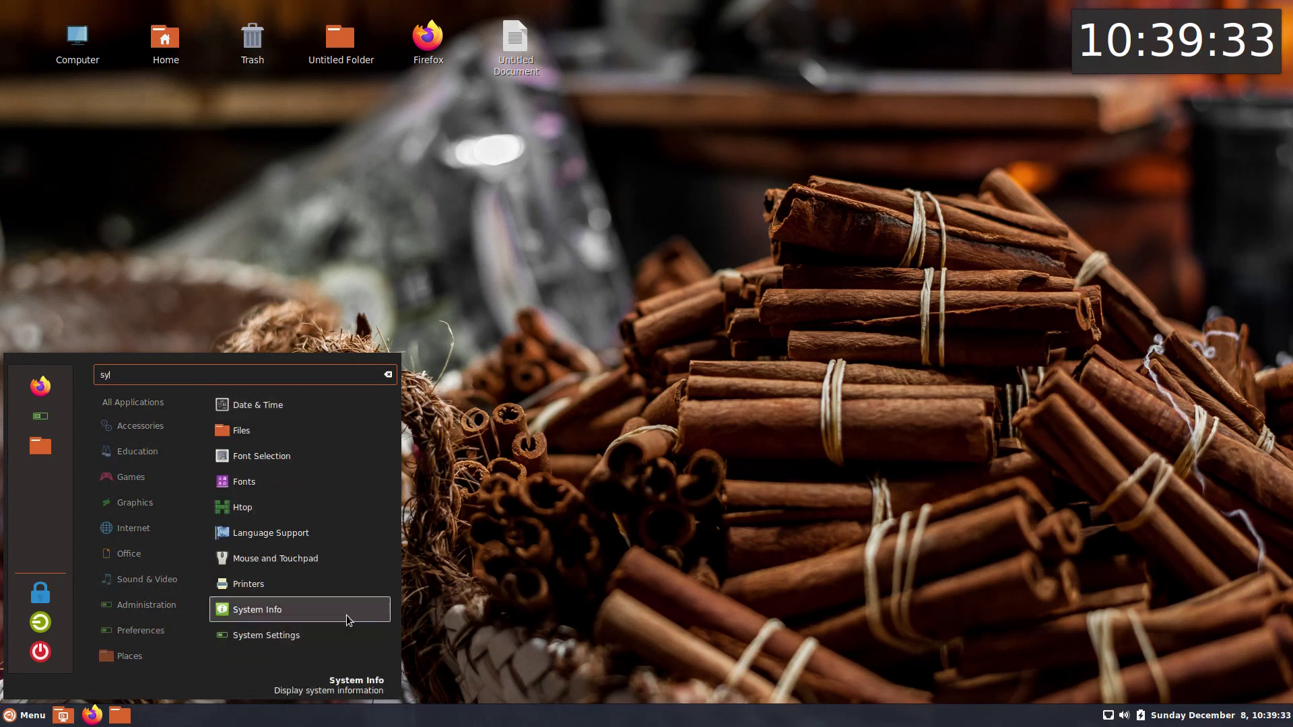
pyautogui.press('BackSpace')
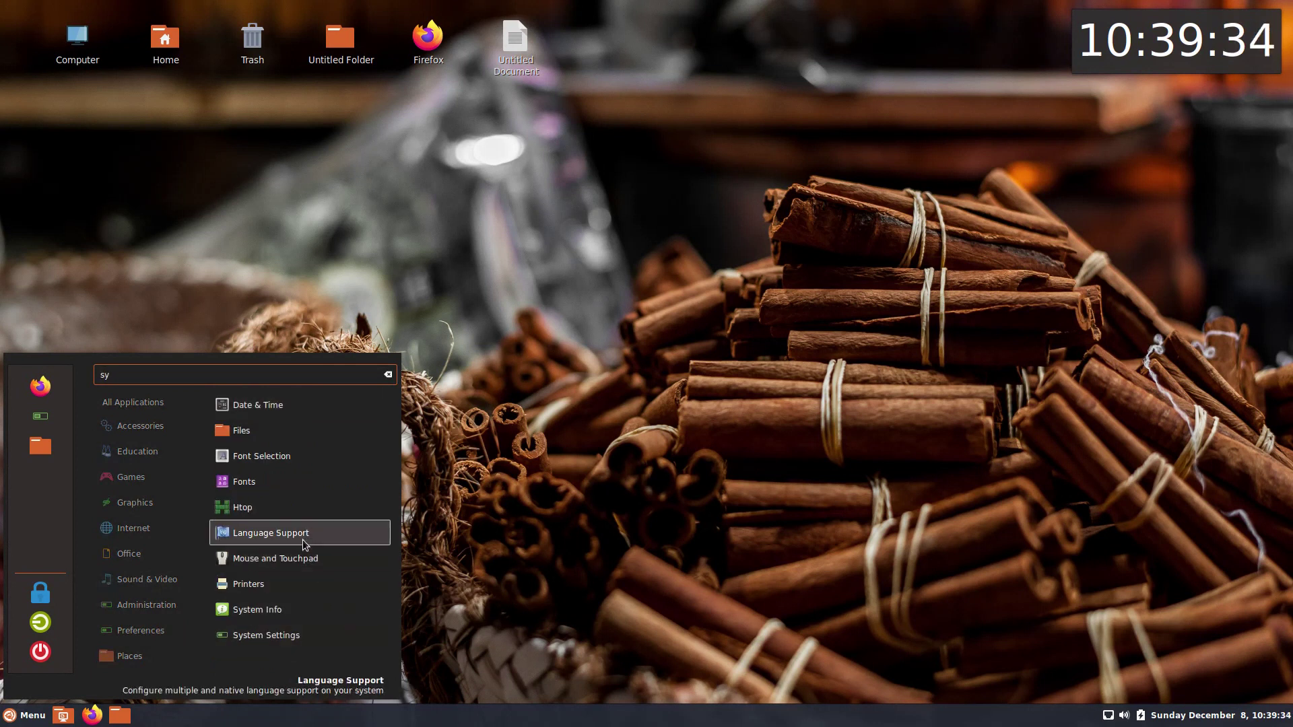
pyautogui.click(291, 515)
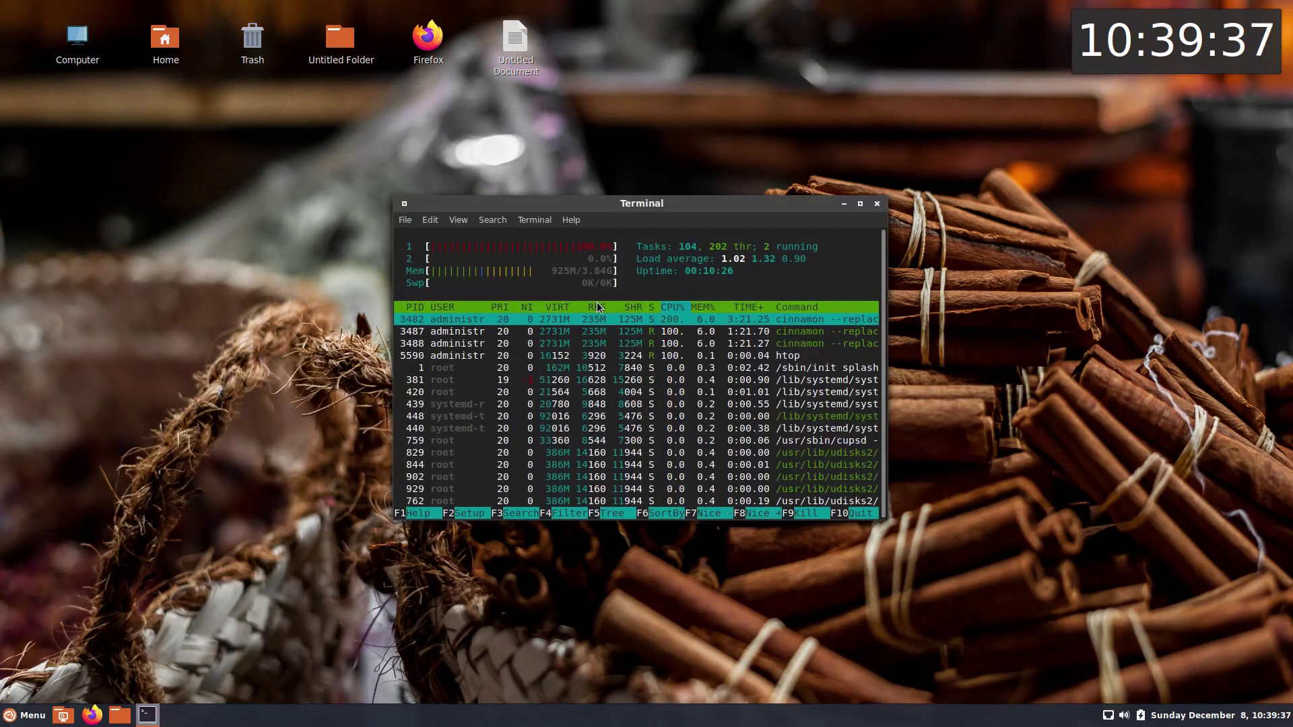
pyautogui.moveTo(571, 214); pyautogui.dragTo(1291, 26)
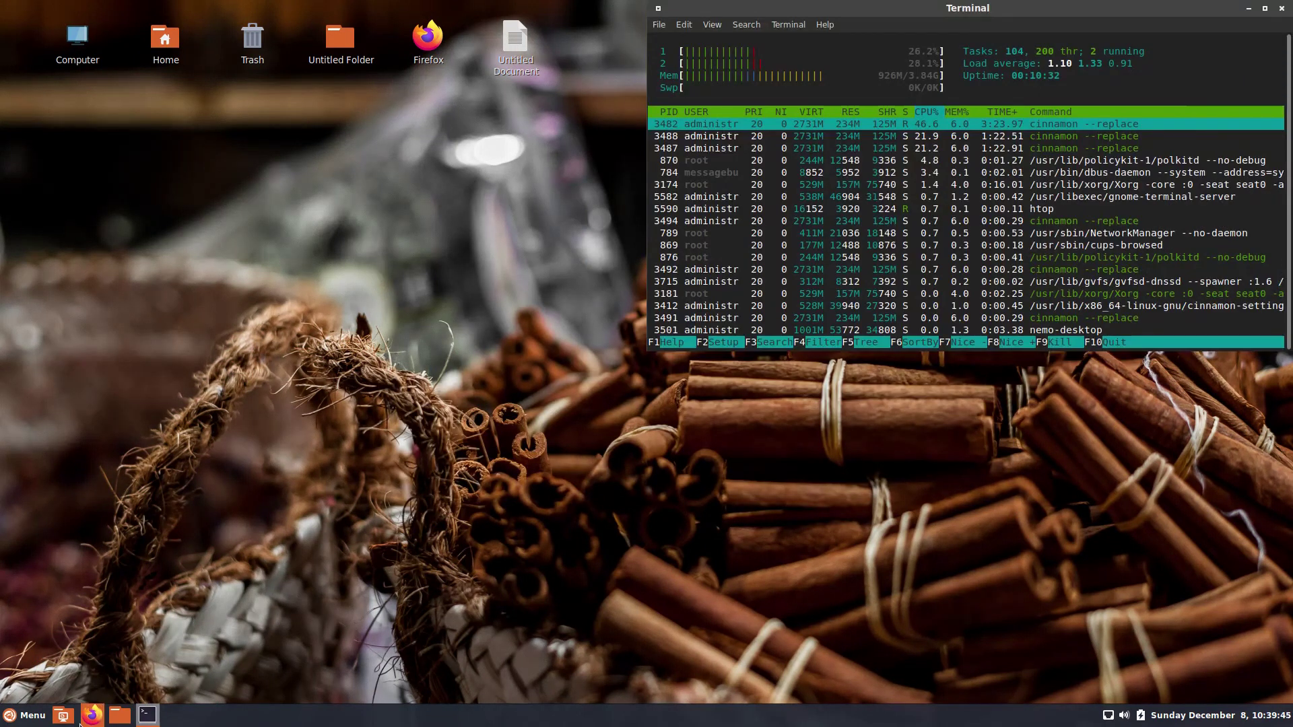
# Find the Software application by searching for "soft", launch it, and dismiss its welcome message.
pyautogui.click(32, 715)
pyautogui.write('soft')
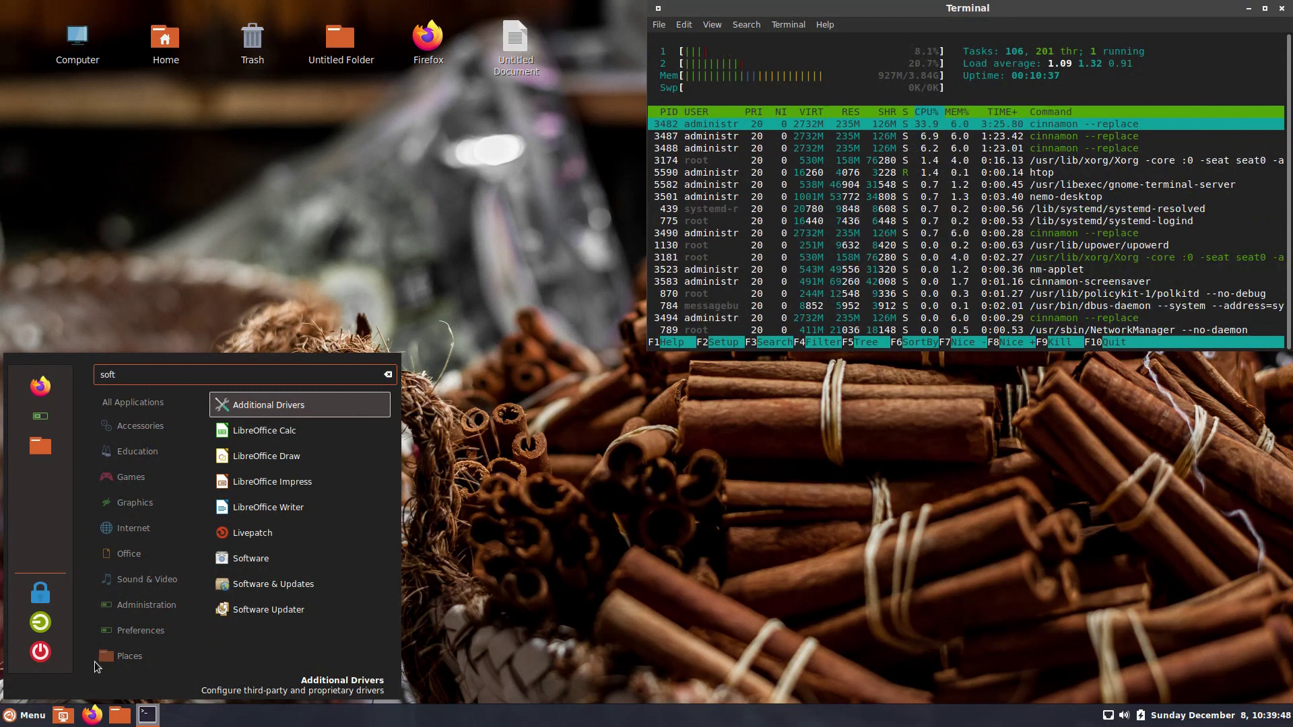
pyautogui.click(243, 551)
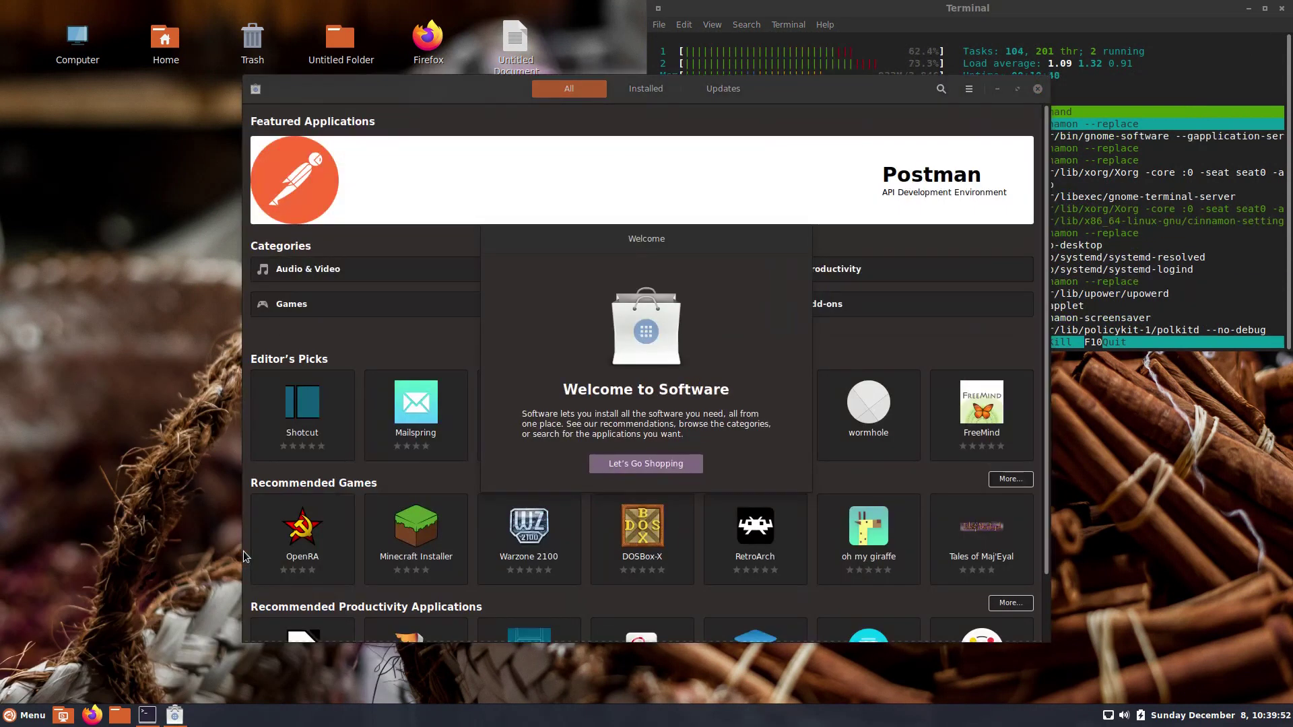
pyautogui.click(645, 463)
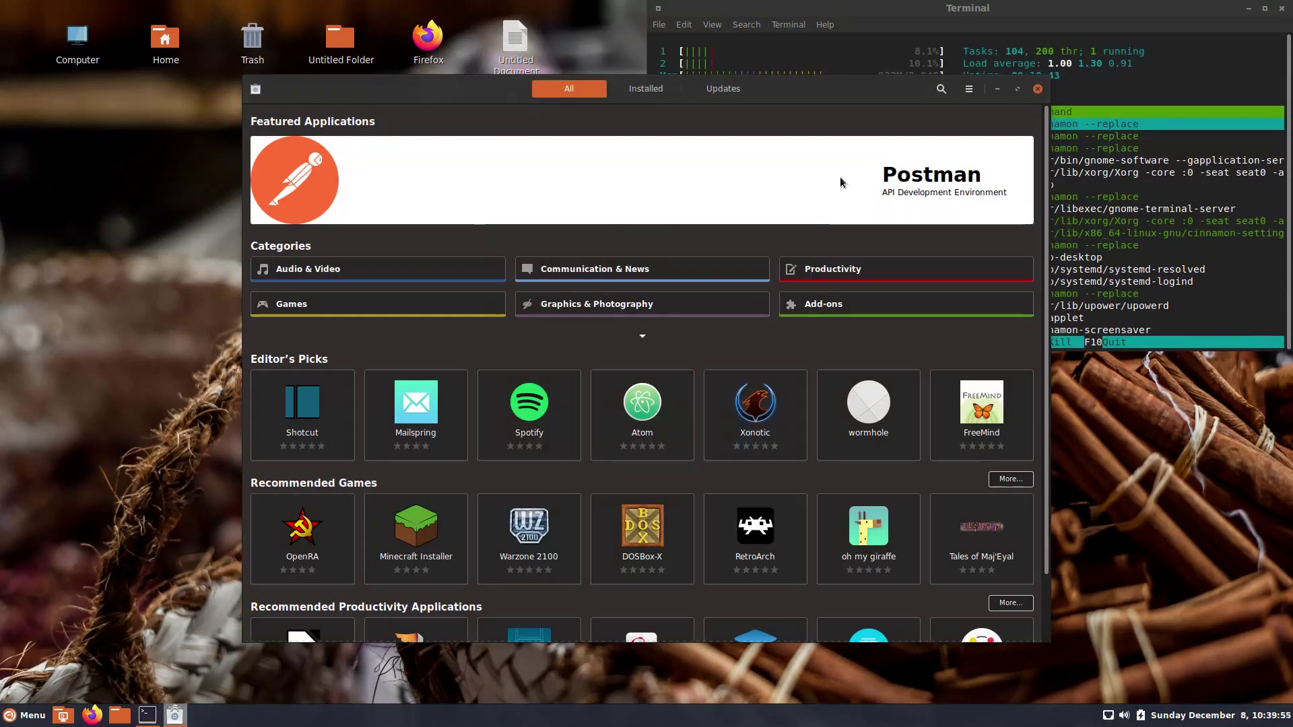
# Search Software for "kdenlive", read through its details page, and close Software.
pyautogui.click(941, 90)
pyautogui.write('kdenlive')
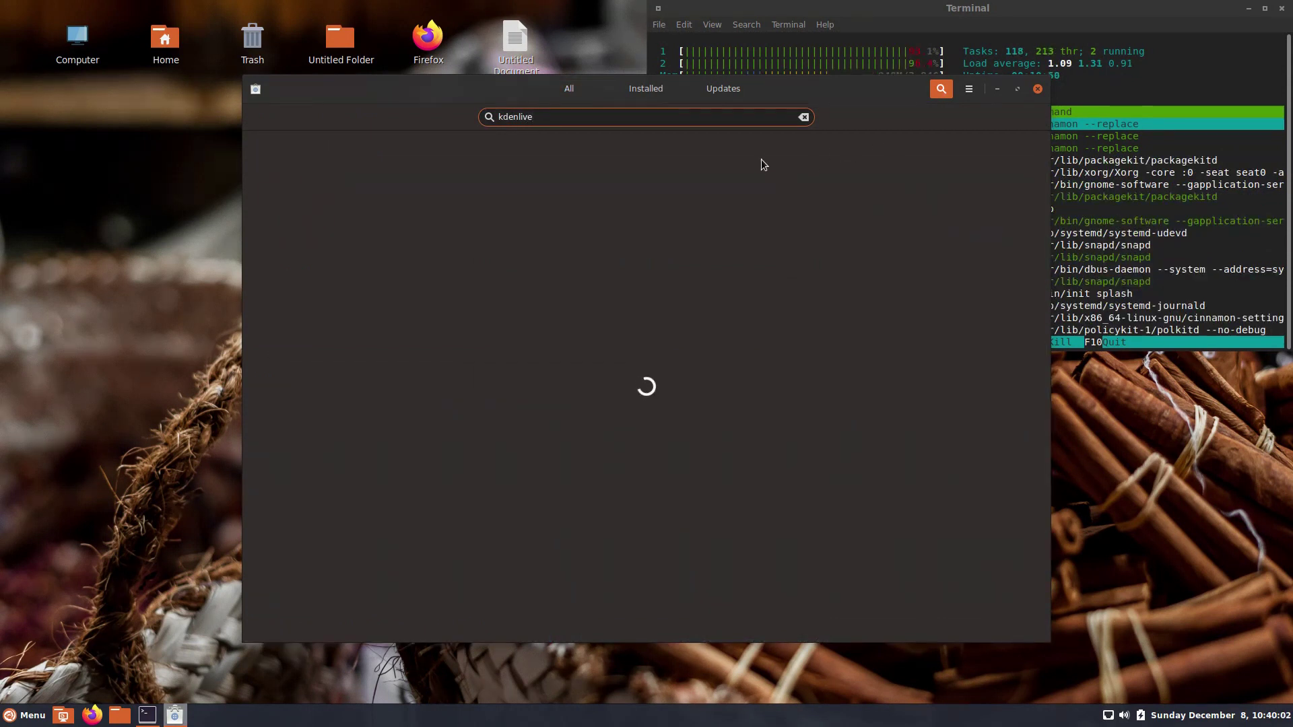
pyautogui.click(598, 165)
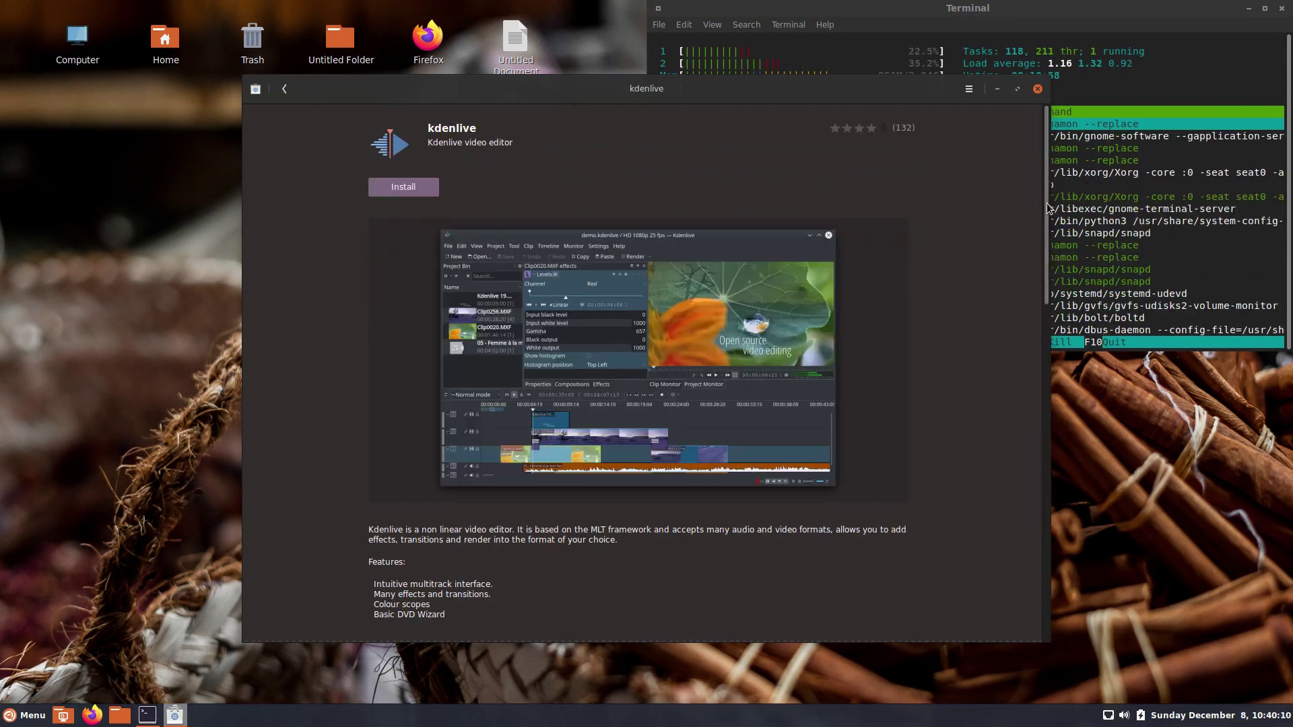
pyautogui.scroll(-5, 821, 393)
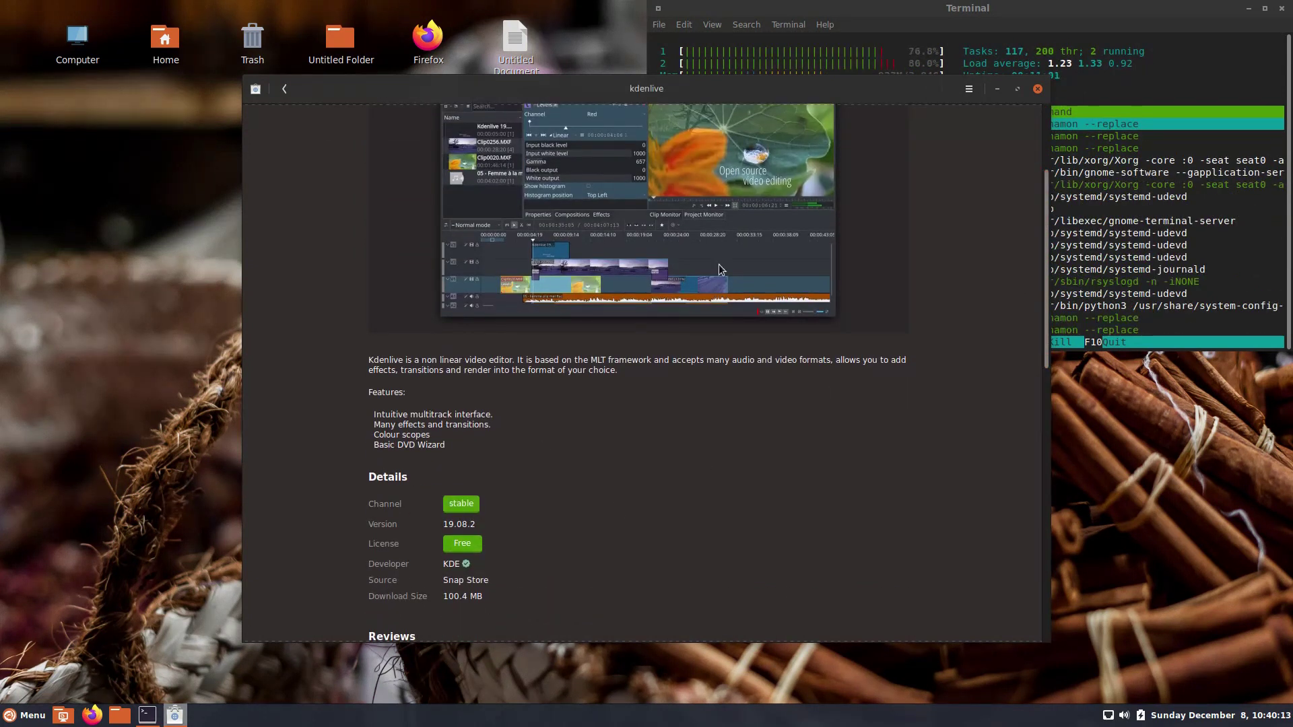
pyautogui.click(1037, 89)
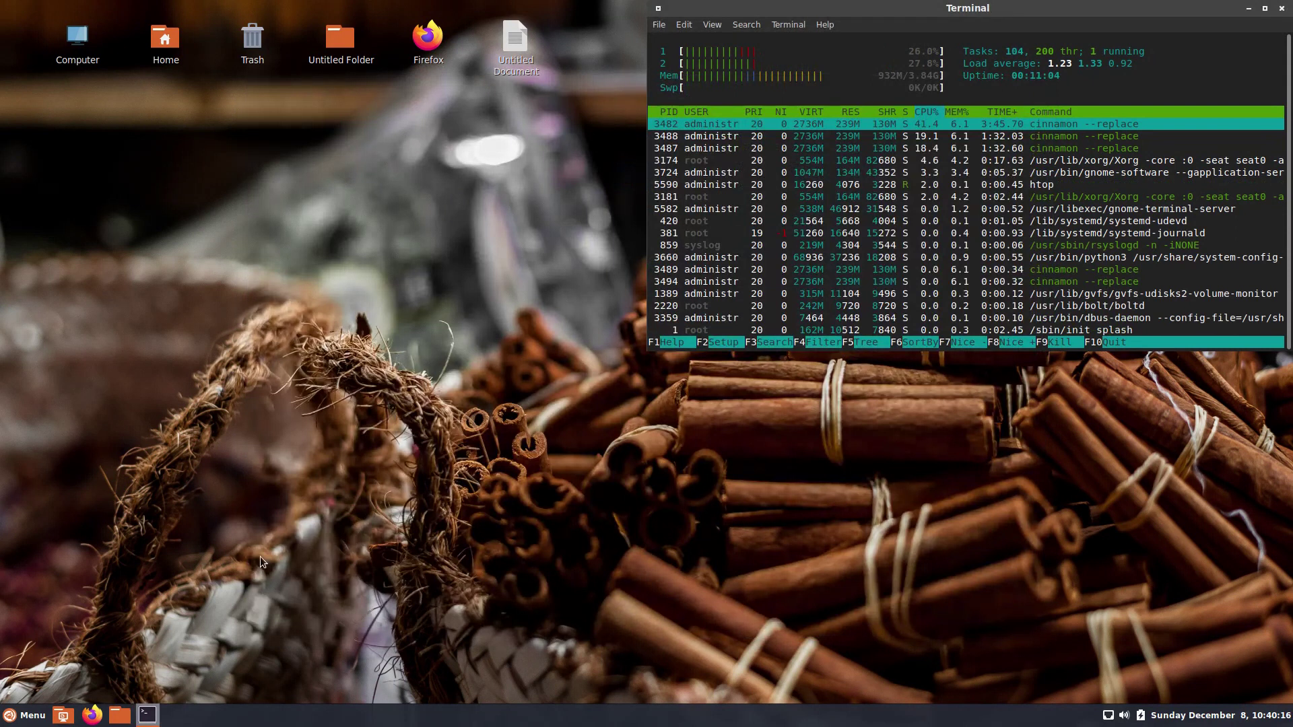
# Launch System Settings from the menu favorites and maximize its window.
pyautogui.click(30, 719)
pyautogui.click(53, 415)
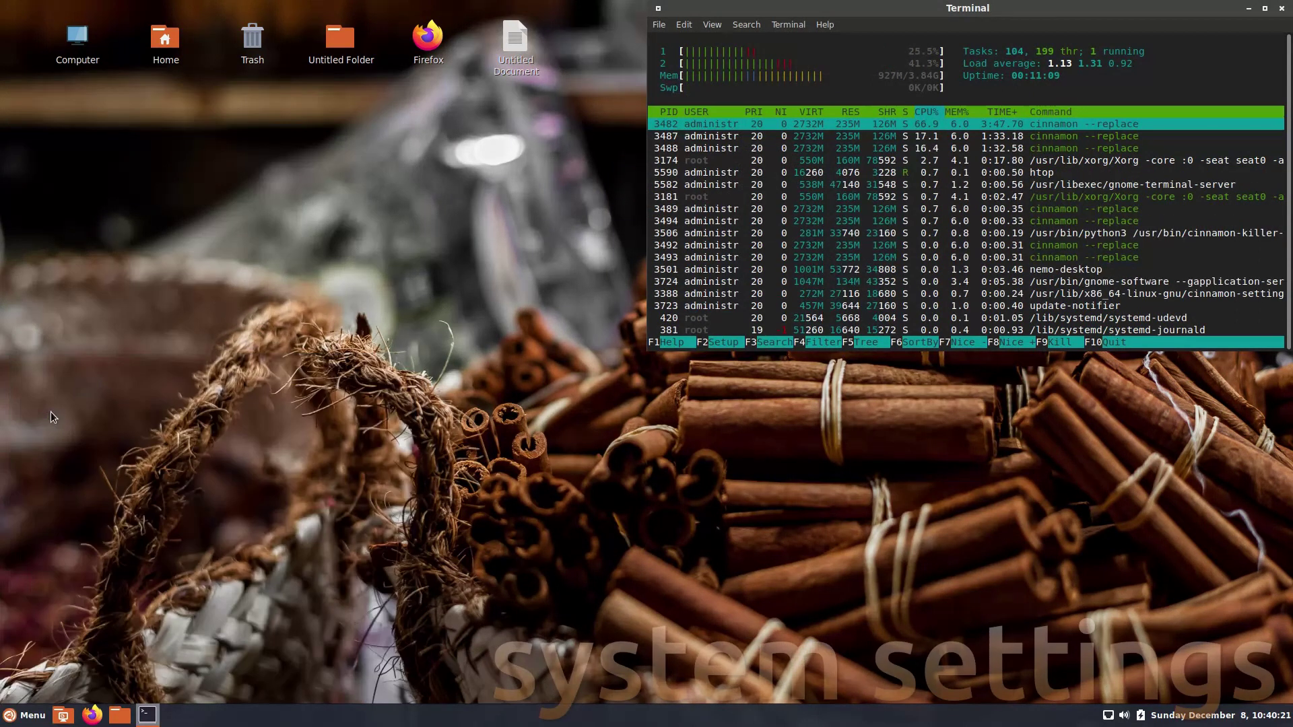
pyautogui.press('super+Up')
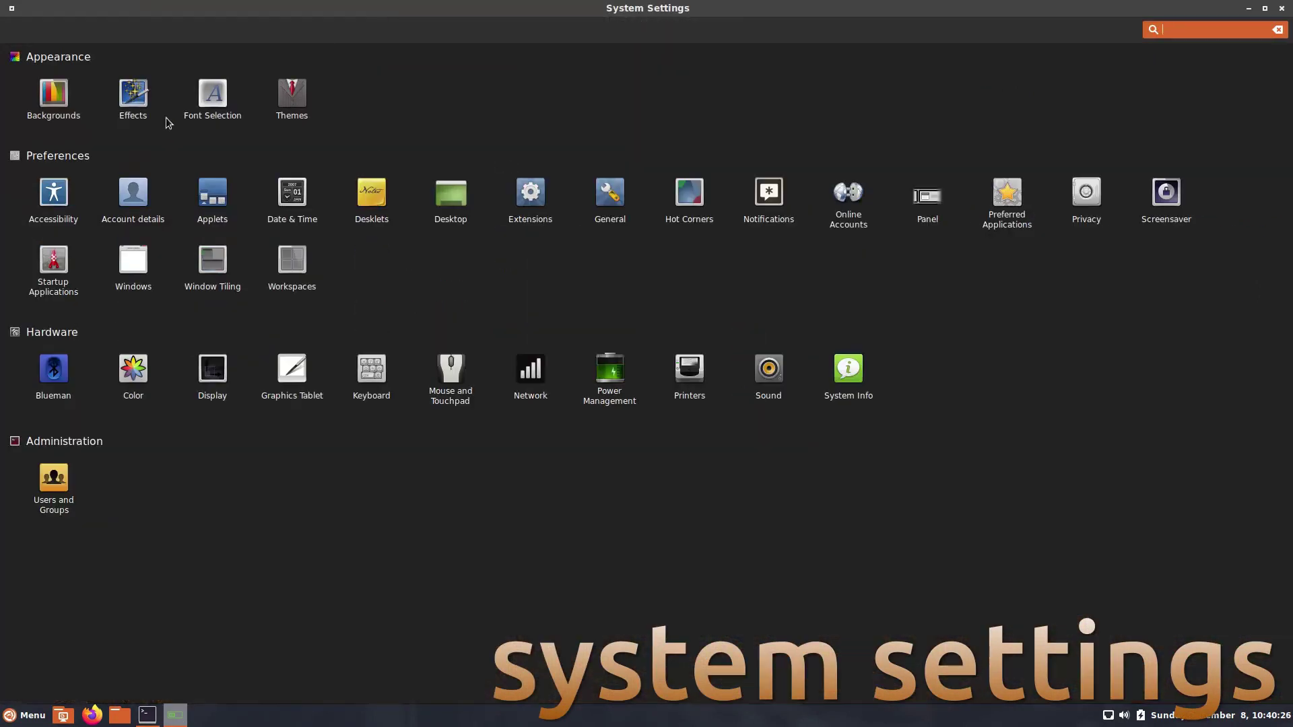
# Review the Backgrounds, Effects, and Font Selection settings, including the effects customization page, and return to the settings overview.
pyautogui.click(53, 103)
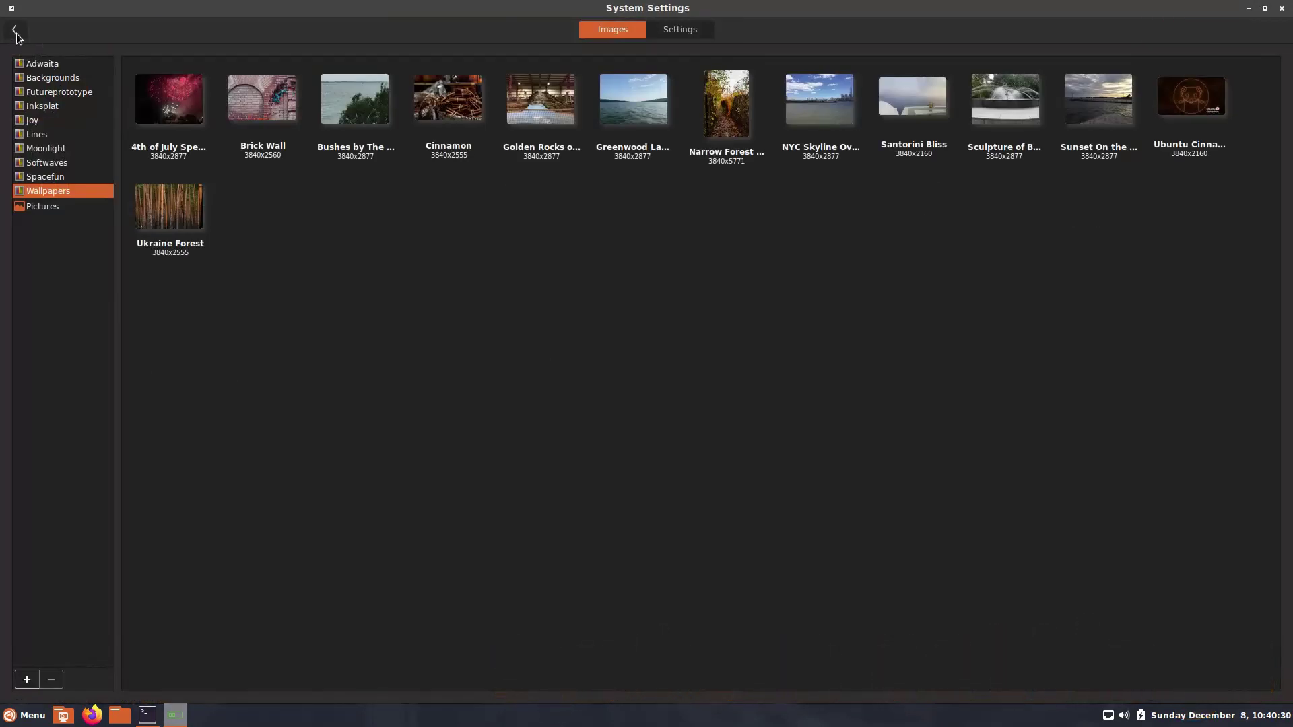
pyautogui.press('BackSpace')
pyautogui.click(132, 101)
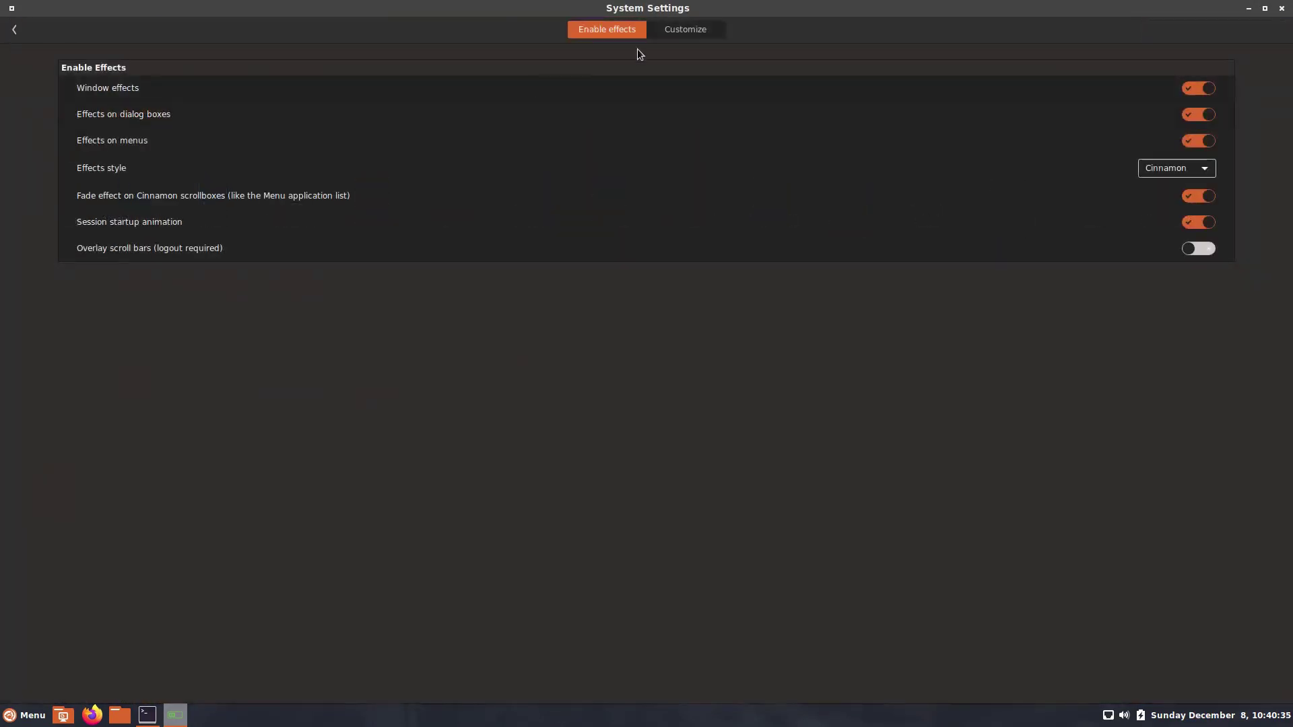
pyautogui.click(685, 29)
pyautogui.click(16, 32)
pyautogui.click(211, 98)
pyautogui.press('BackSpace')
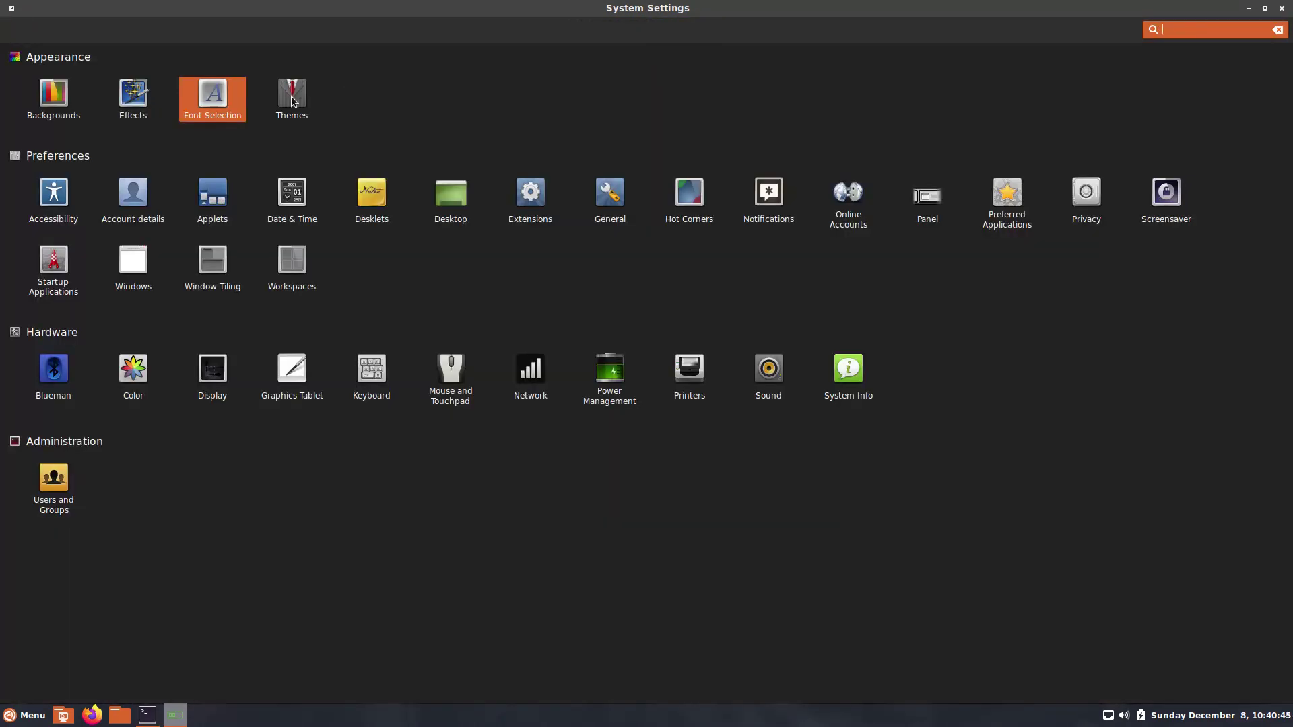
# Update the cache of available themes and review the miscellaneous theme options.
pyautogui.click(290, 100)
pyautogui.click(644, 37)
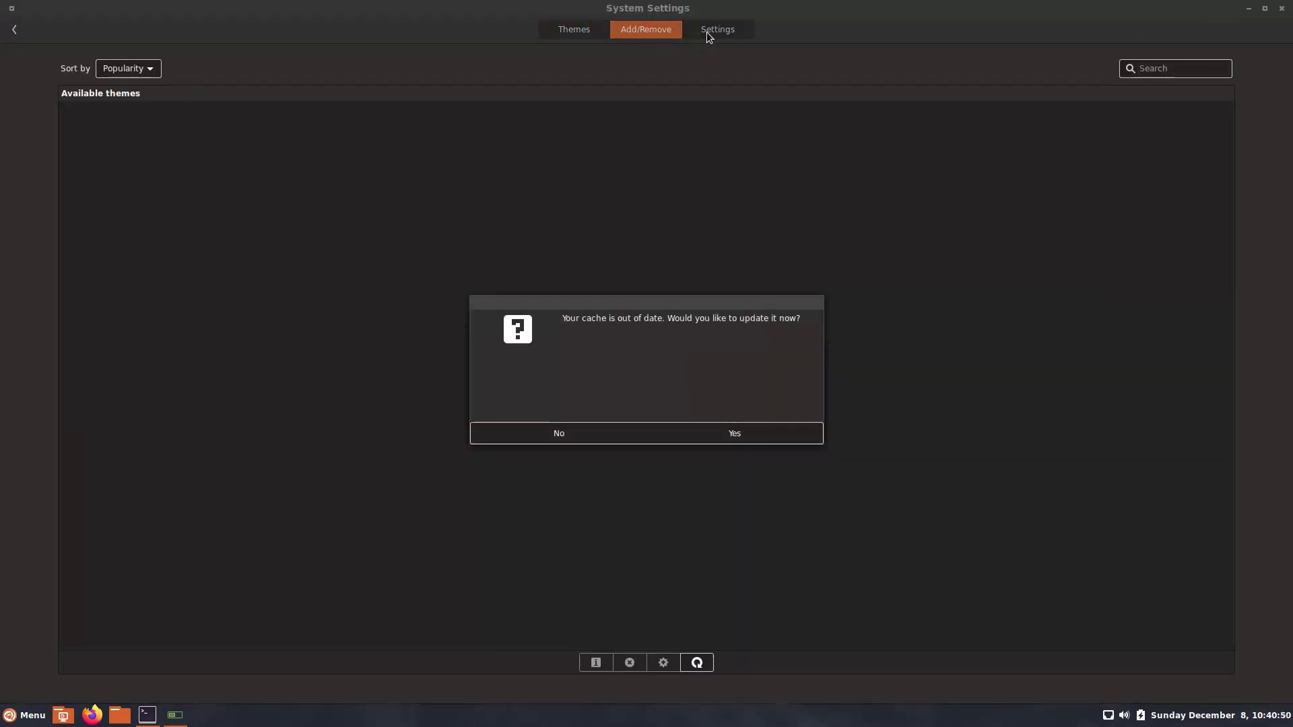
pyautogui.click(736, 436)
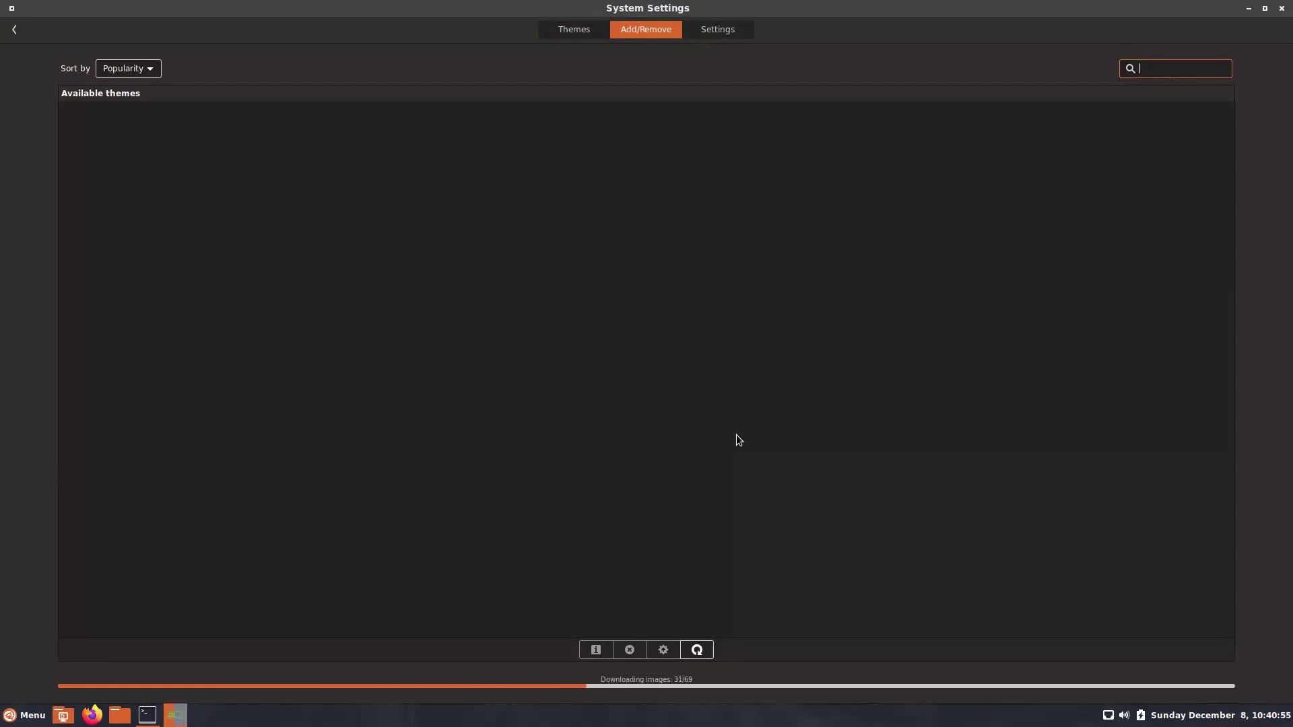
pyautogui.click(702, 34)
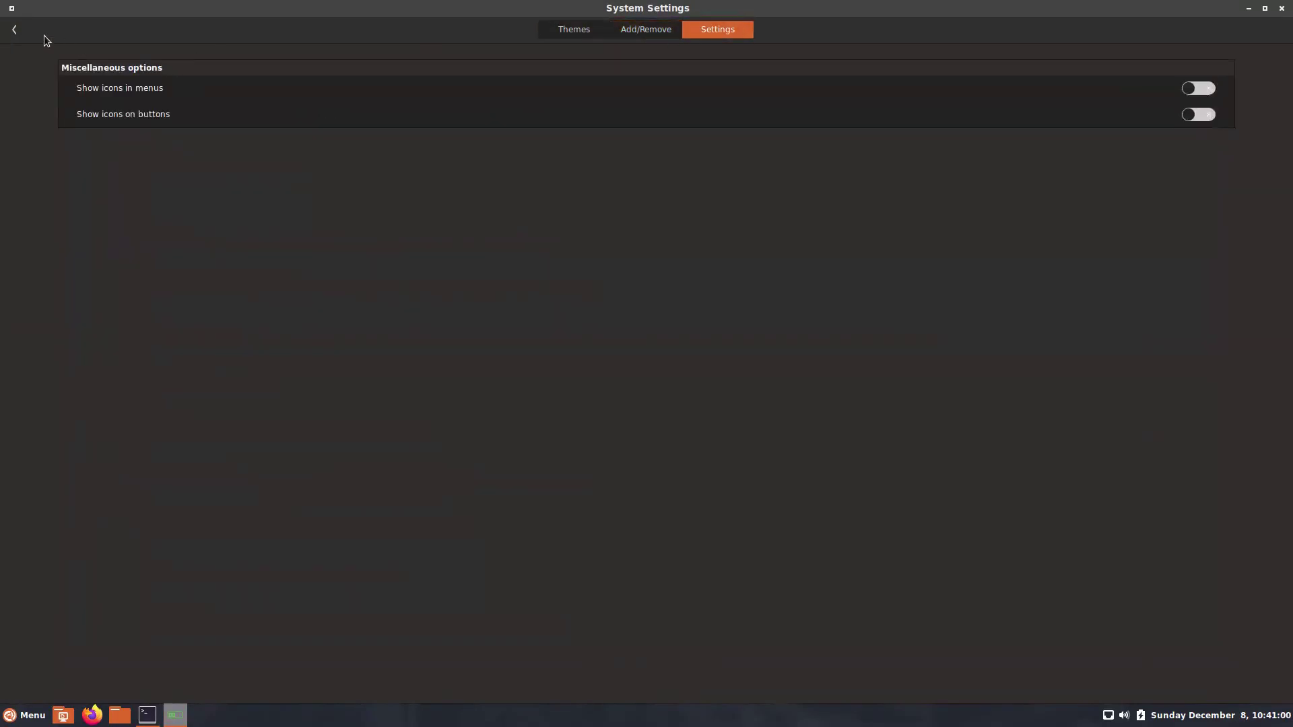
pyautogui.click(16, 30)
# Review the visual, keyboard, typing assistance, and mouse options of the Accessibility settings.
pyautogui.click(68, 195)
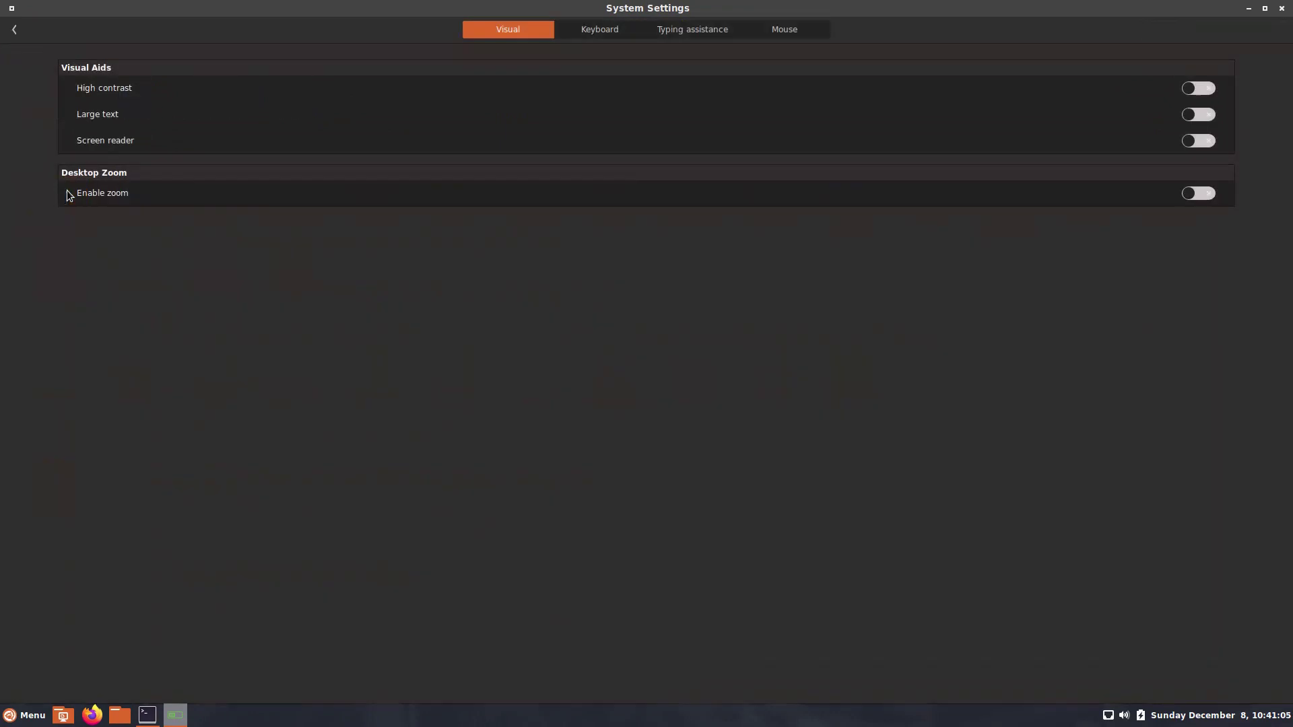
pyautogui.click(618, 31)
pyautogui.click(685, 31)
pyautogui.click(782, 32)
pyautogui.click(14, 30)
# Review the Account details settings and the installed and downloadable applets.
pyautogui.click(133, 197)
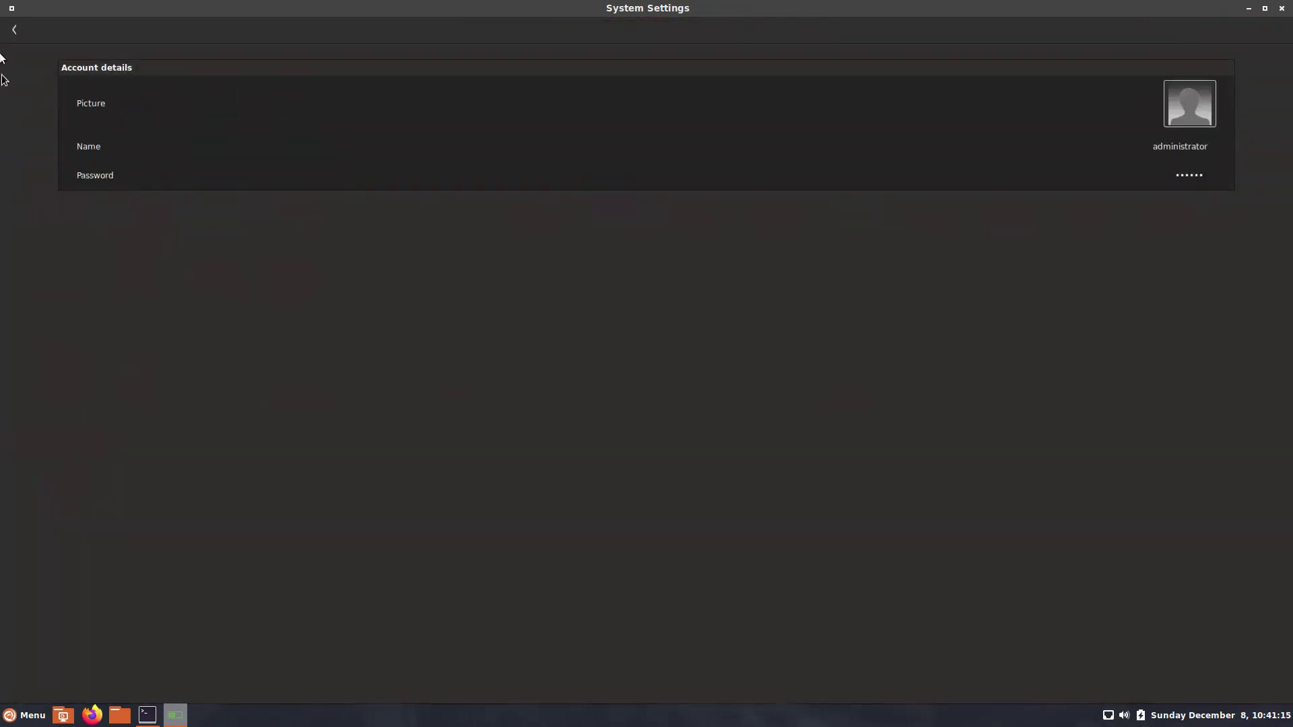
pyautogui.click(14, 29)
pyautogui.click(213, 200)
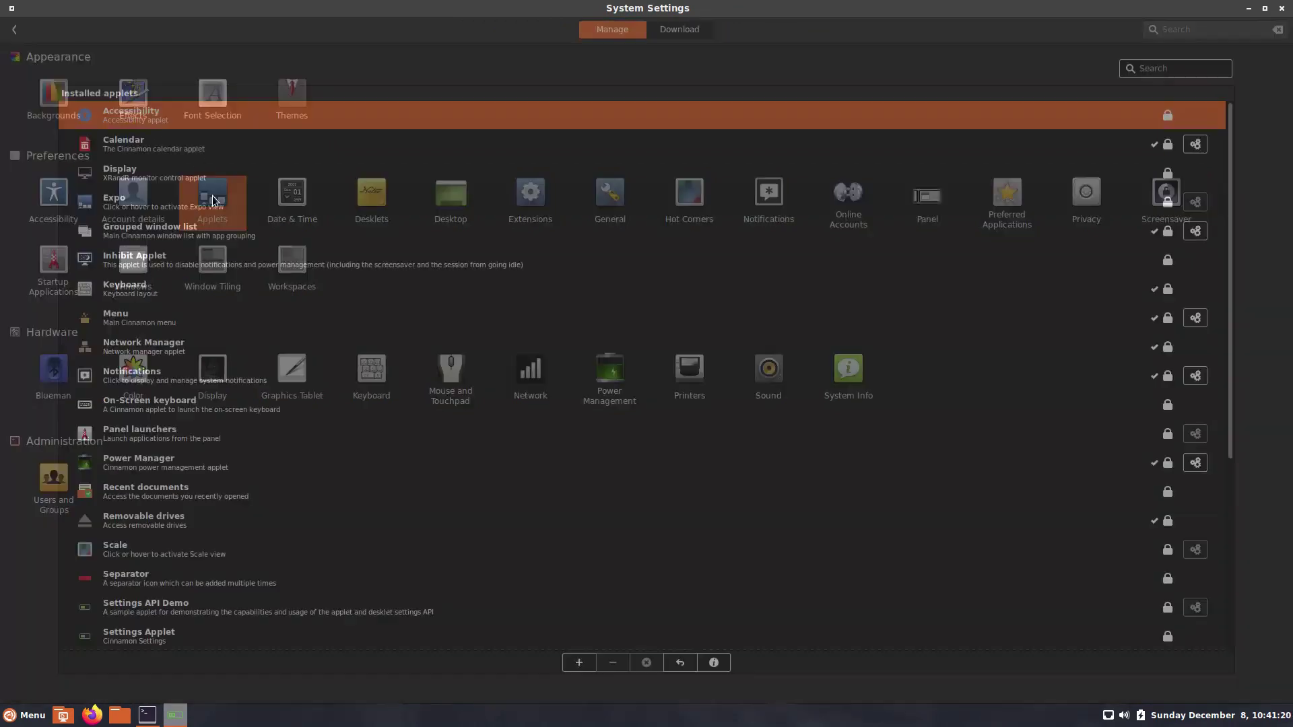
pyautogui.click(675, 31)
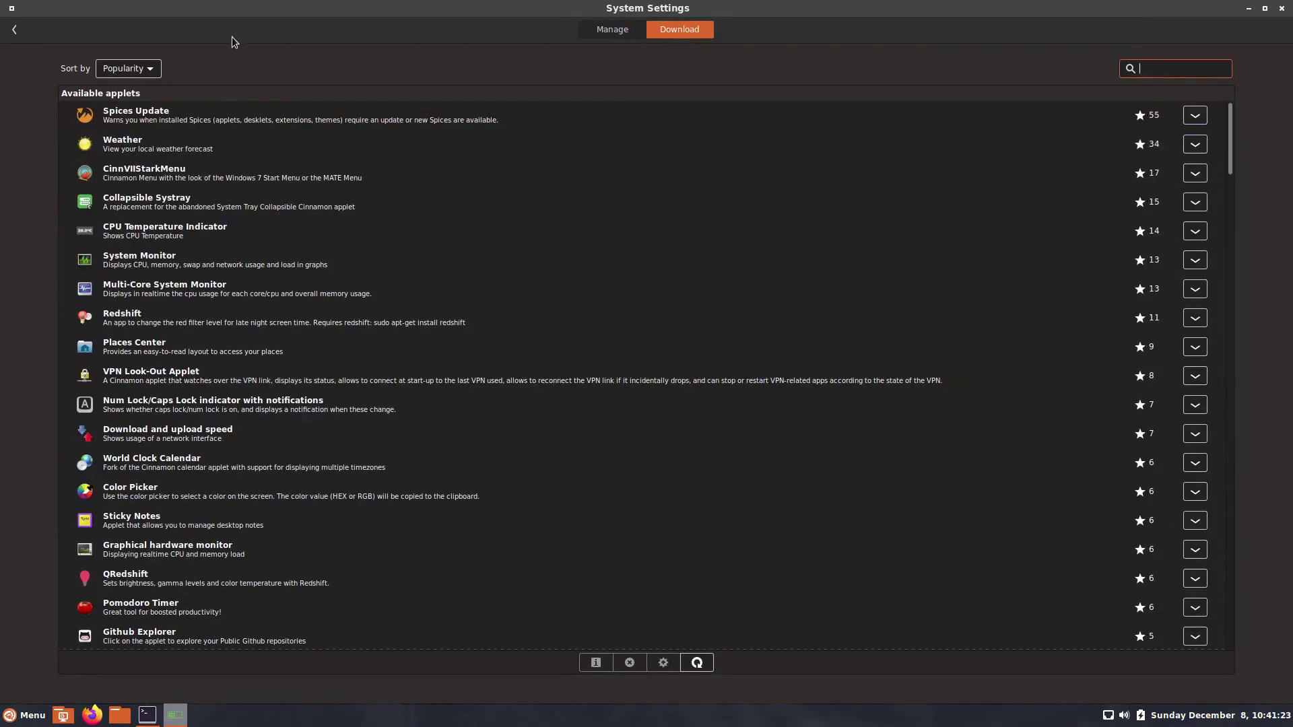
pyautogui.click(15, 30)
# Review the Date & Time, Desklets, and Desktop settings, returning to the settings overview.
pyautogui.click(292, 195)
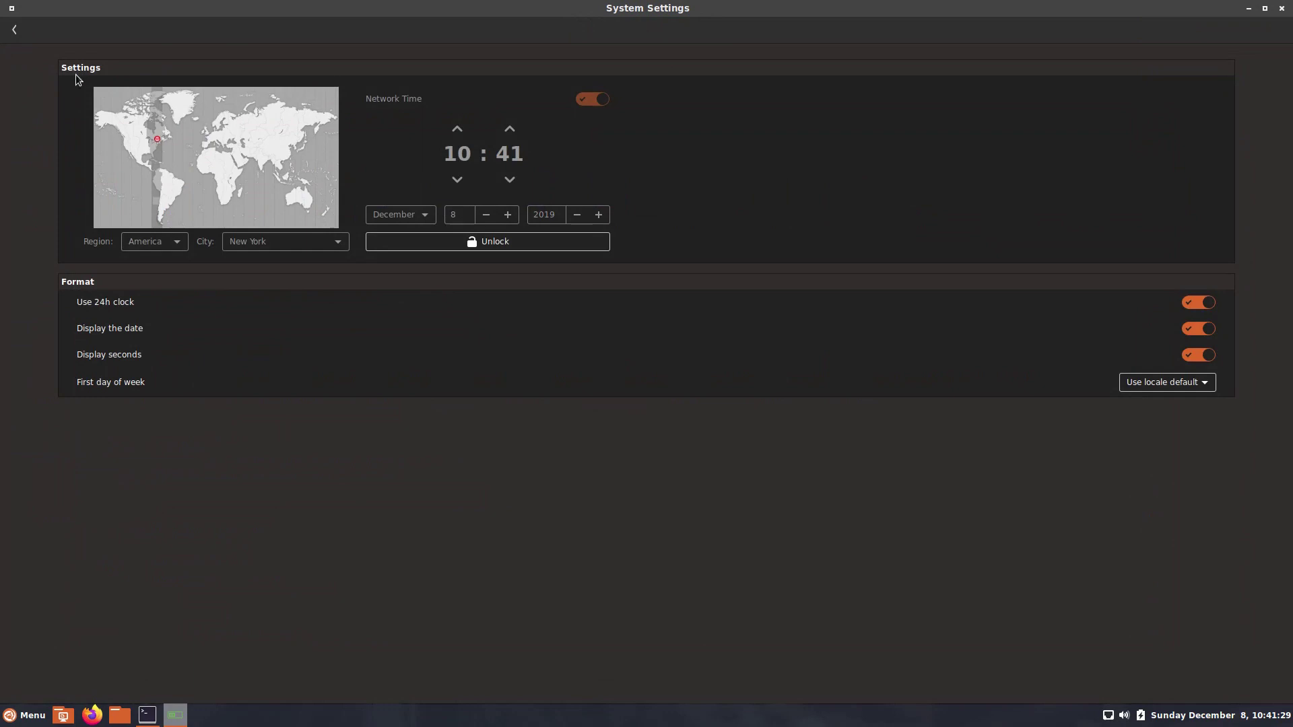
pyautogui.click(16, 30)
pyautogui.click(369, 195)
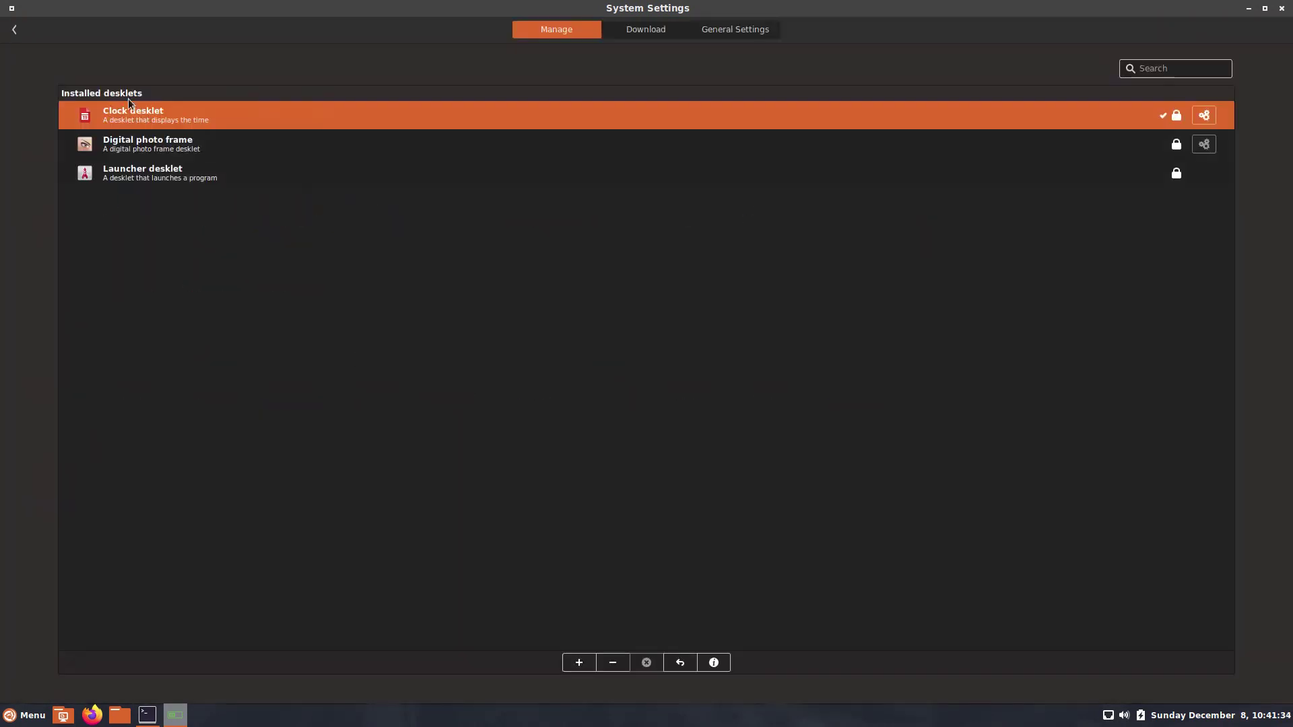
pyautogui.click(16, 30)
pyautogui.click(467, 205)
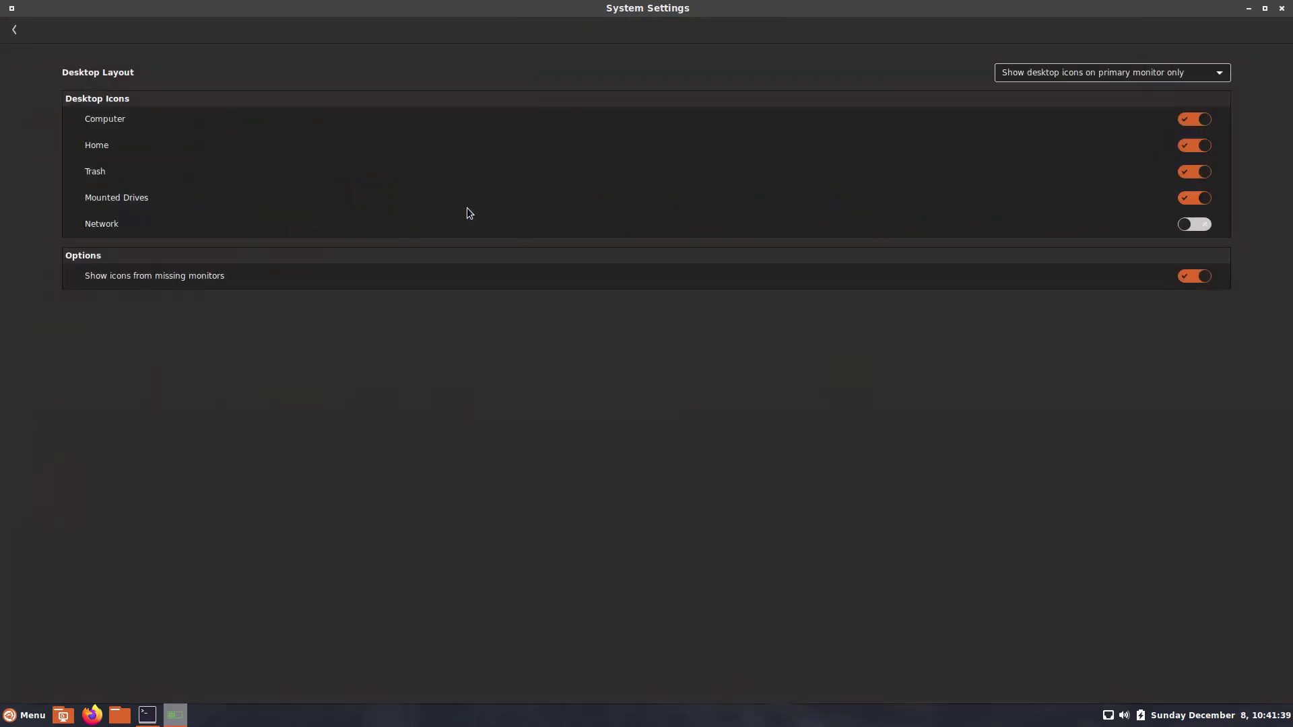
pyautogui.press('BackSpace')
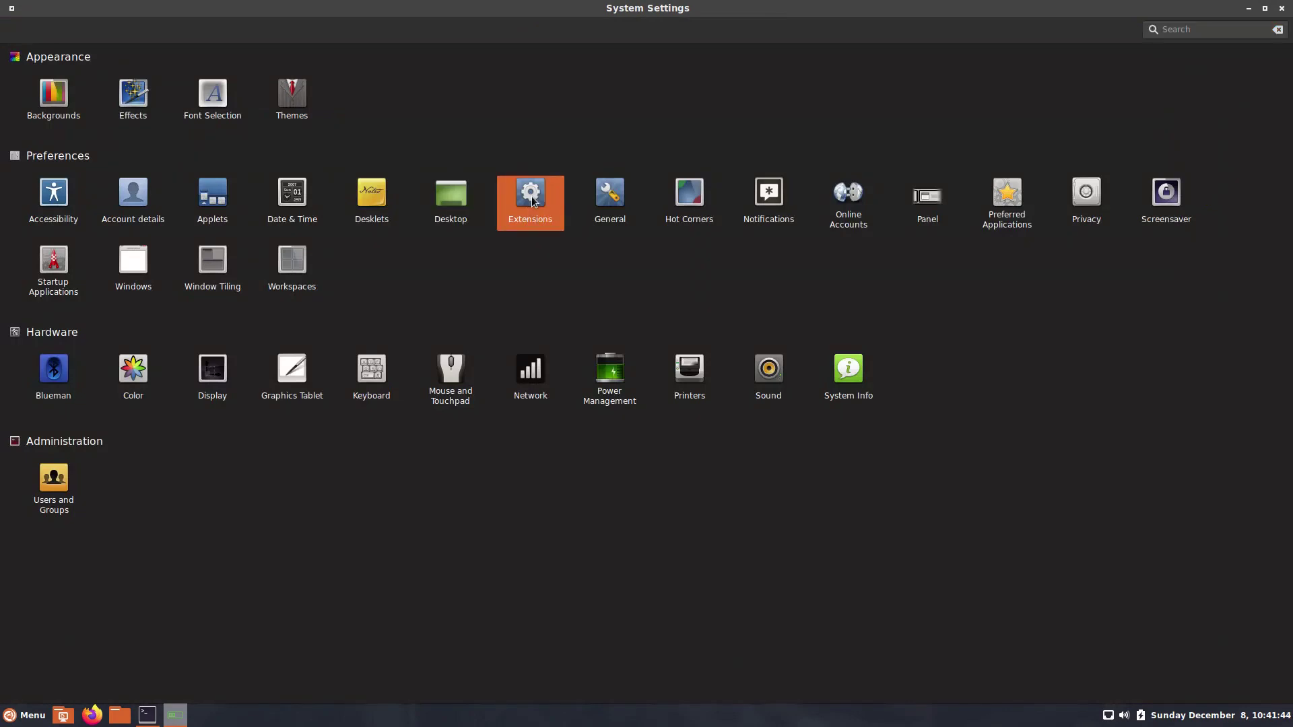
# Update the cache of downloadable extensions, and review the General settings.
pyautogui.click(531, 201)
pyautogui.click(670, 34)
pyautogui.click(745, 431)
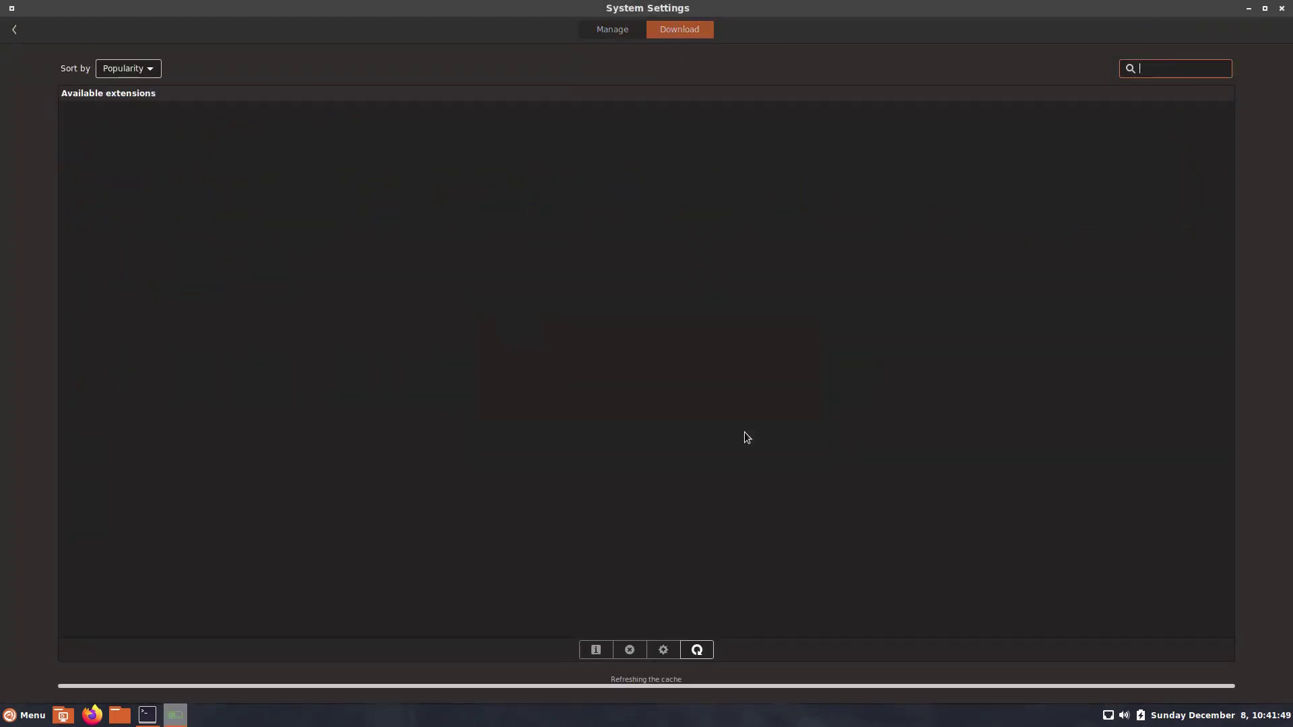
pyautogui.click(15, 31)
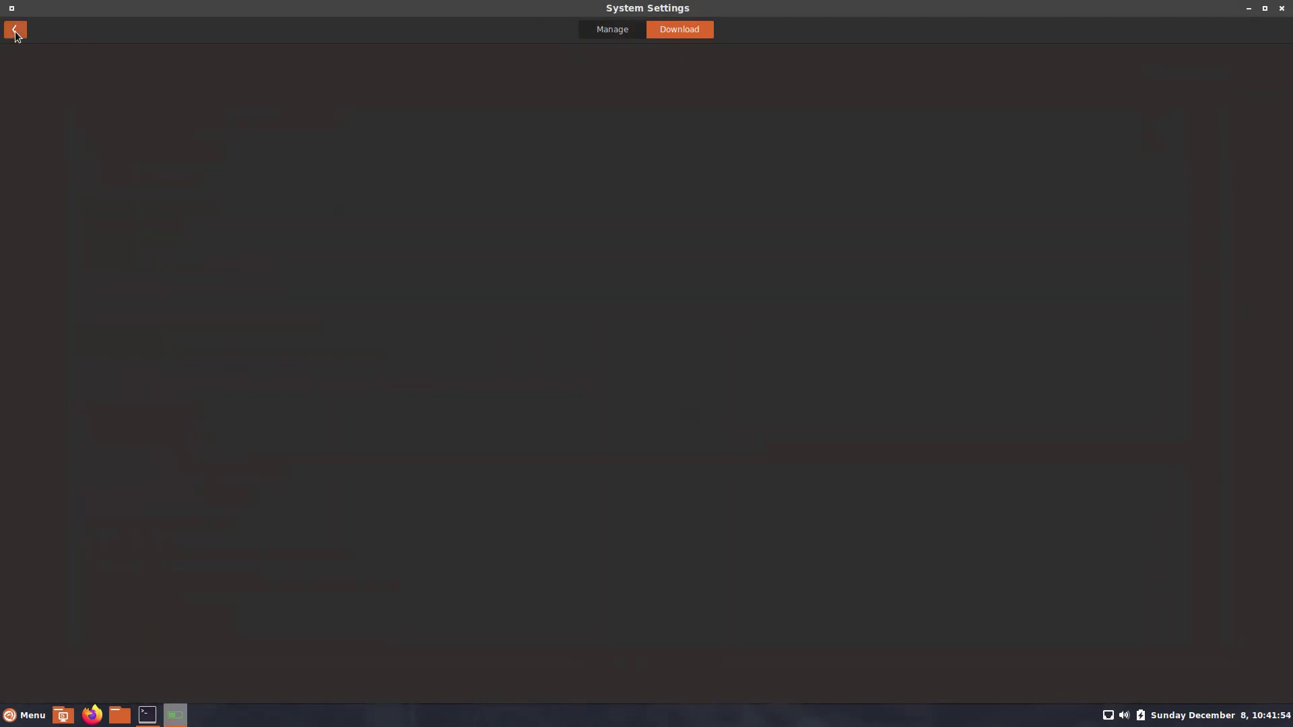
pyautogui.click(604, 205)
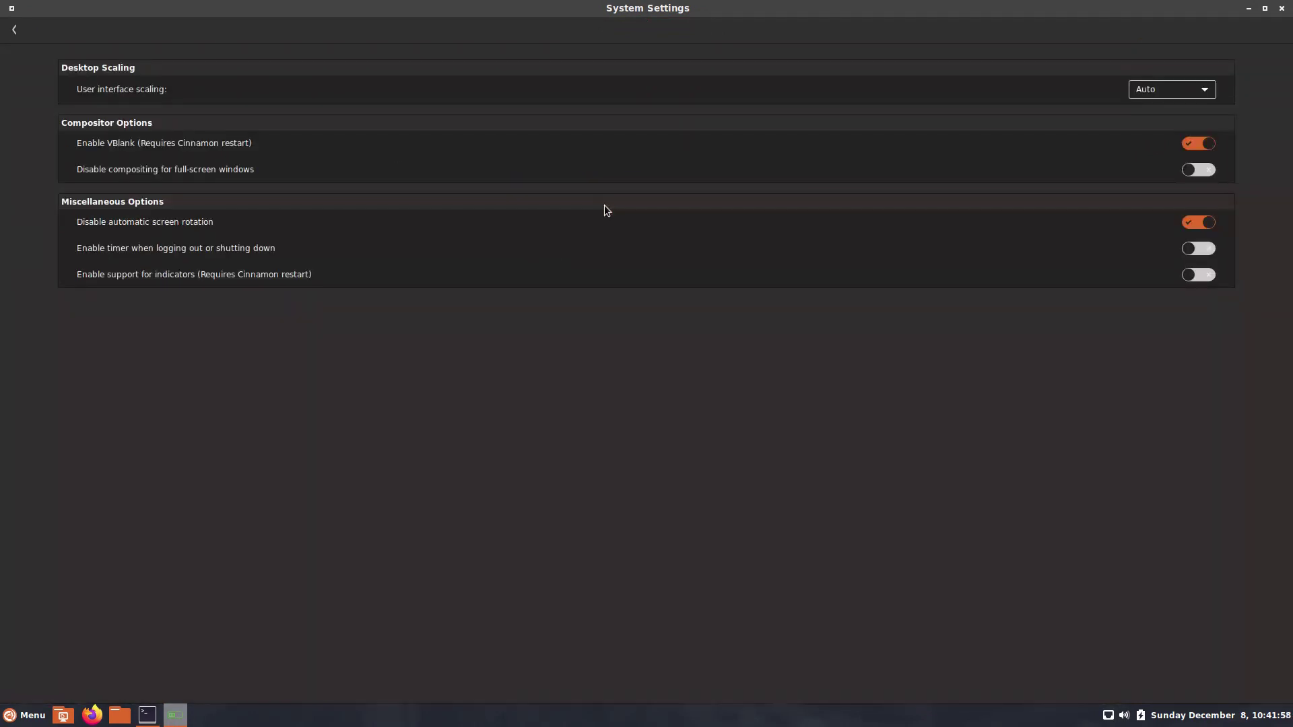
pyautogui.click(14, 31)
# Enable the upper-left hot corner in the Hot Corners settings.
pyautogui.click(690, 209)
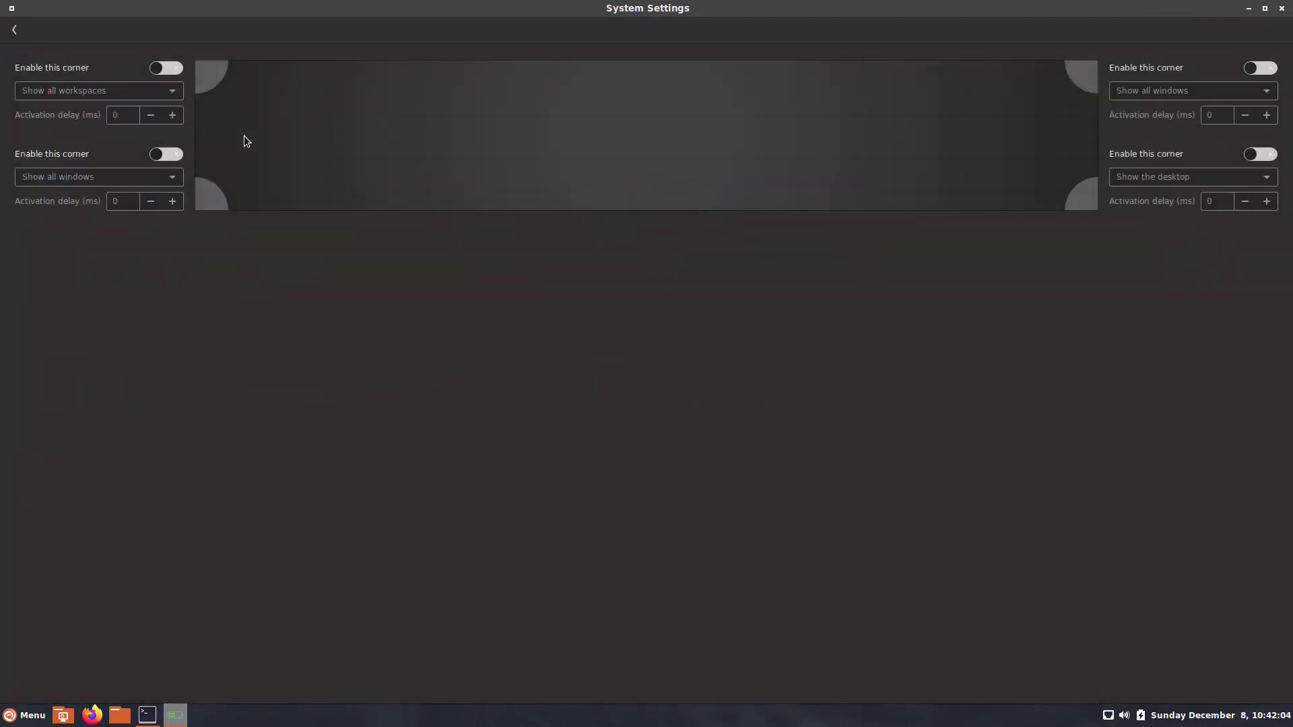
pyautogui.click(167, 68)
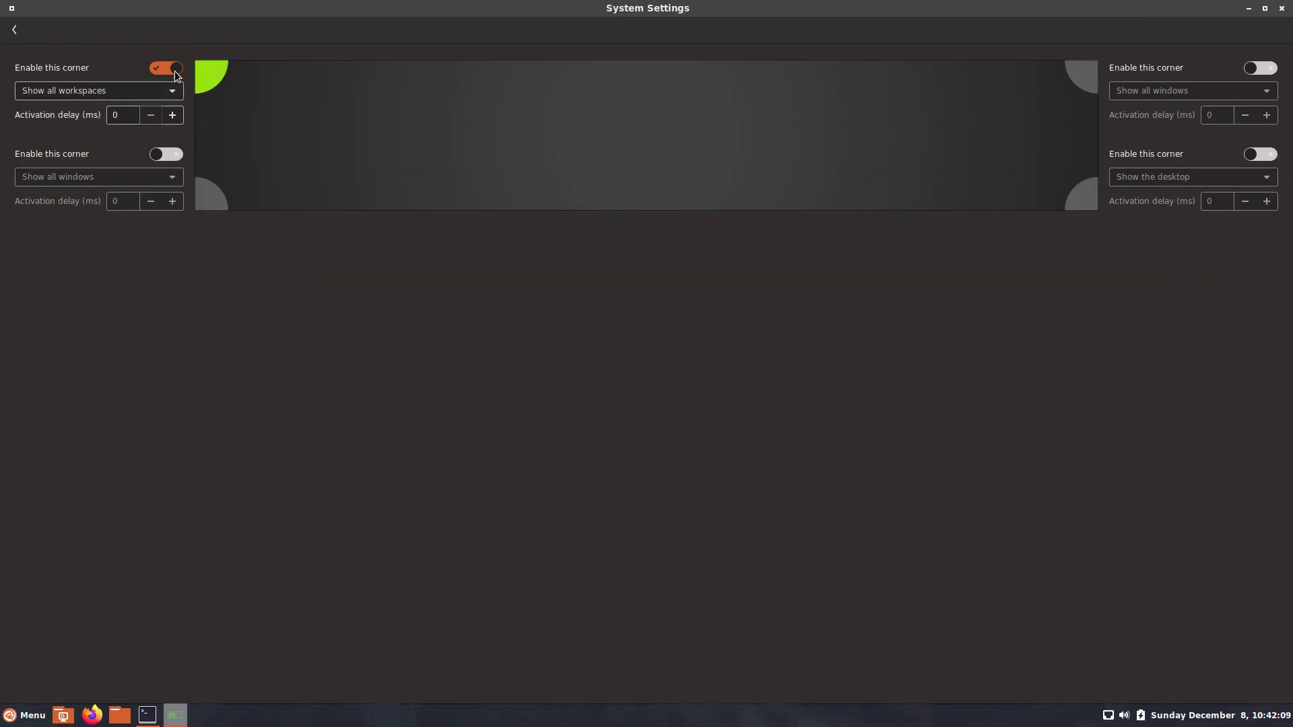
# Check the action choices for the upper-left hot corner and disable that corner.
pyautogui.click(174, 91)
pyautogui.click(173, 91)
pyautogui.click(167, 68)
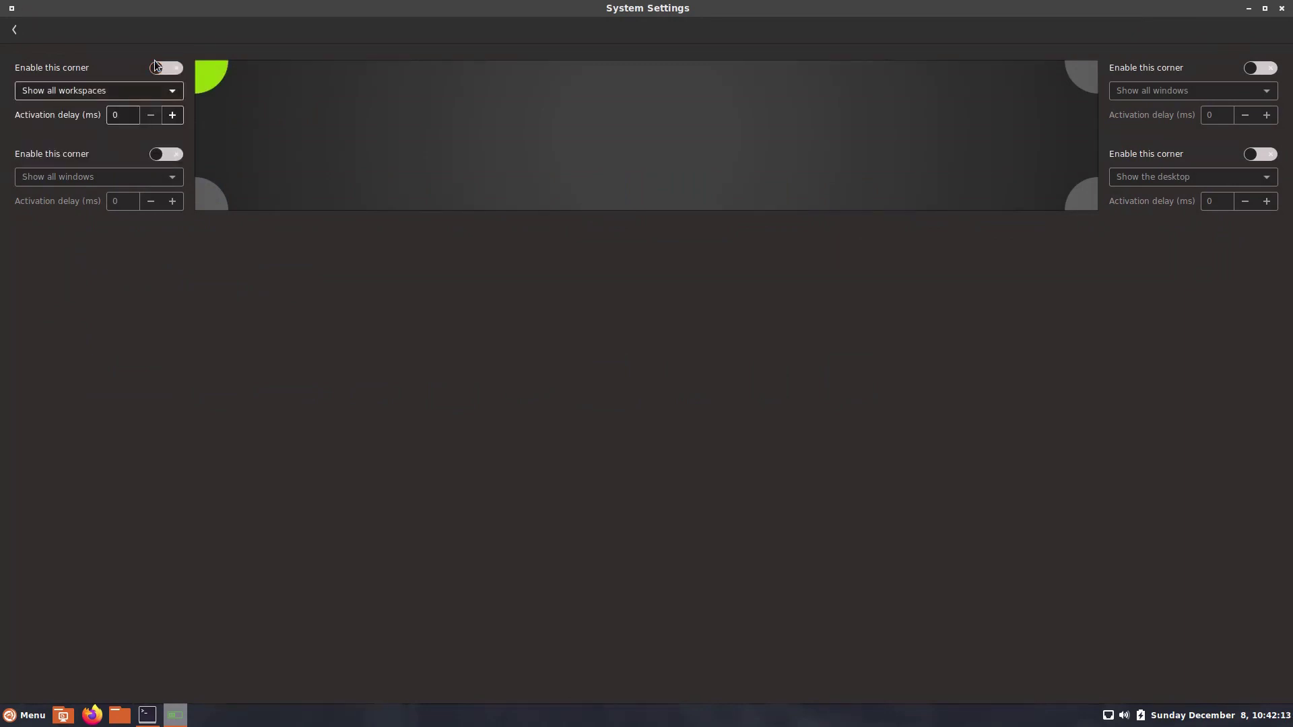
pyautogui.click(14, 30)
# Review the Notifications settings and the full list of providers in Online Accounts.
pyautogui.click(774, 202)
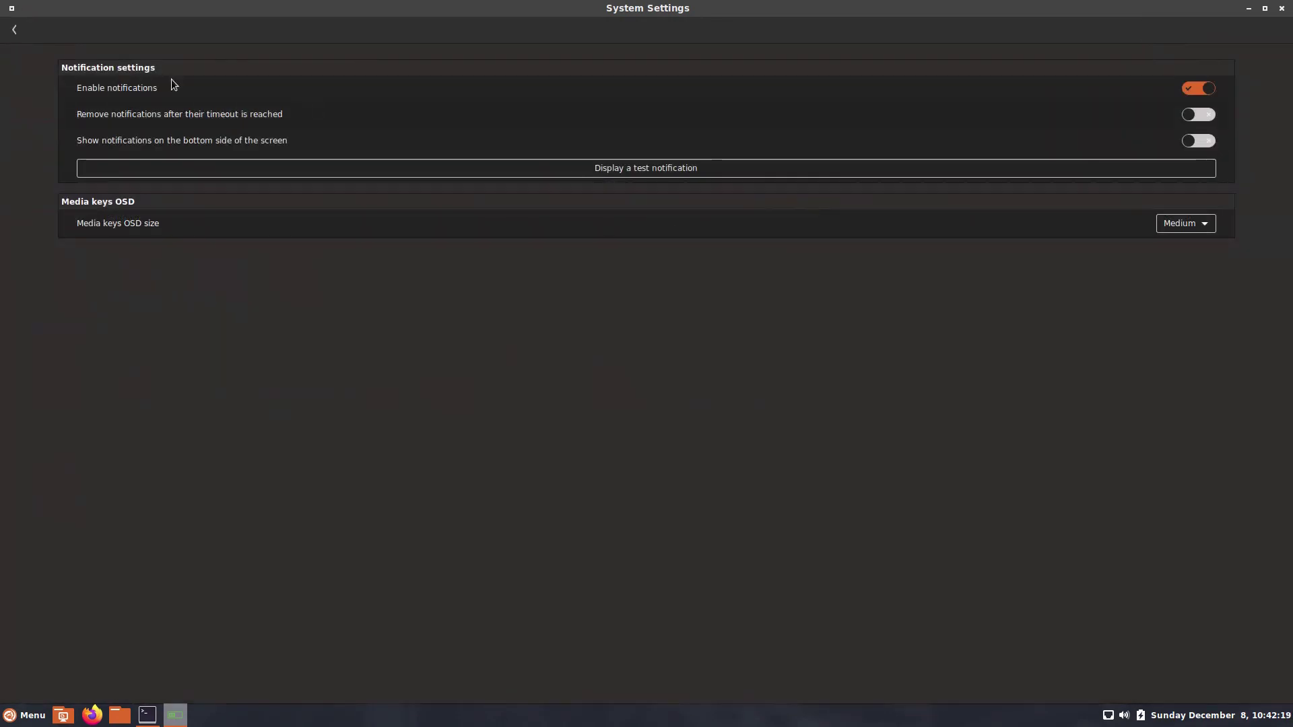
pyautogui.click(14, 31)
pyautogui.click(849, 202)
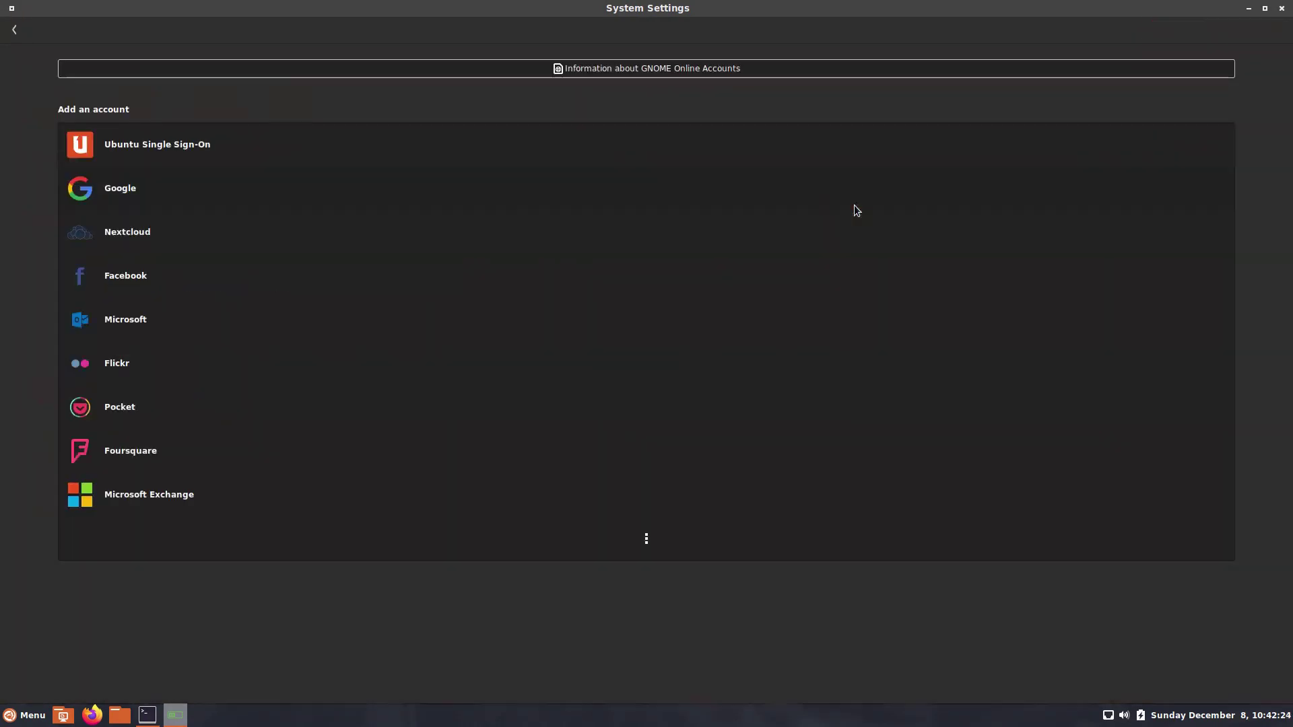
pyautogui.click(703, 528)
pyautogui.click(648, 68)
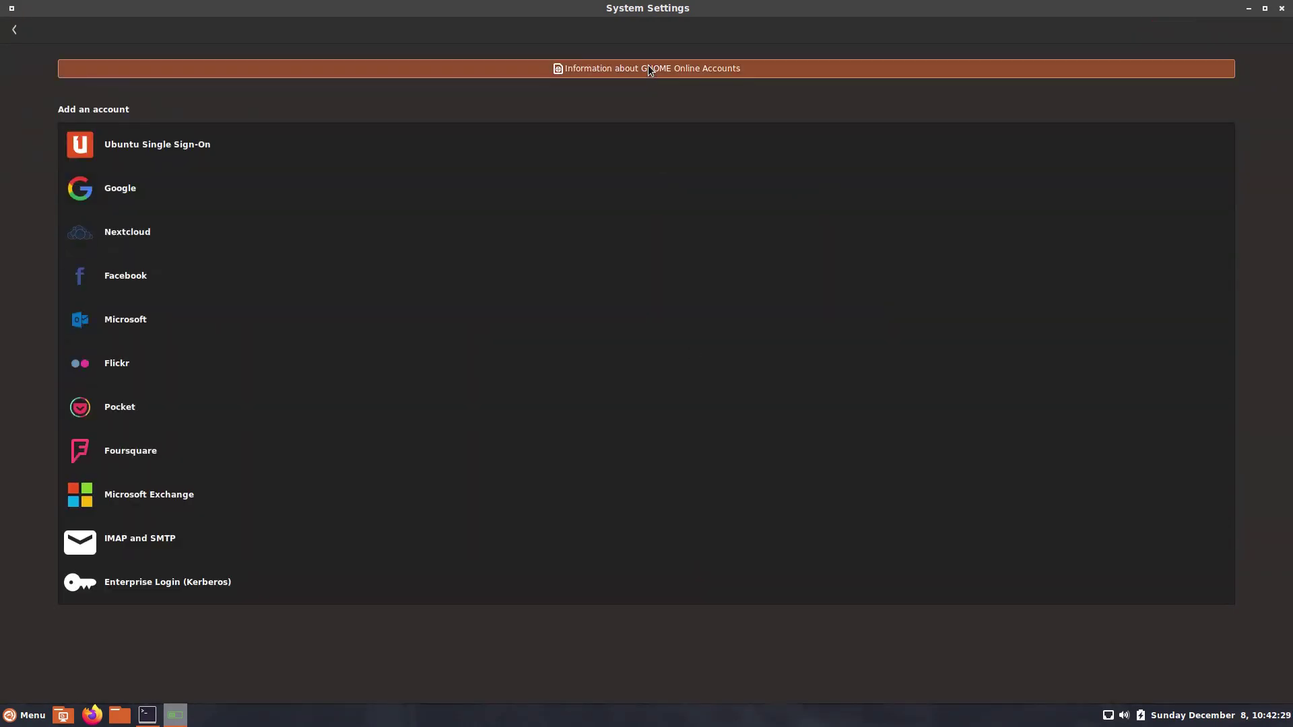
pyautogui.click(845, 156)
pyautogui.press('BackSpace')
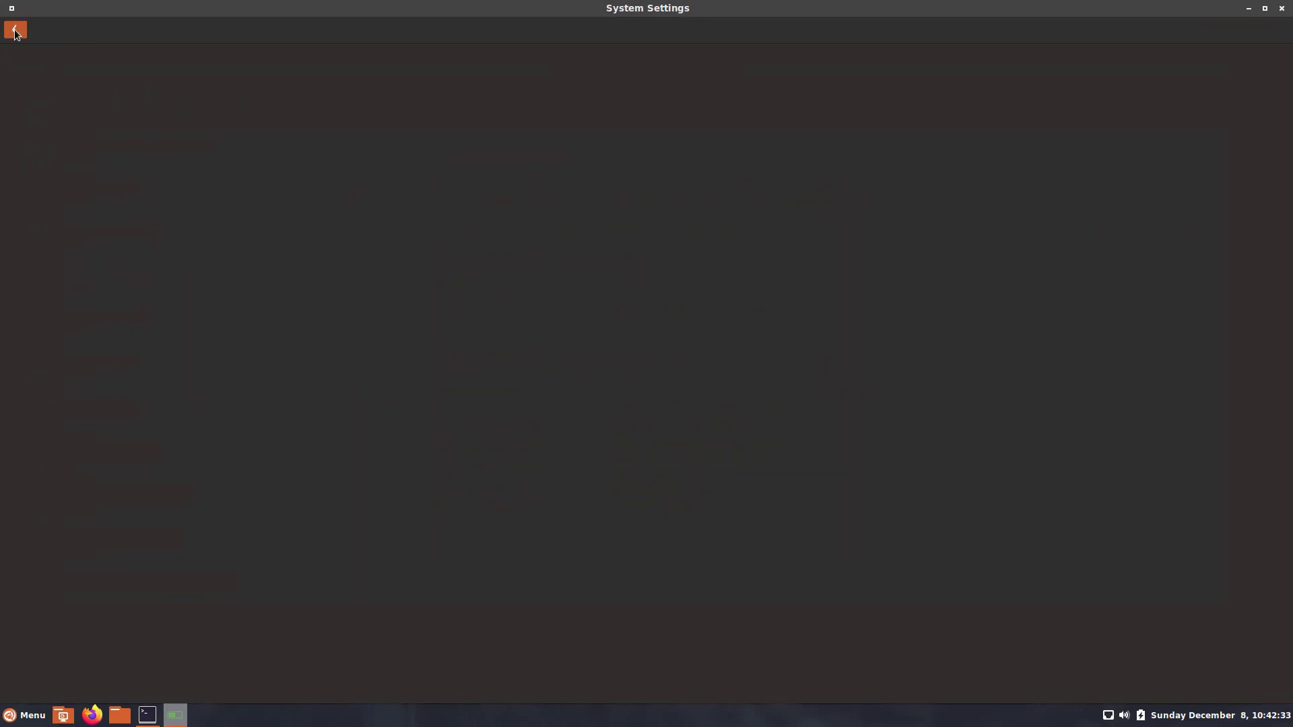
# Review the Panel settings and the Preferred Applications, including the removable media options.
pyautogui.click(927, 204)
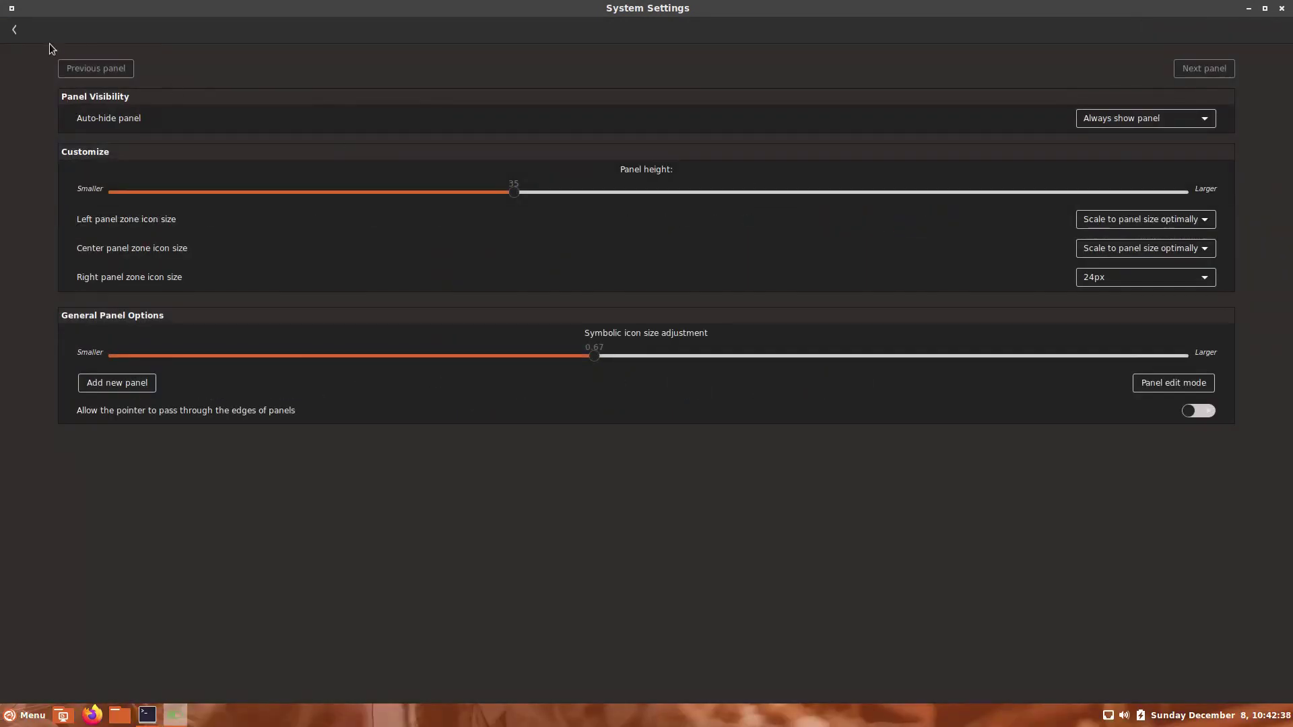
pyautogui.click(15, 30)
pyautogui.click(1013, 202)
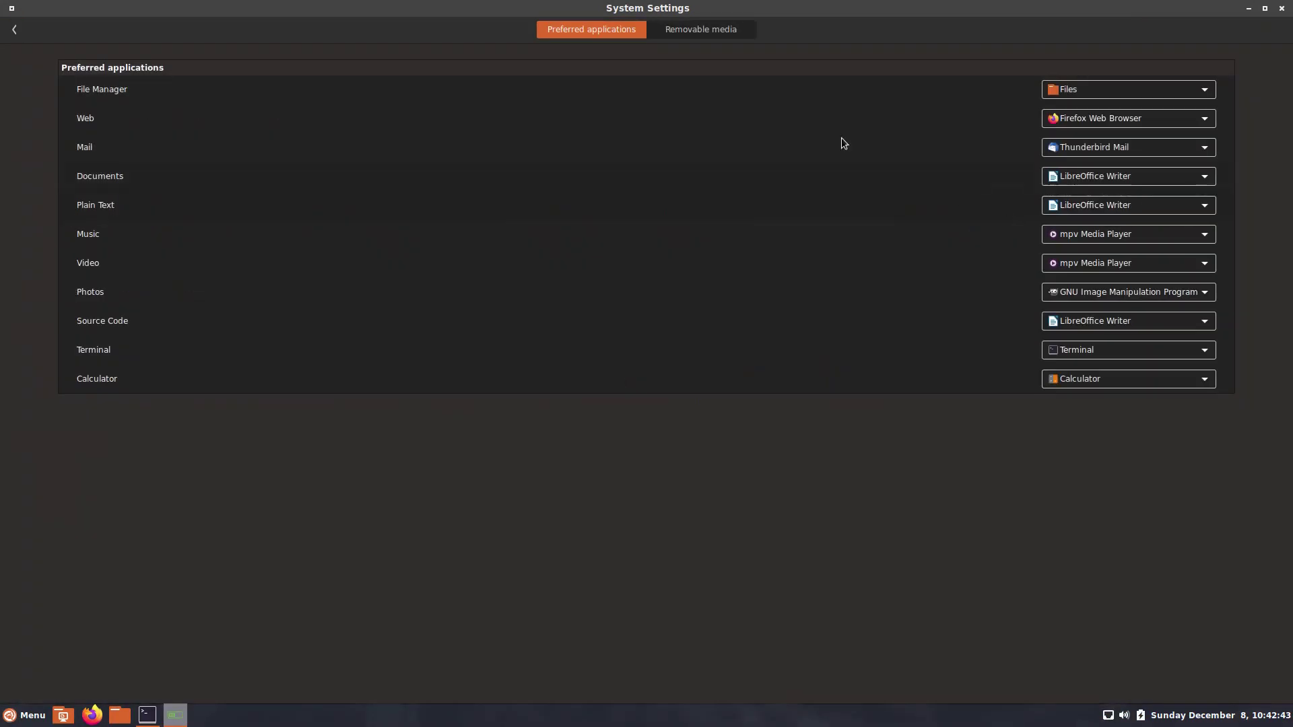
pyautogui.click(695, 31)
pyautogui.click(18, 34)
# Review the Privacy settings and the Screensaver's general and customization options.
pyautogui.click(1091, 199)
pyautogui.click(1227, 70)
pyautogui.click(1227, 70)
pyautogui.click(14, 37)
pyautogui.press('Right')
pyautogui.press('Return')
pyautogui.click(668, 30)
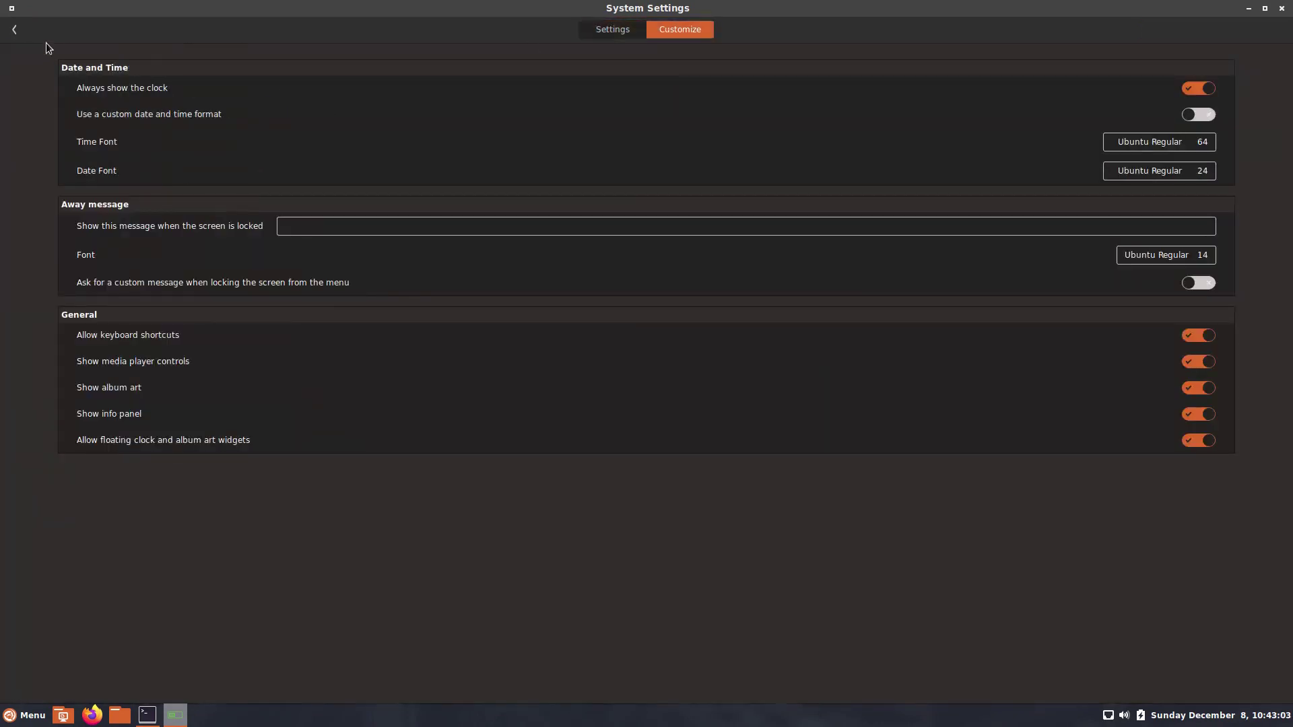
pyautogui.click(14, 34)
# Review the Startup Applications list and the Windows settings for the title bar and Alt-Tab.
pyautogui.press('Right')
pyautogui.press('Return')
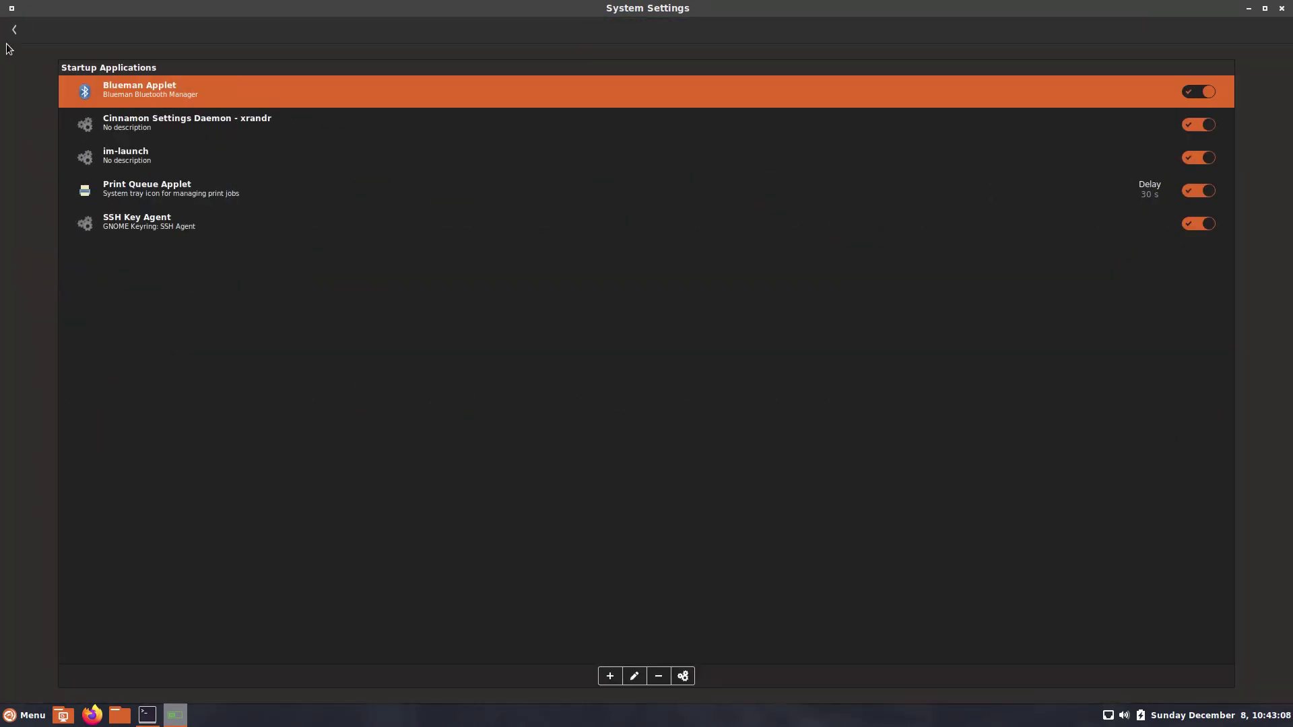
pyautogui.click(14, 29)
pyautogui.click(134, 261)
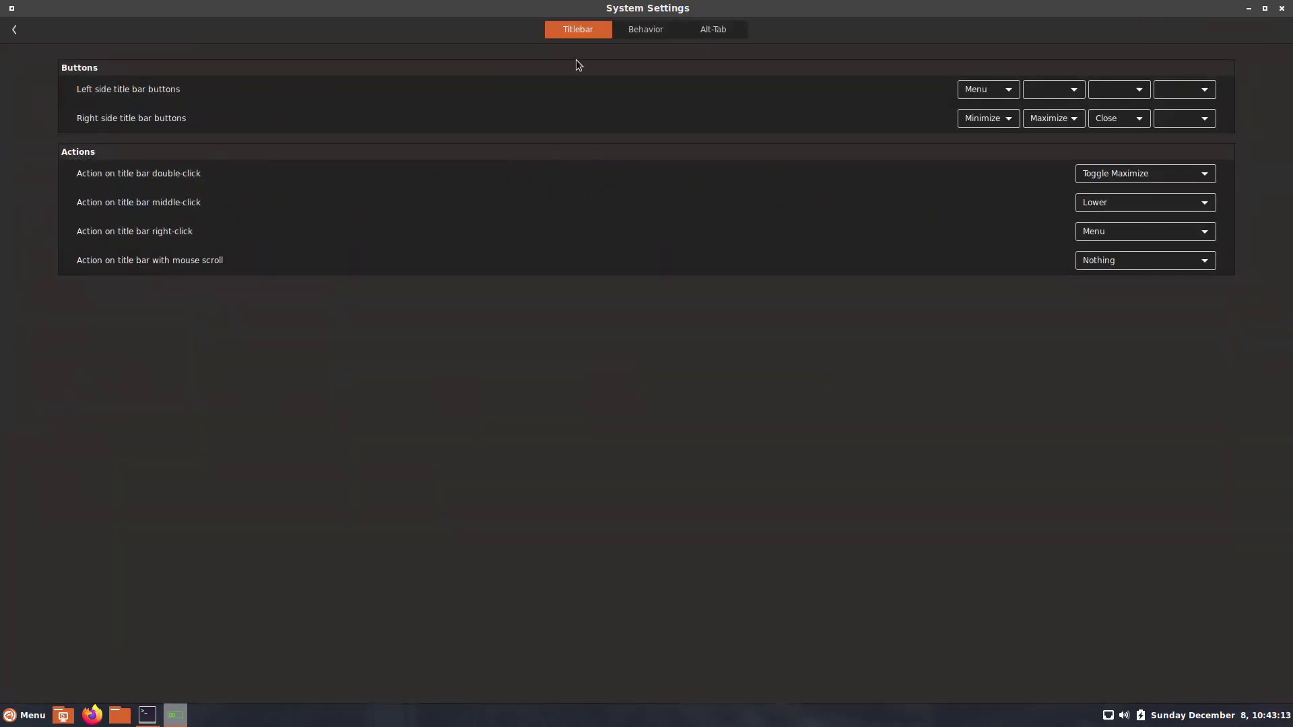
pyautogui.click(700, 34)
pyautogui.click(15, 30)
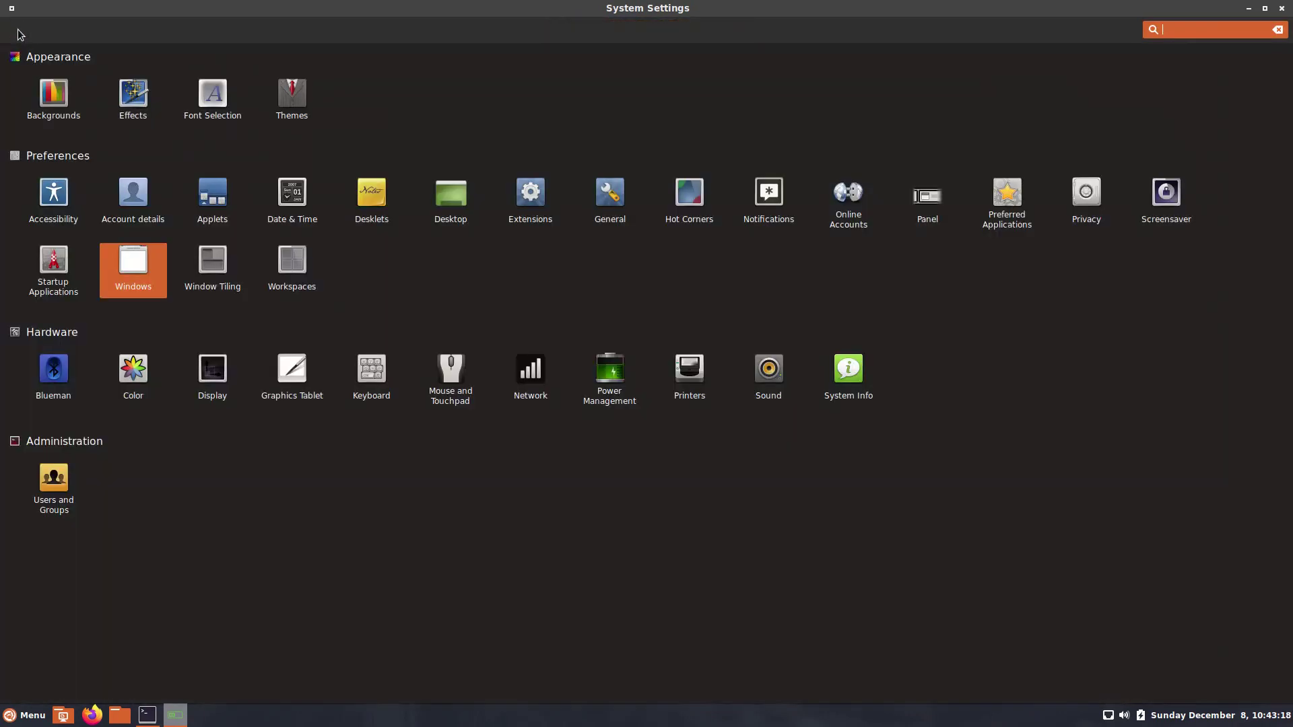
# In Window Tiling, enable maximizing instead of tiling when a window is dragged to the top edge.
pyautogui.click(211, 264)
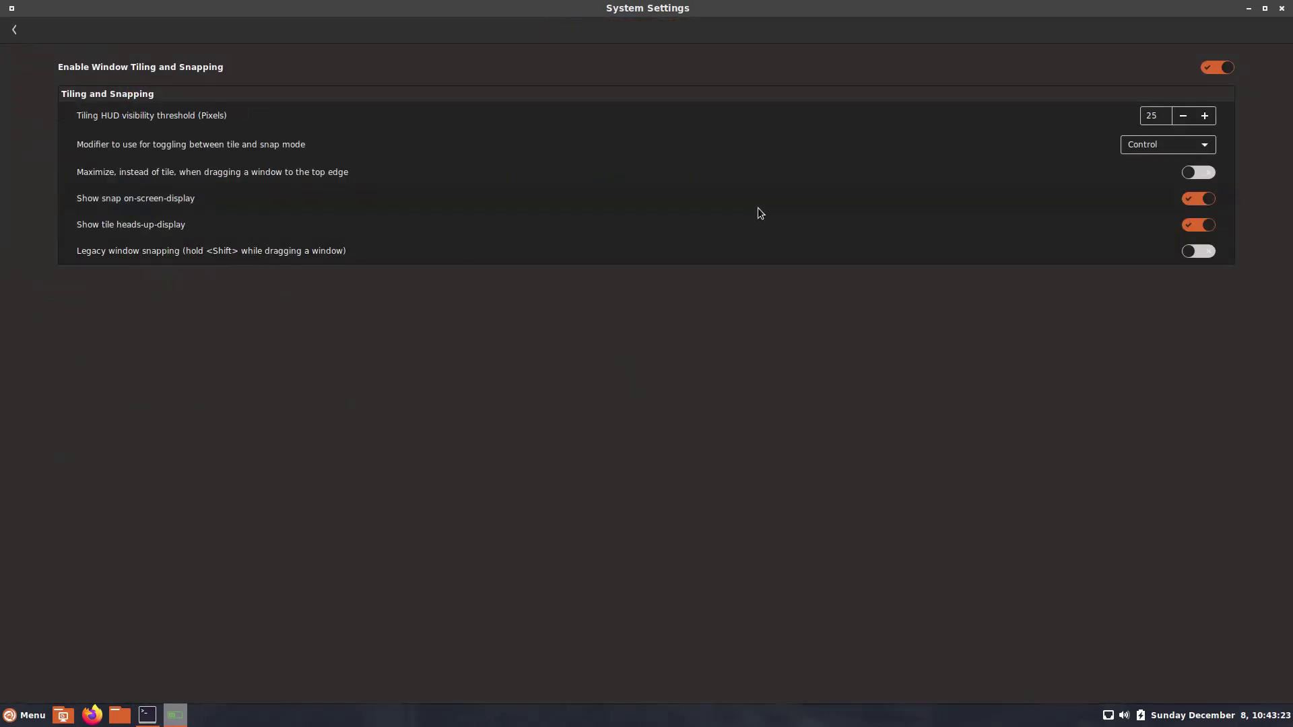
pyautogui.click(1206, 173)
pyautogui.moveTo(1044, 12); pyautogui.dragTo(280, 50)
pyautogui.click(13, 31)
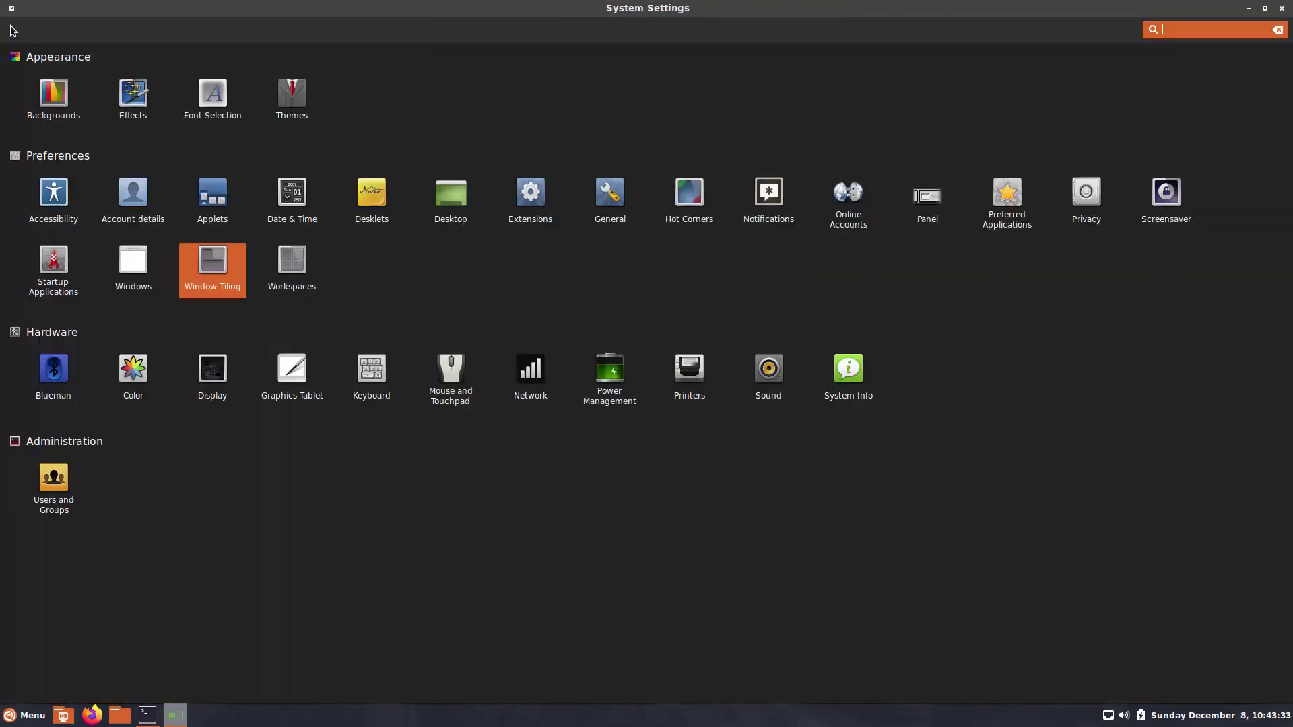
# Review the Workspaces settings and try to open the Blueman Bluetooth manager.
pyautogui.click(290, 273)
pyautogui.click(677, 30)
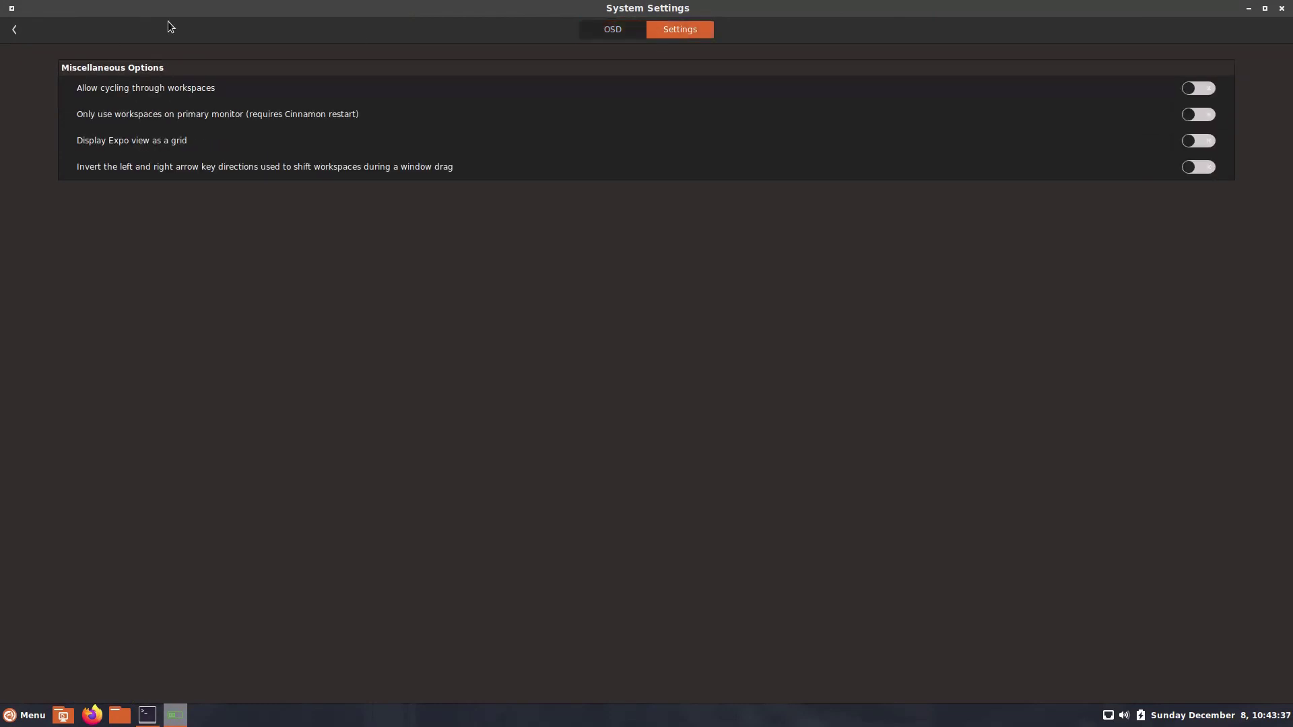
pyautogui.click(15, 30)
pyautogui.click(54, 377)
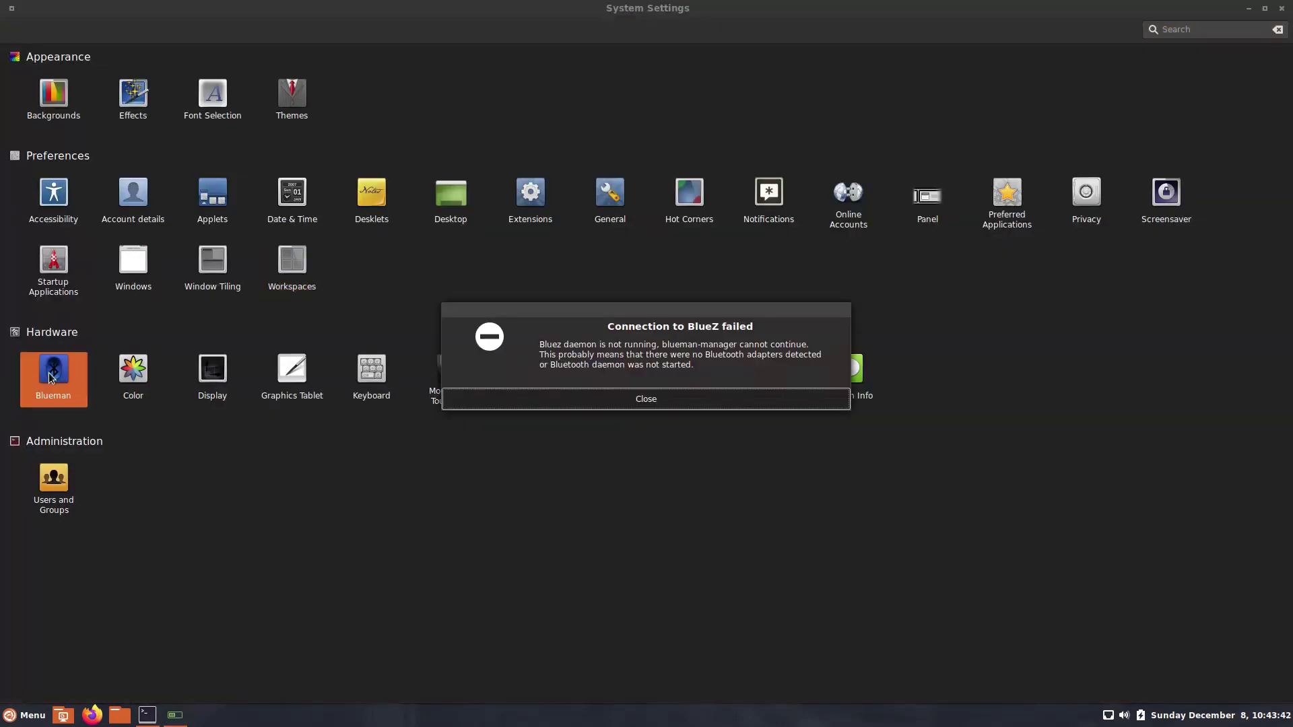
pyautogui.click(565, 401)
# Examine the color profiles available for the VBOX monitor without adding one.
pyautogui.click(132, 383)
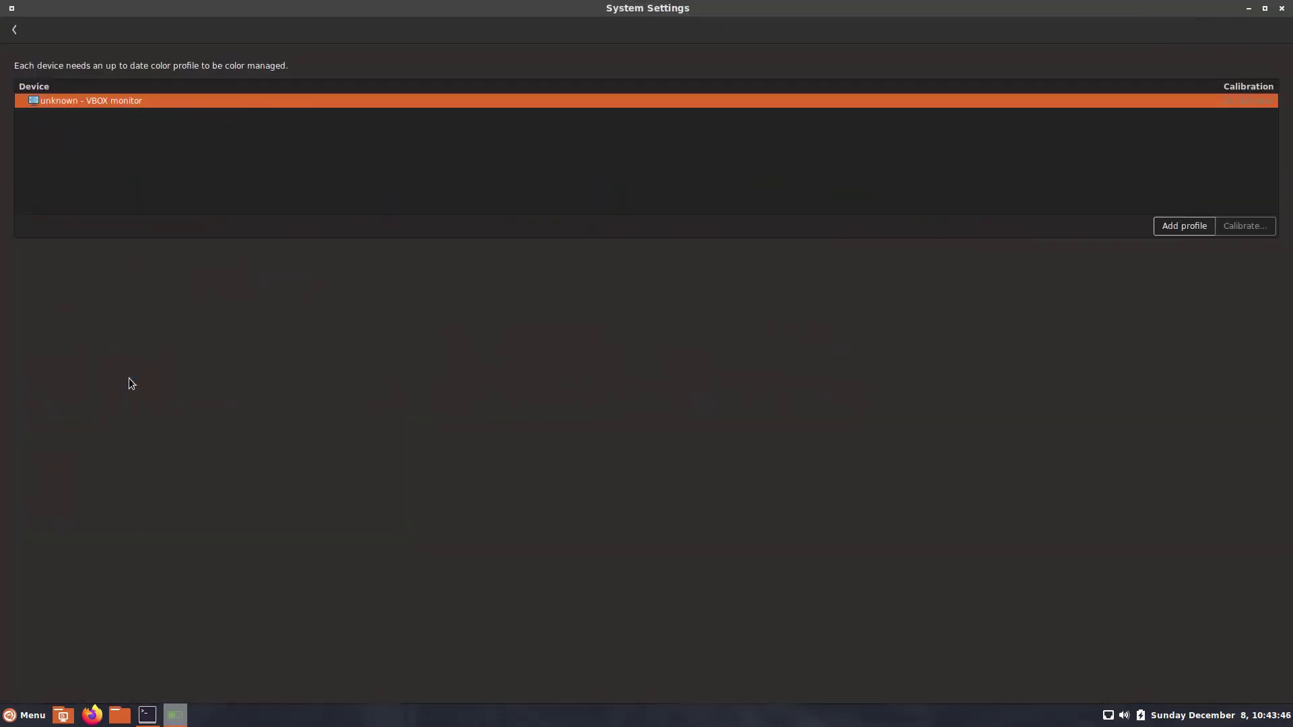
pyautogui.click(1178, 225)
pyautogui.click(718, 268)
pyautogui.click(718, 268)
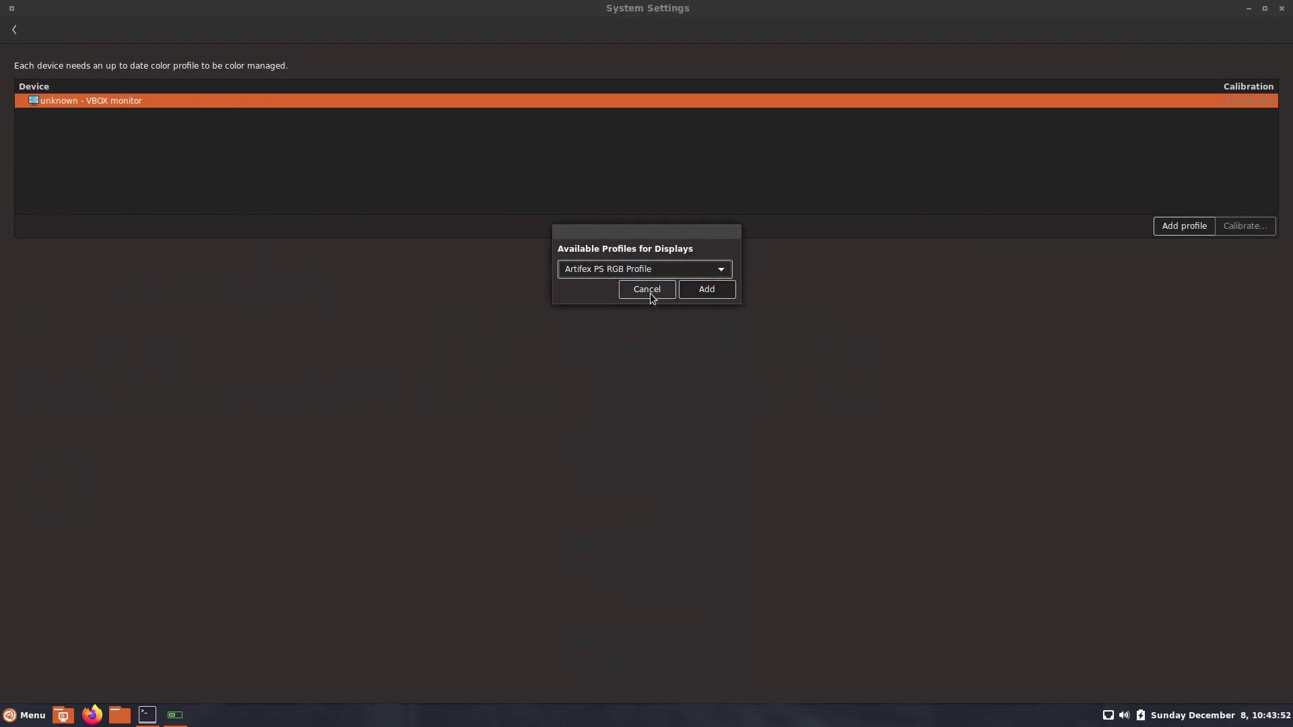
pyautogui.click(650, 295)
pyautogui.press('BackSpace')
# Review the Display and Graphics Tablet settings, returning to the settings overview.
pyautogui.click(206, 373)
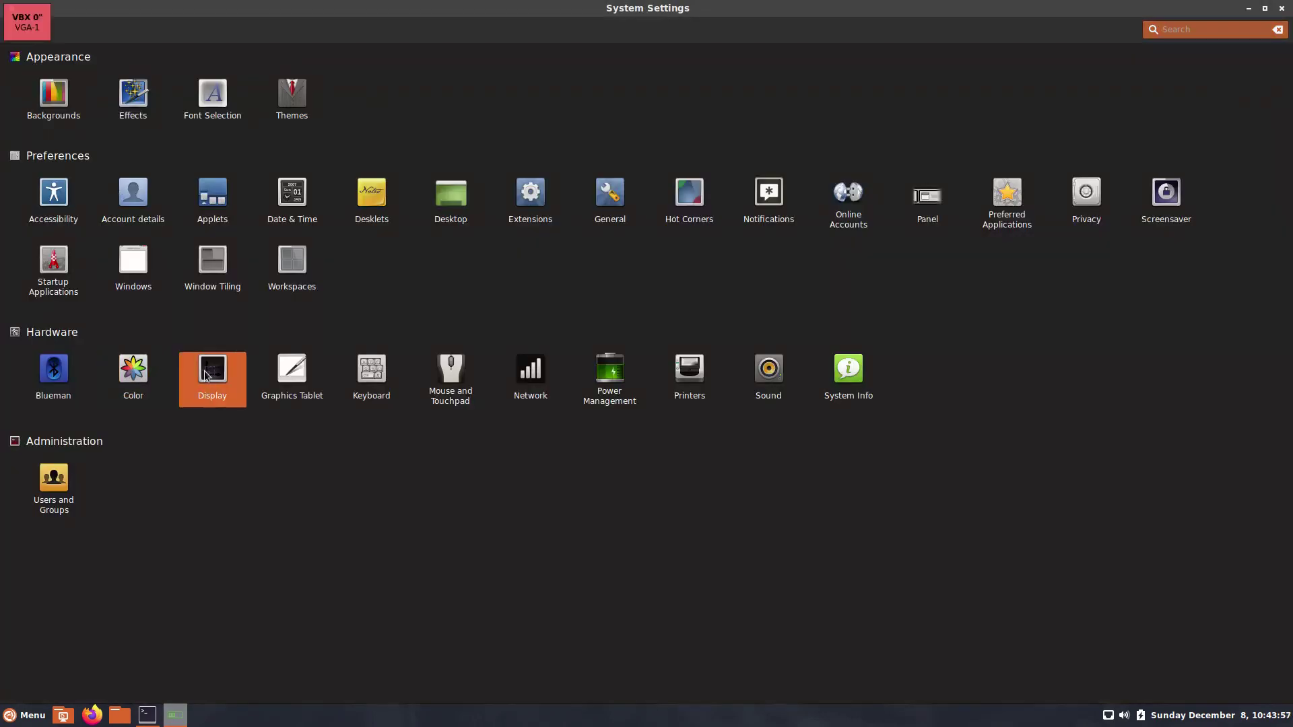
pyautogui.doubleClick(304, 12)
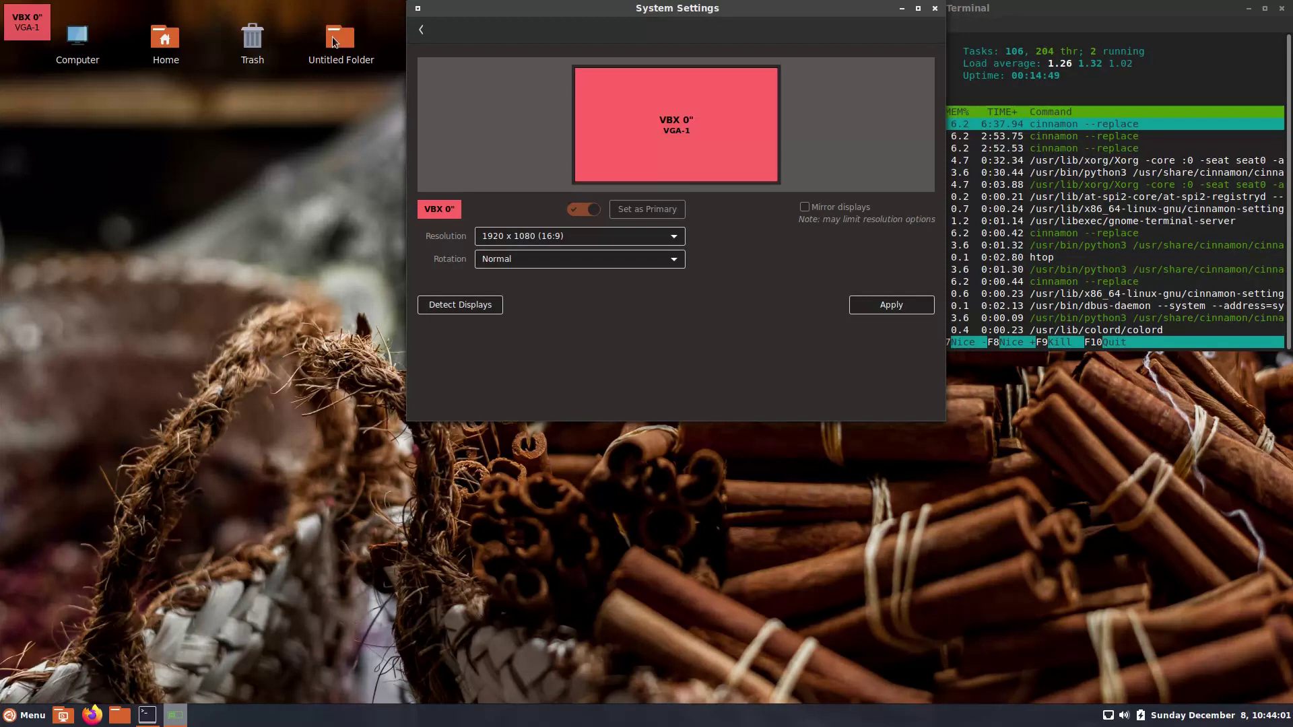
pyautogui.click(422, 30)
pyautogui.click(301, 372)
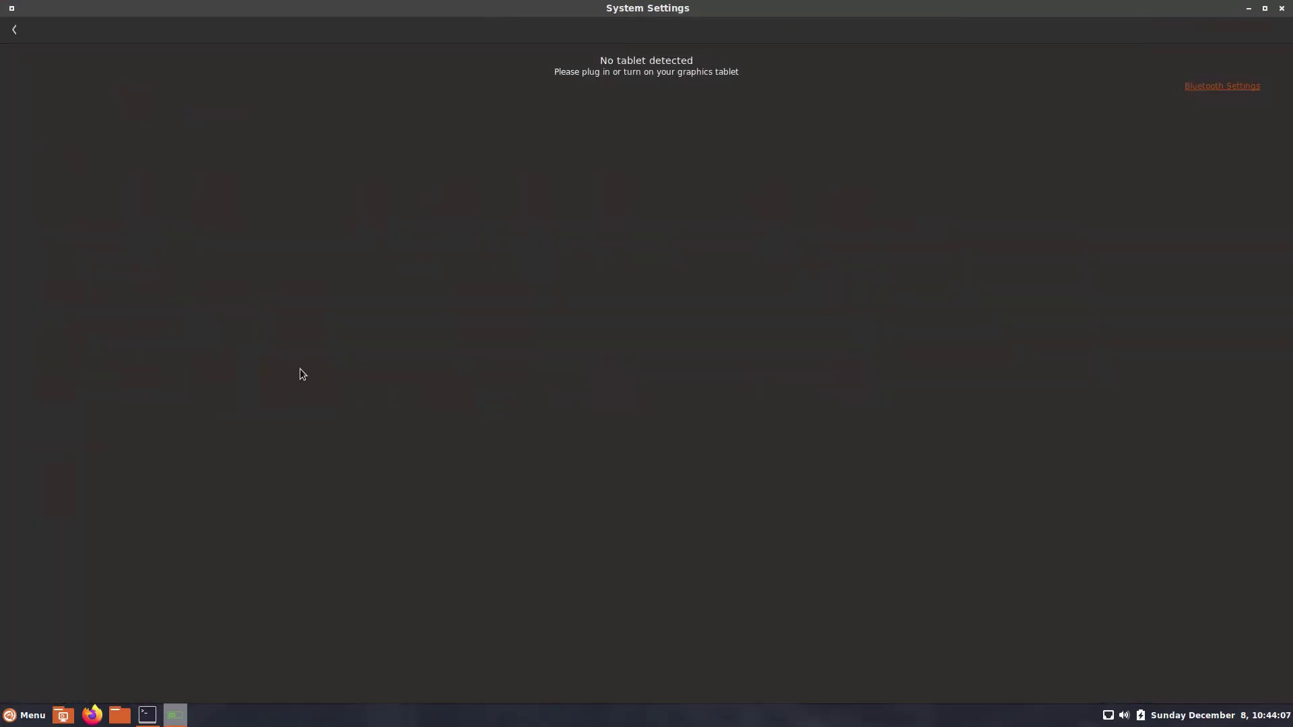
pyautogui.click(11, 35)
# Review the Keyboard typing, shortcuts, and layouts settings, including the dialogs for adding a layout and for layout options.
pyautogui.click(371, 375)
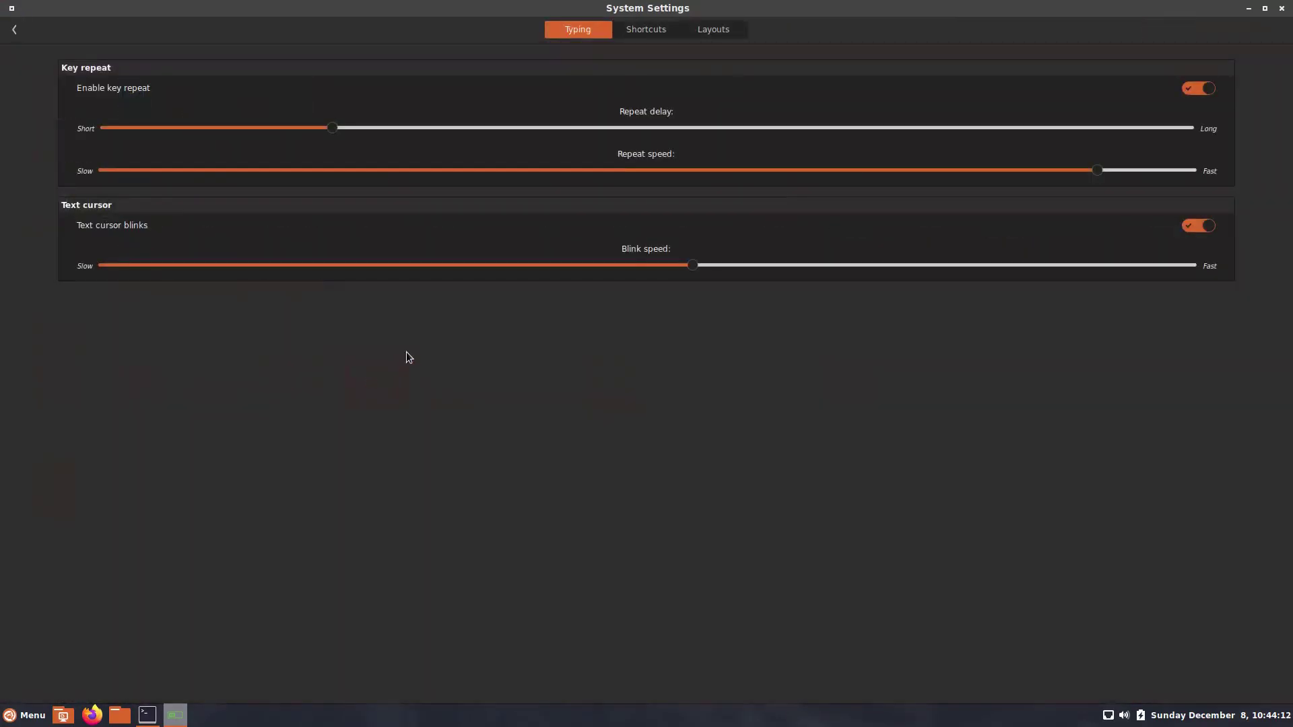
pyautogui.click(656, 35)
pyautogui.click(713, 30)
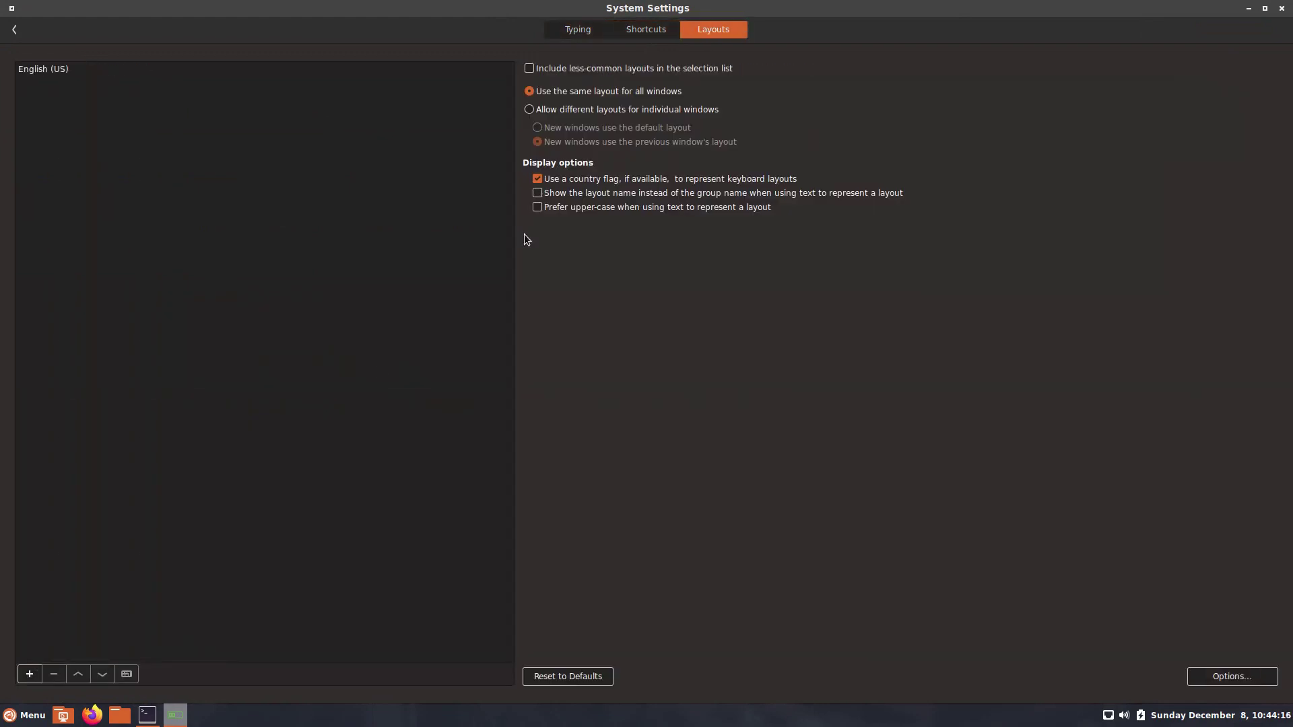
pyautogui.click(30, 675)
pyautogui.click(668, 470)
pyautogui.click(648, 30)
pyautogui.click(578, 29)
pyautogui.click(713, 29)
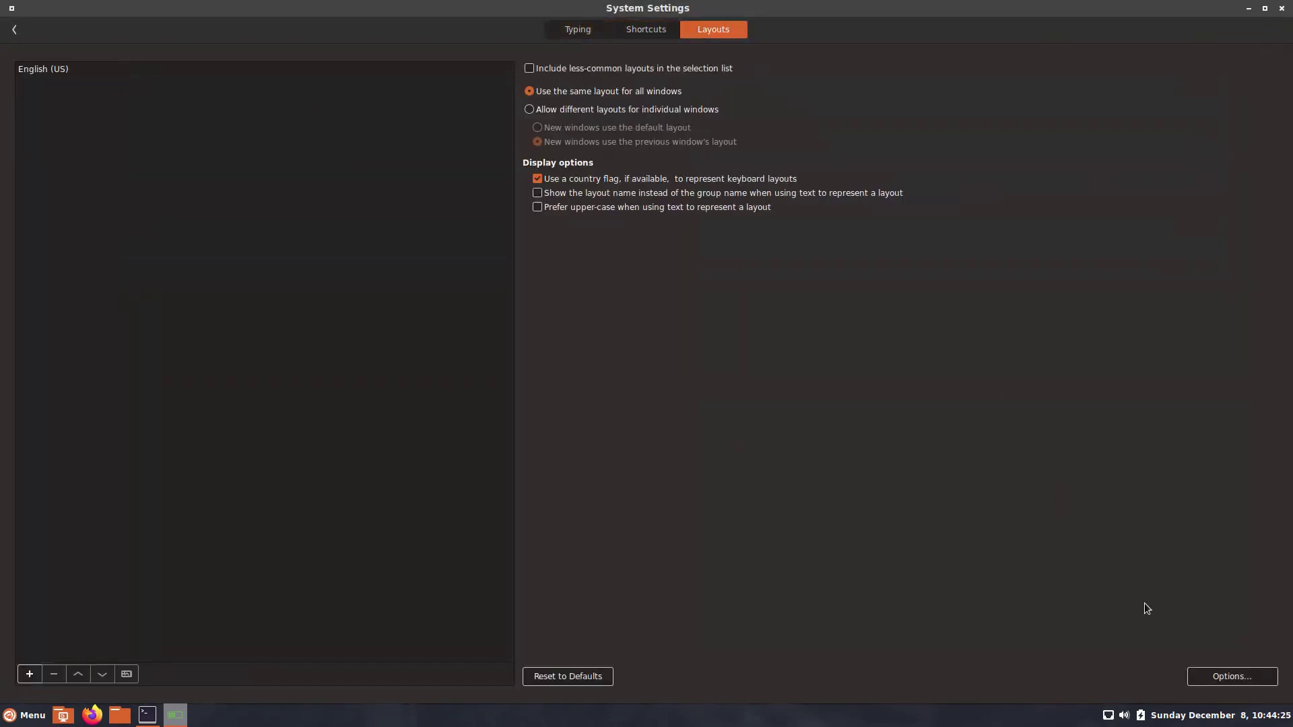
pyautogui.click(1219, 679)
pyautogui.click(796, 489)
pyautogui.click(15, 31)
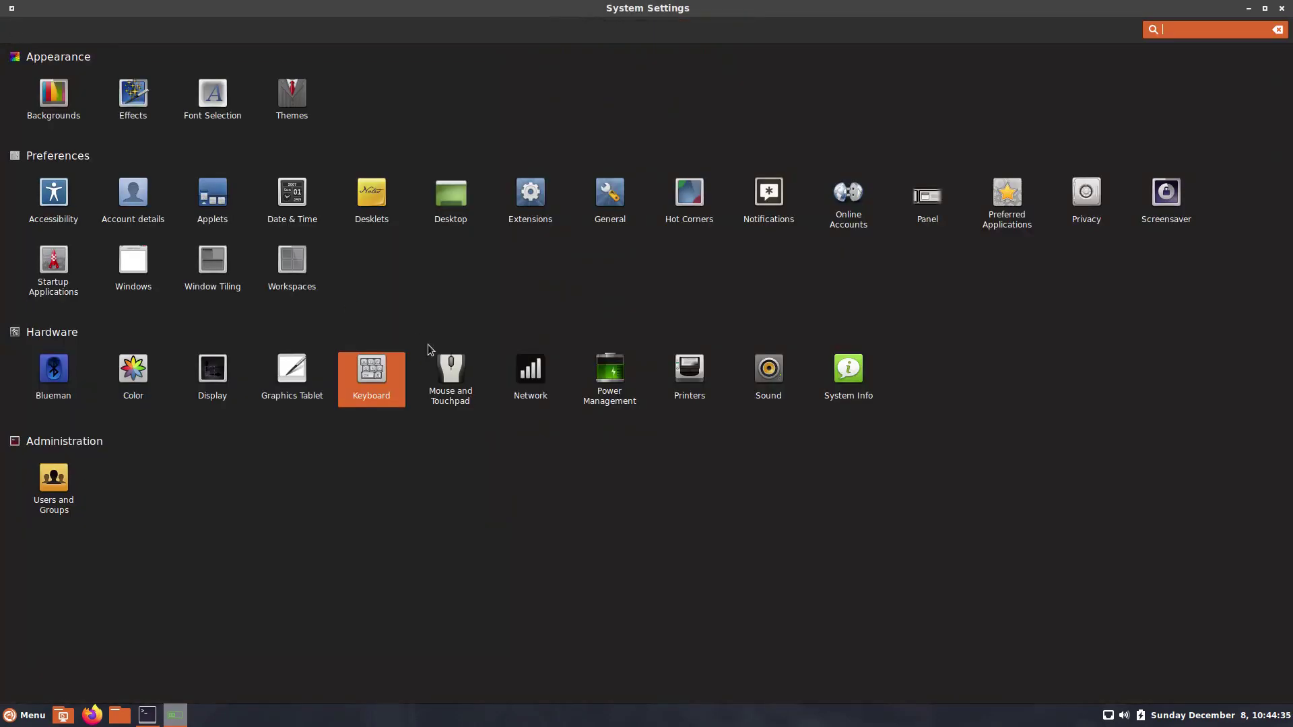
# Review the Mouse and Touchpad settings, including the touchpad options.
pyautogui.click(451, 374)
pyautogui.click(680, 29)
pyautogui.click(17, 29)
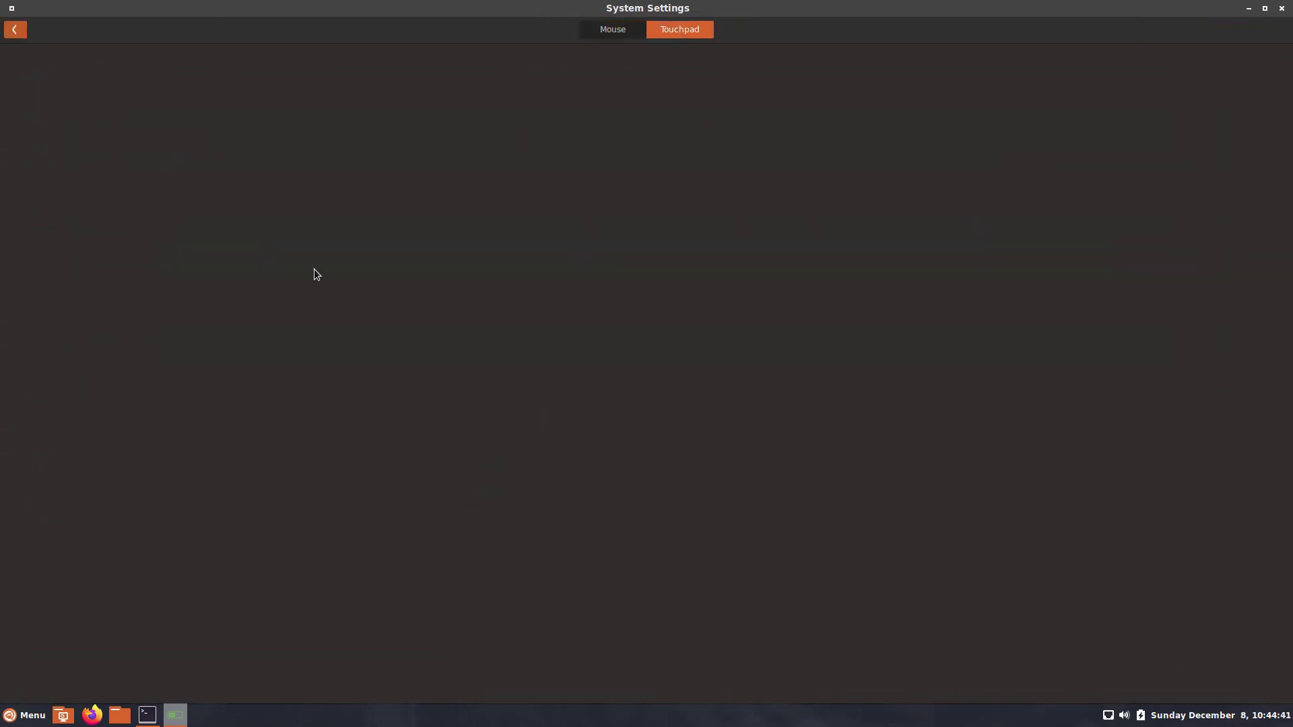
# Open the Network settings and examine the dialog for adding a connection without creating one.
pyautogui.click(532, 380)
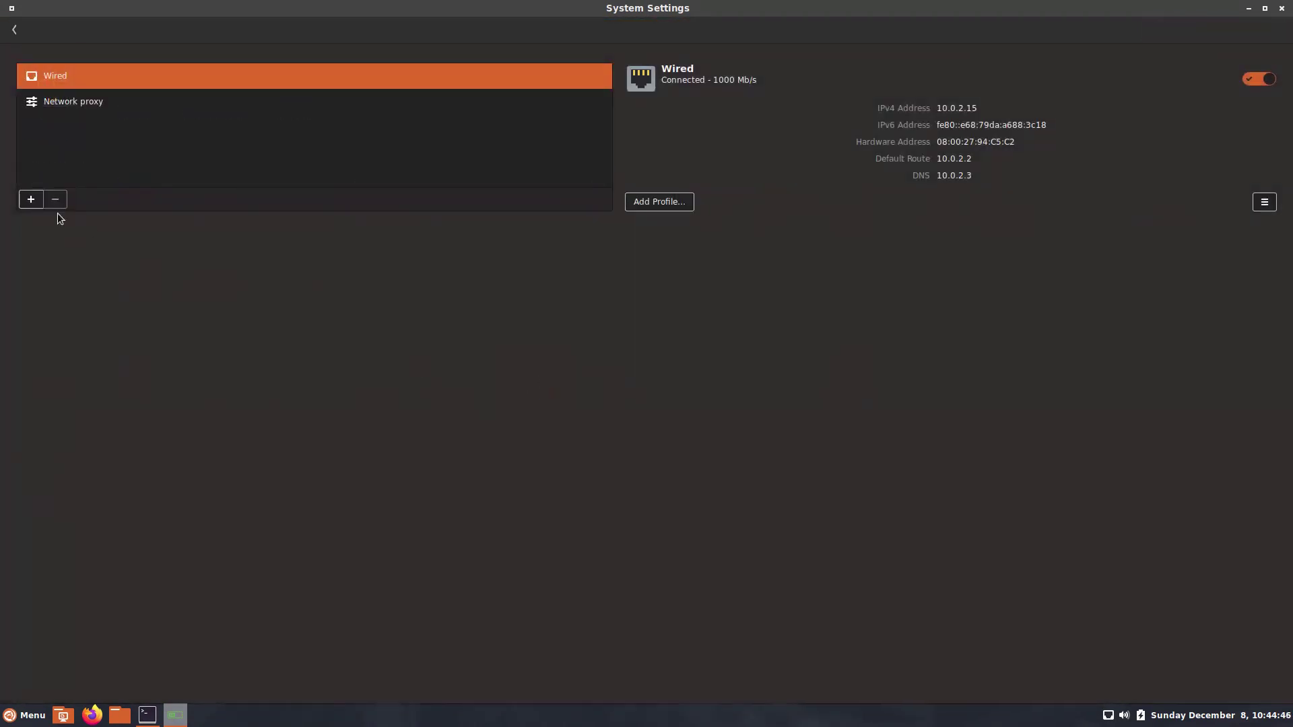
pyautogui.click(31, 200)
pyautogui.click(816, 463)
# Examine the wired connection's security, identity, IPv4, IPv6, and reset settings and the new profile form, without applying changes.
pyautogui.click(1266, 202)
pyautogui.click(457, 255)
pyautogui.click(458, 268)
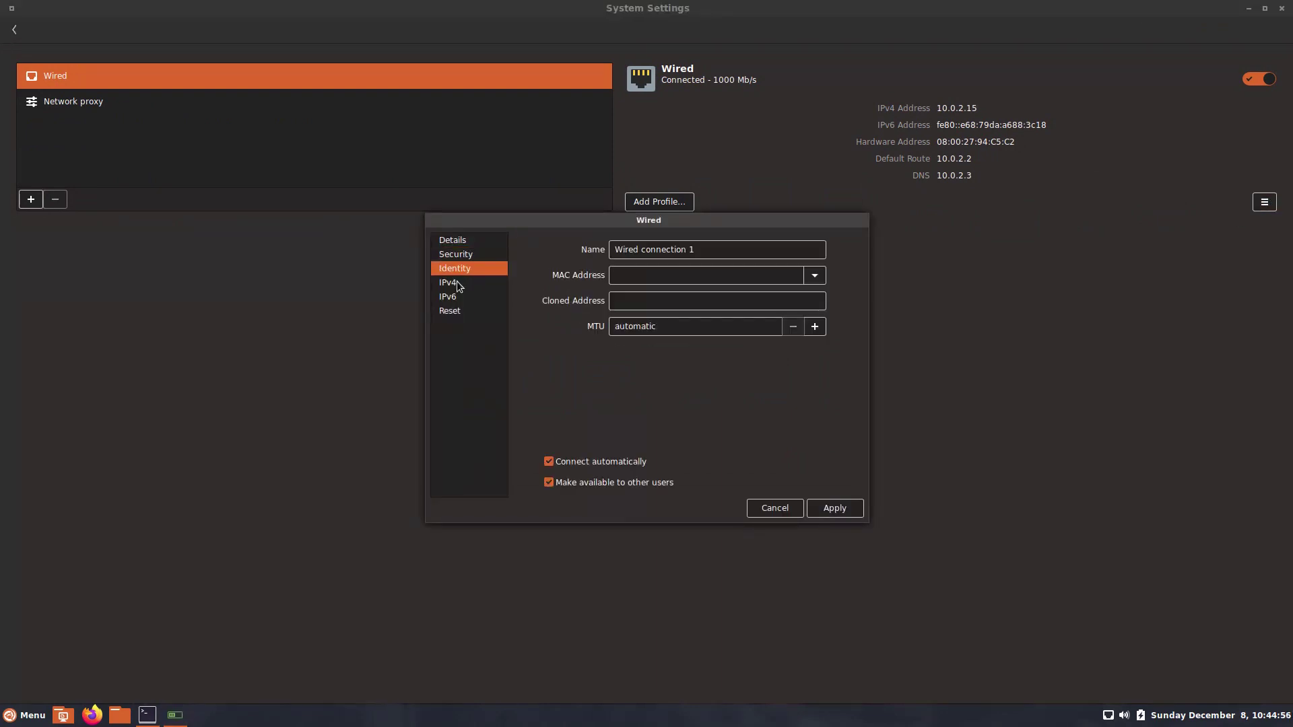
pyautogui.click(456, 284)
pyautogui.click(455, 297)
pyautogui.click(450, 311)
pyautogui.click(760, 510)
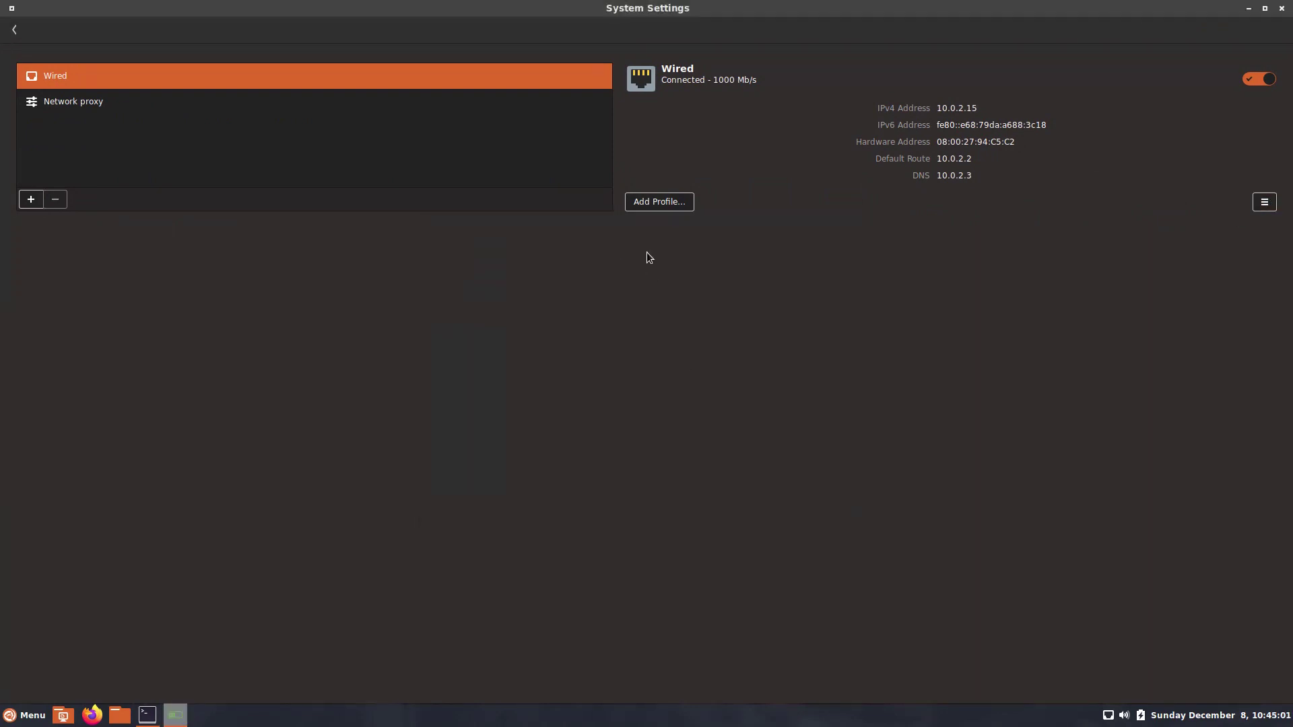
pyautogui.click(640, 204)
pyautogui.click(769, 509)
pyautogui.click(16, 31)
# Review the Power Management settings, including the batteries page.
pyautogui.click(609, 386)
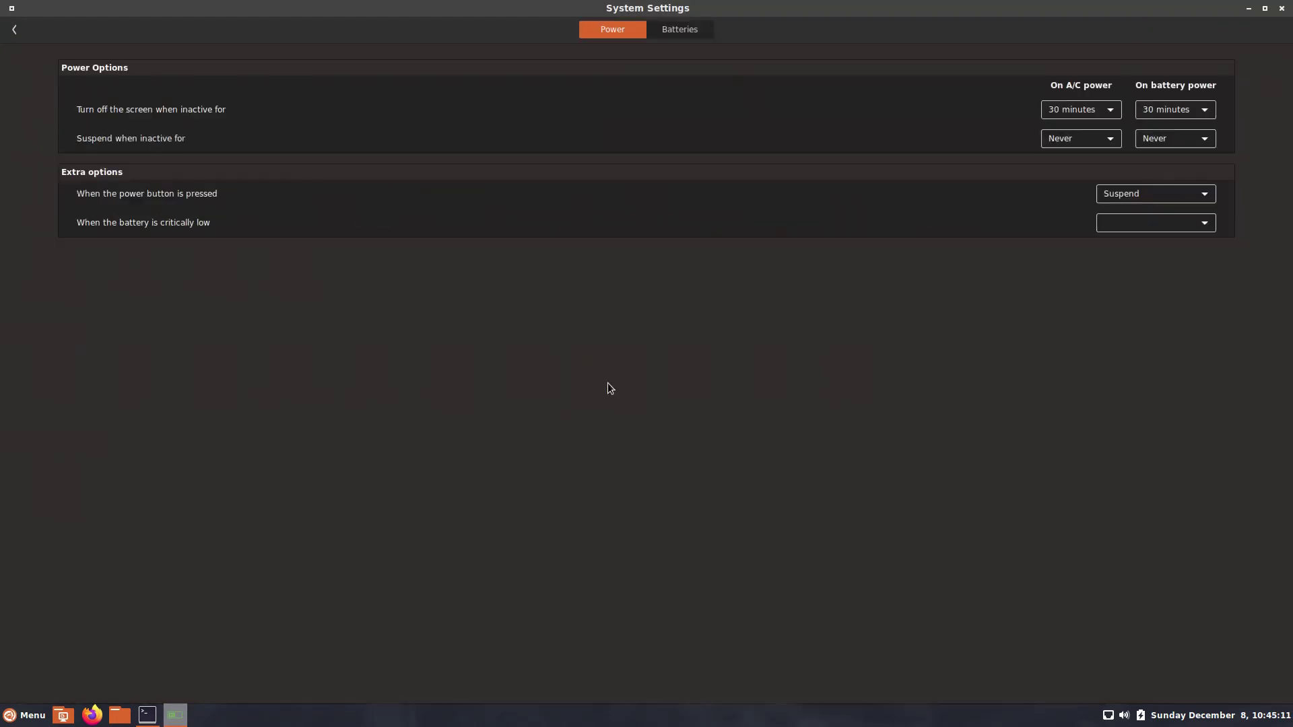
pyautogui.click(680, 29)
pyautogui.click(14, 29)
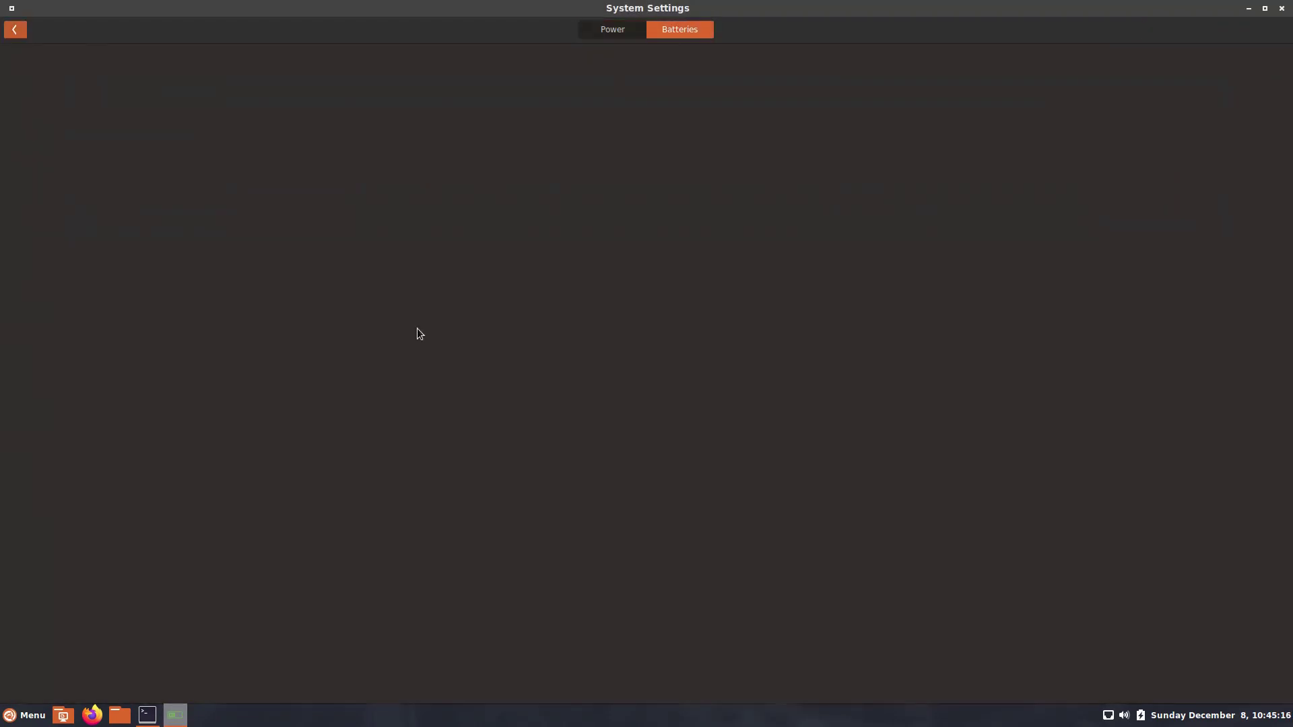
# Examine the device choices for adding a new printer, and close the printer windows without adding one.
pyautogui.click(687, 374)
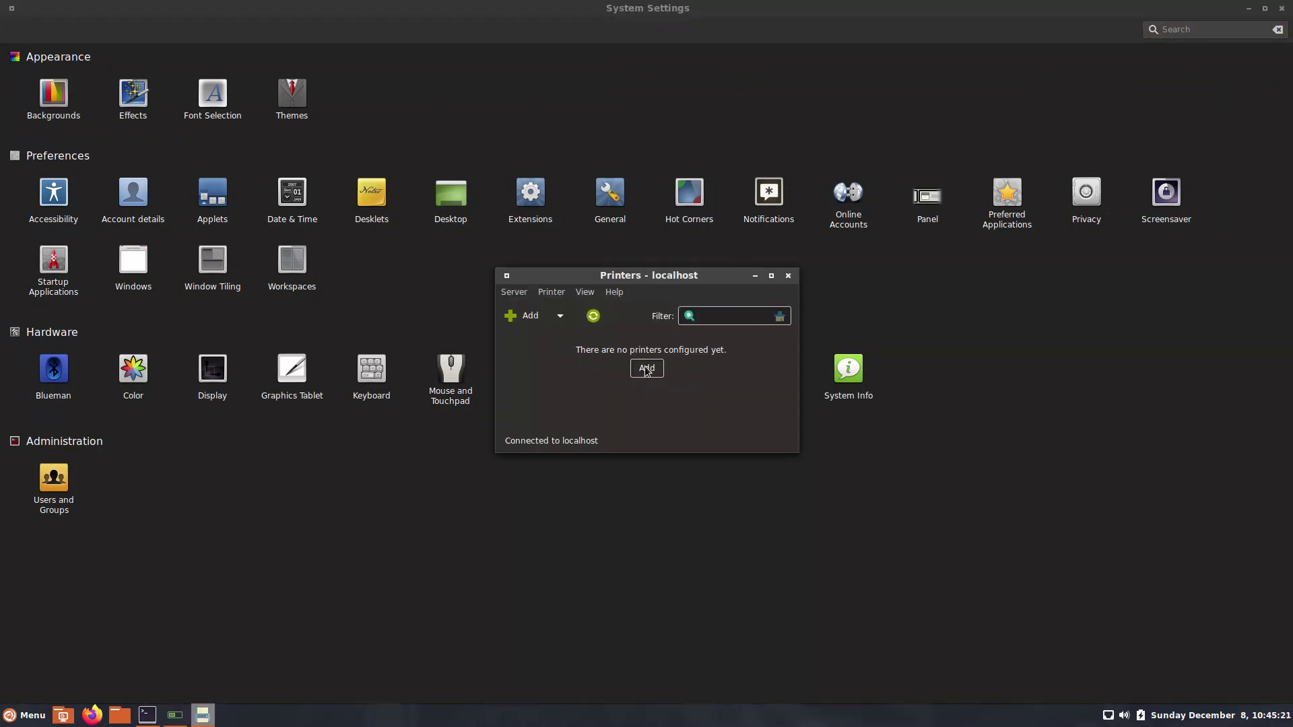
pyautogui.click(647, 369)
pyautogui.doubleClick(492, 306)
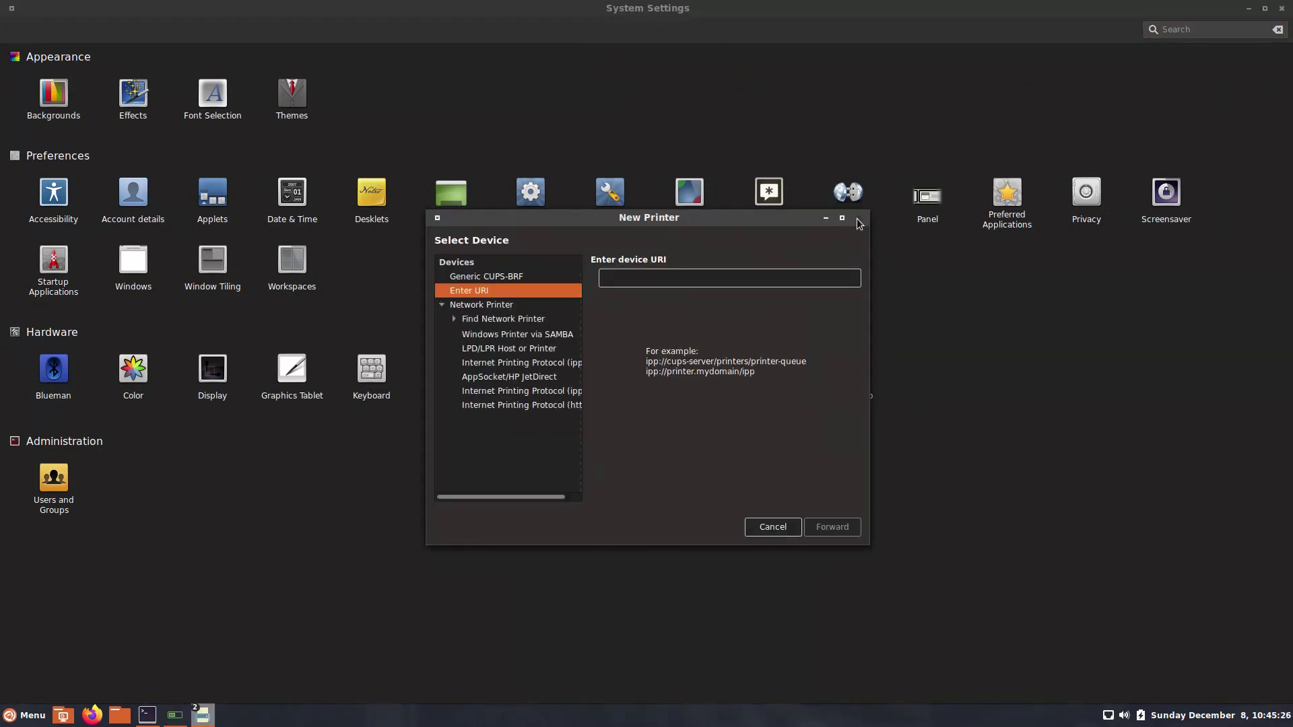
pyautogui.click(858, 218)
pyautogui.click(792, 277)
# Review every section of the Sound settings and the System Info details.
pyautogui.click(768, 372)
pyautogui.click(575, 29)
pyautogui.click(643, 31)
pyautogui.click(716, 29)
pyautogui.click(787, 29)
pyautogui.click(14, 30)
pyautogui.click(847, 383)
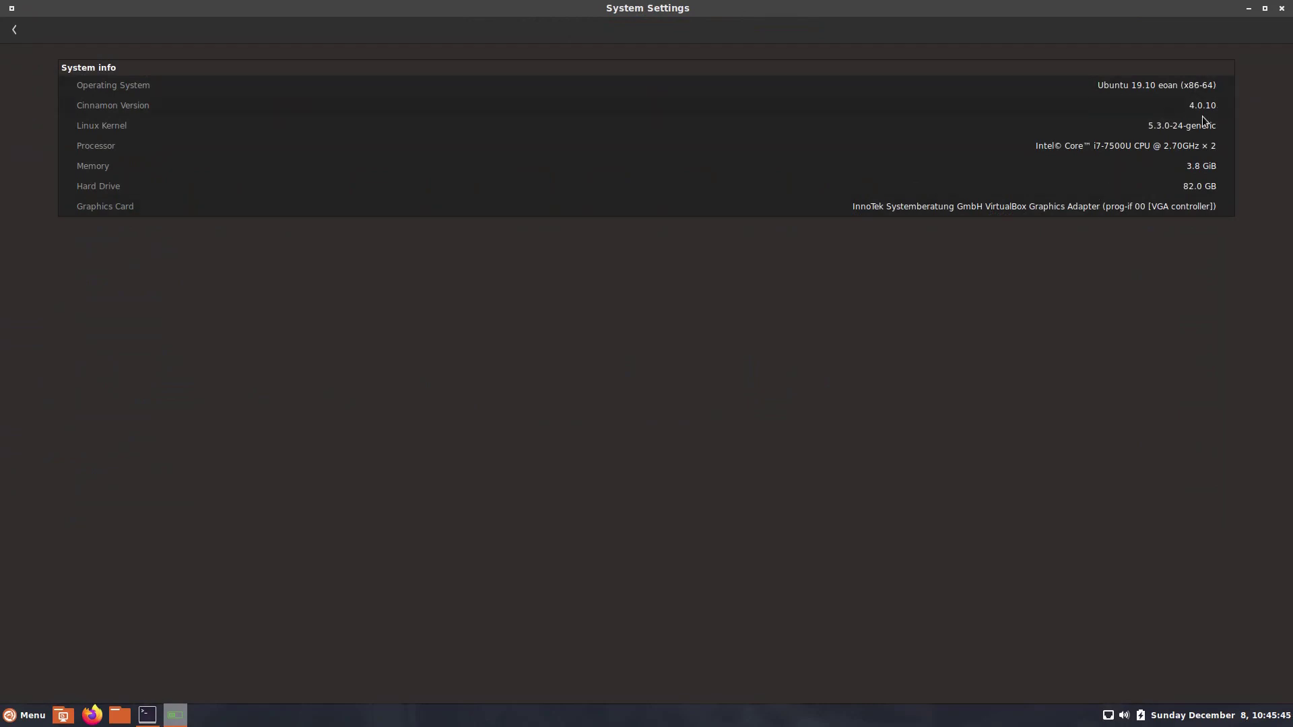
pyautogui.click(14, 30)
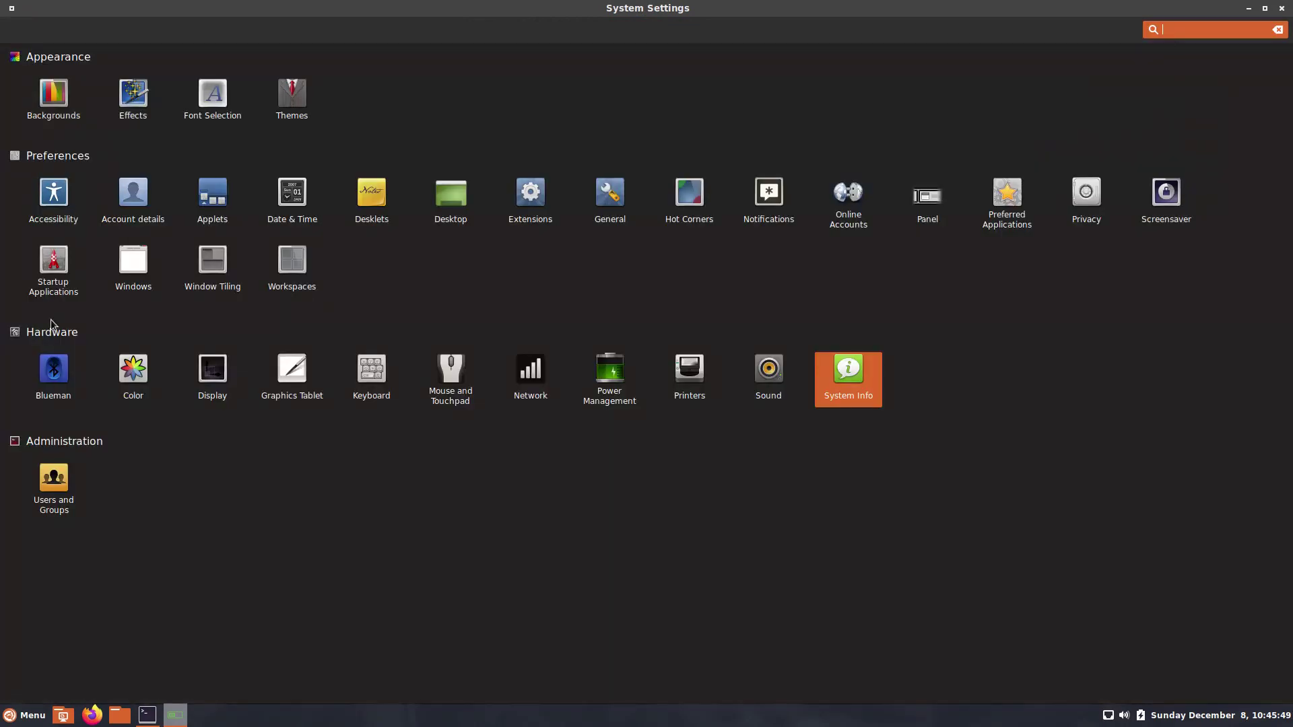
# Examine the form for adding a user and the list of groups in Users and Groups, without making changes.
pyautogui.click(53, 498)
pyautogui.press('Return')
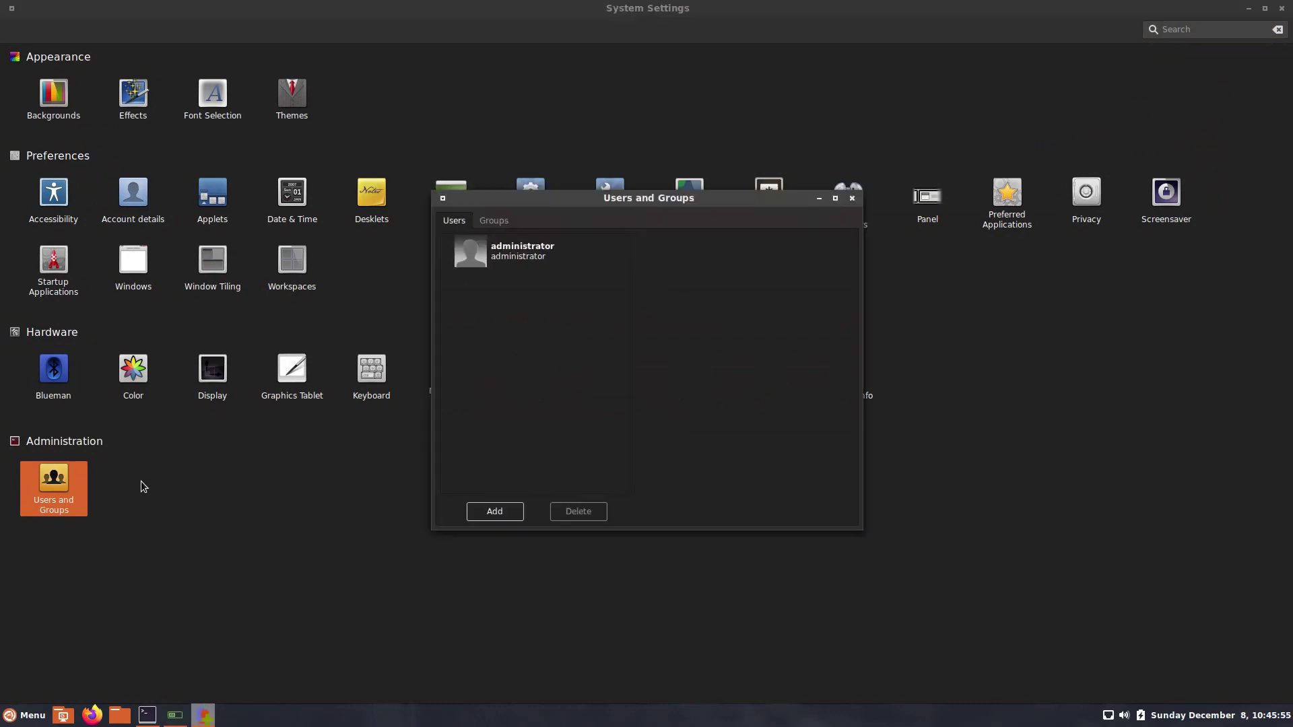
pyautogui.click(495, 511)
pyautogui.click(658, 340)
pyautogui.click(657, 338)
pyautogui.click(667, 451)
pyautogui.click(491, 221)
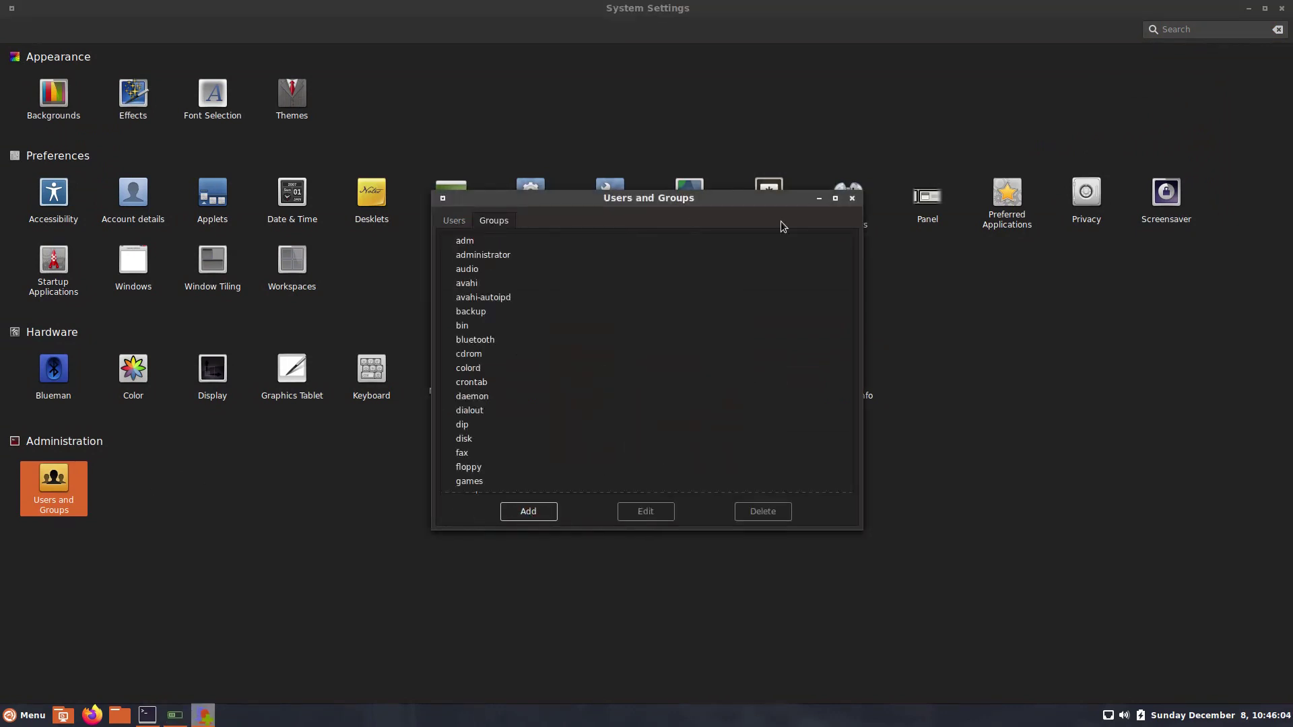
pyautogui.click(851, 199)
# Close System Settings and open the application menu.
pyautogui.click(1282, 8)
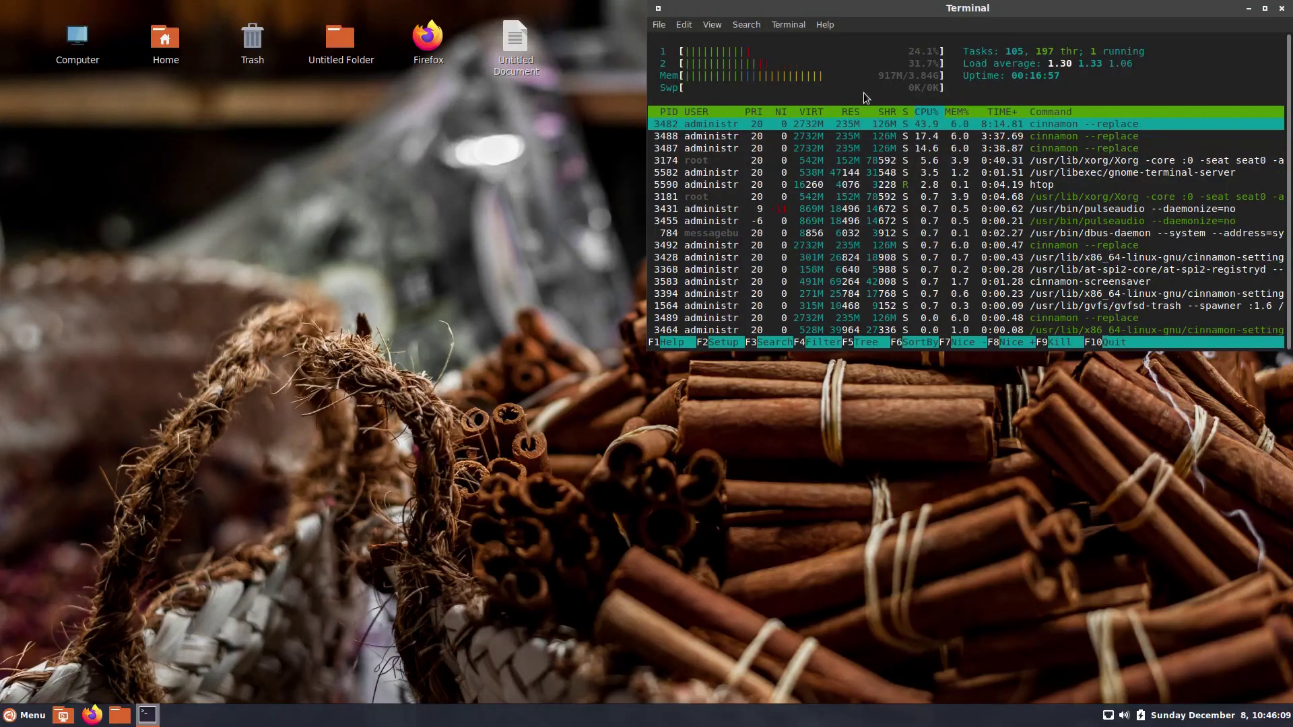
pyautogui.click(25, 715)
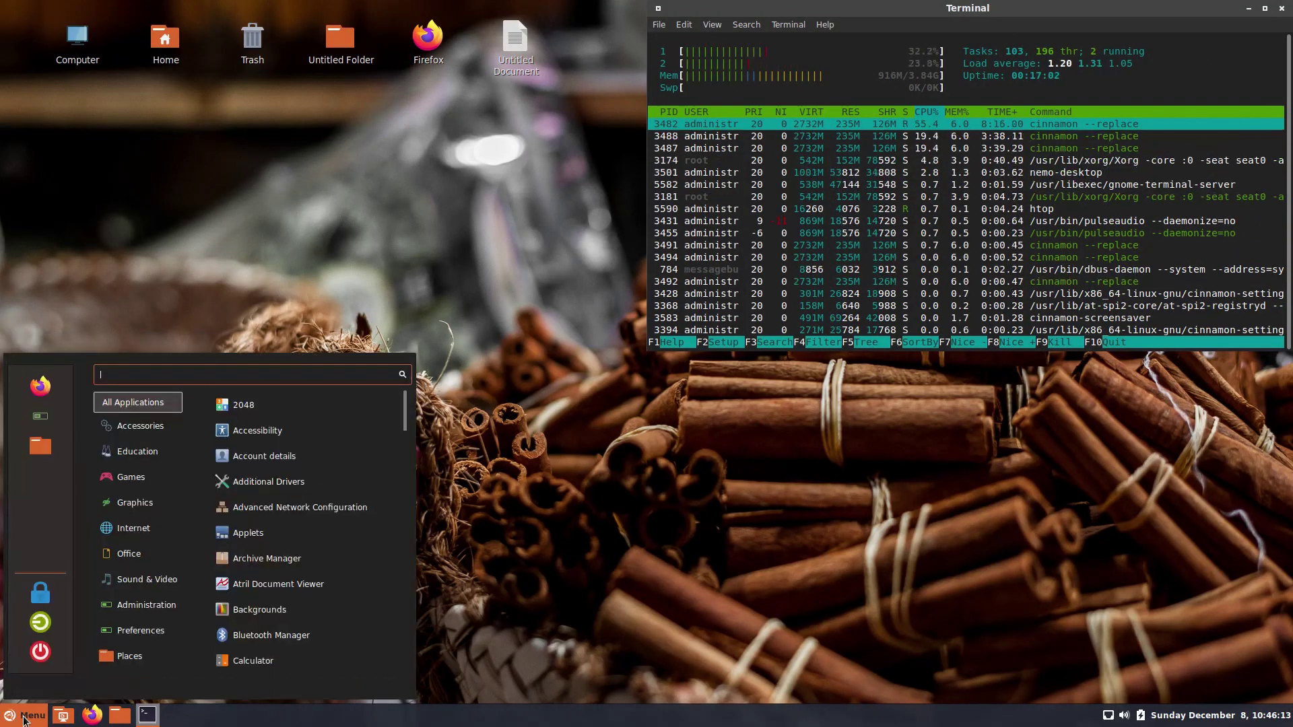